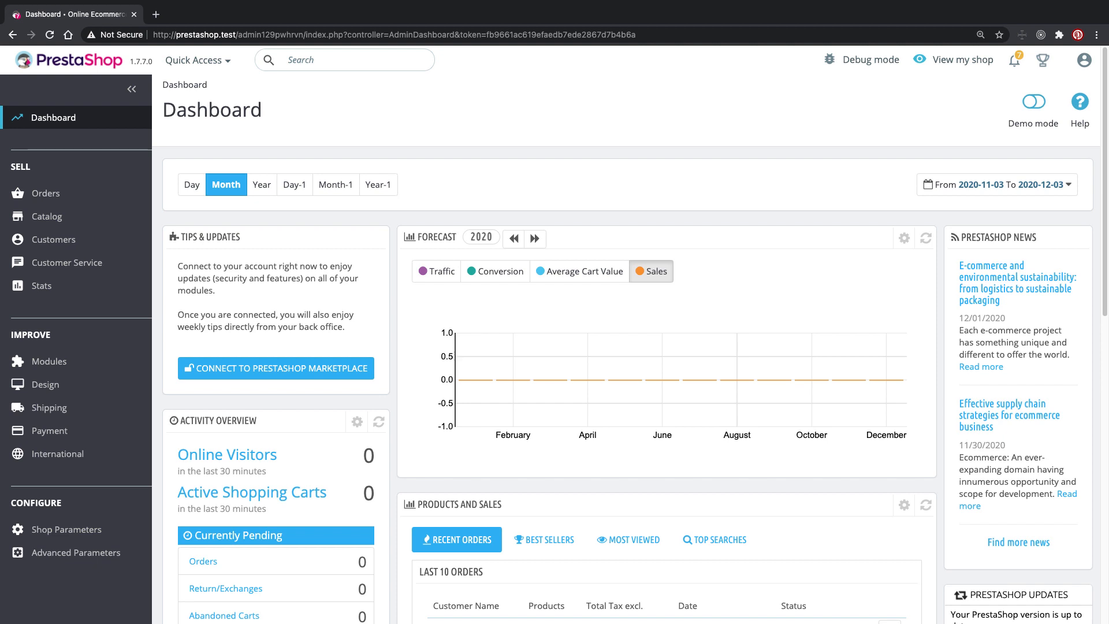
Open the International Localization settings and look through the pack import, configuration, local units and advanced sections.
{"action": "mouse_move", "coordinate": [92, 458]}
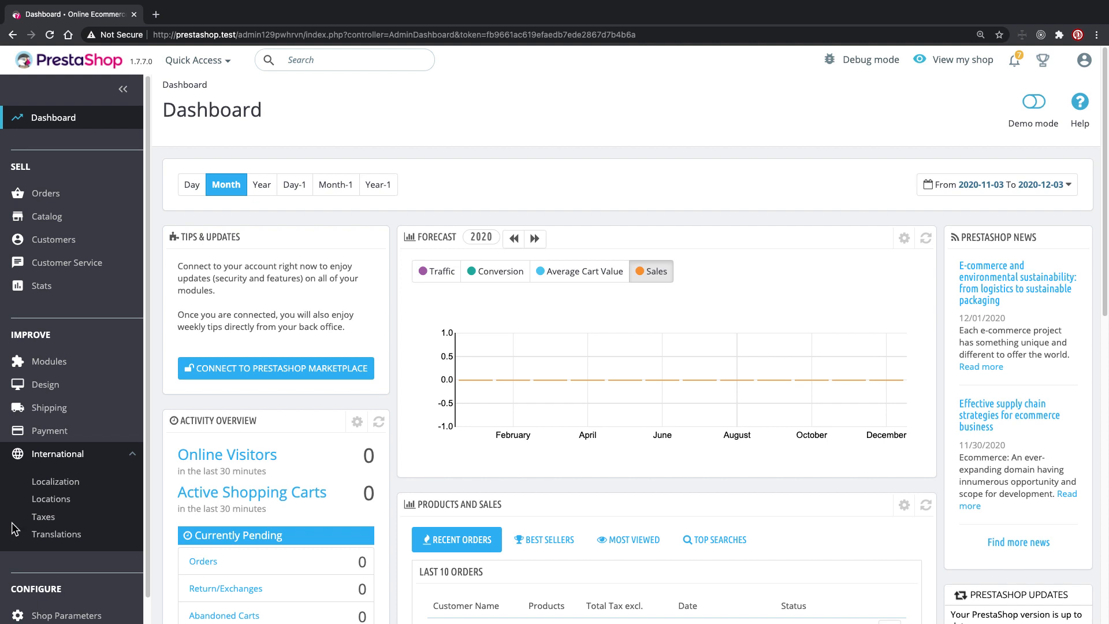
{"action": "left_click", "coordinate": [73, 484]}
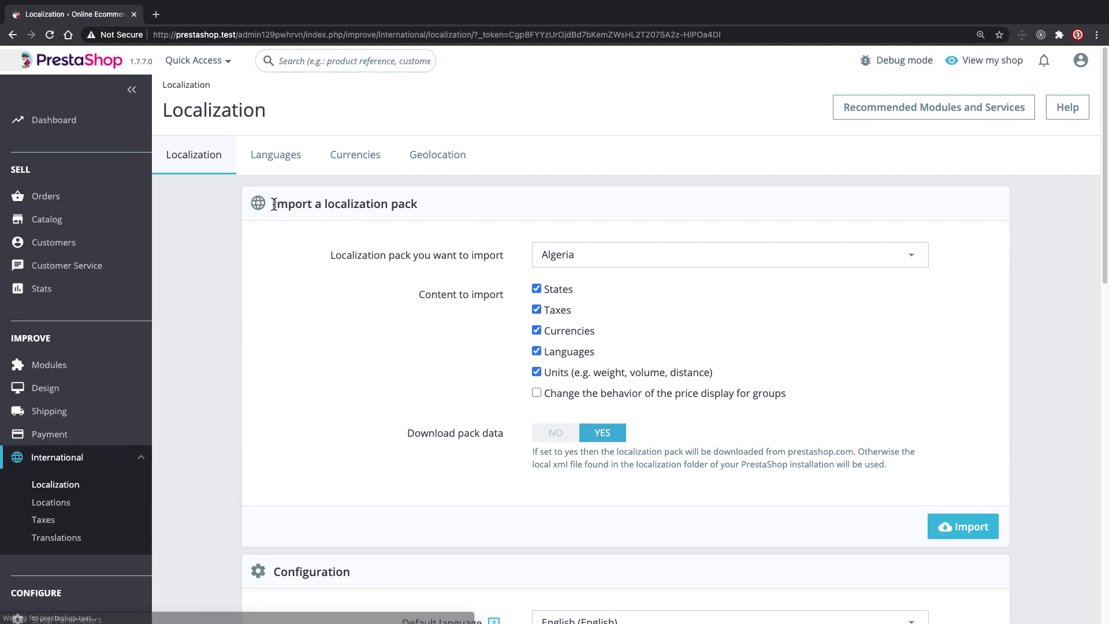
{"action": "left_click_drag", "start_coordinate": [273, 203], "coordinate": [454, 204]}
{"action": "scroll", "coordinate": [353, 393], "scroll_direction": "down", "scroll_amount": 3}
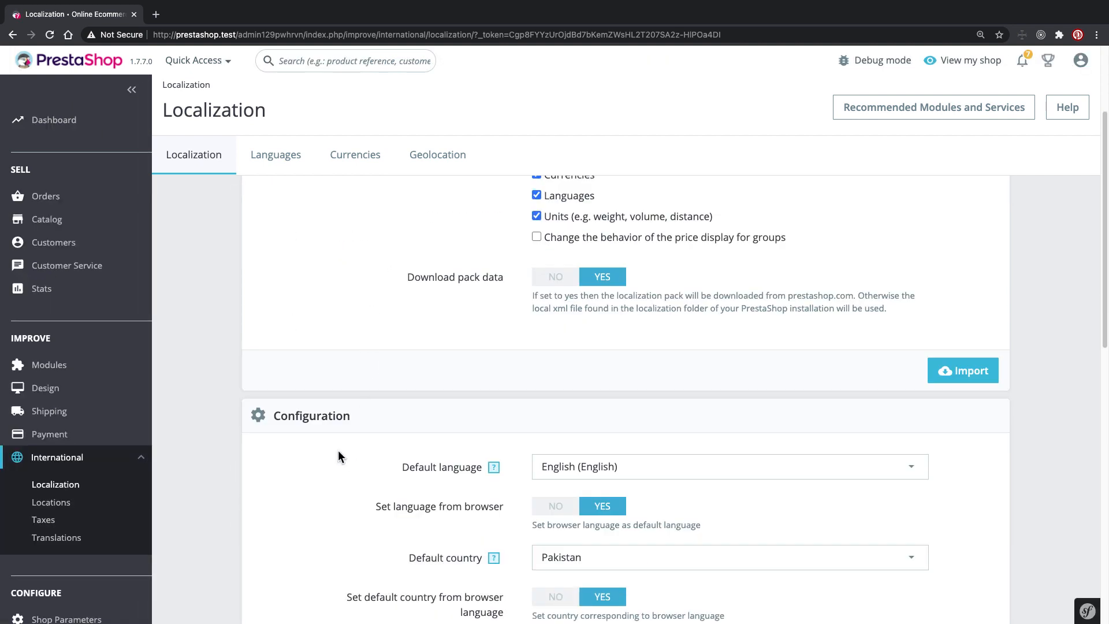
{"action": "left_click_drag", "start_coordinate": [273, 416], "coordinate": [380, 416]}
{"action": "scroll", "coordinate": [393, 390], "scroll_direction": "down", "scroll_amount": 9}
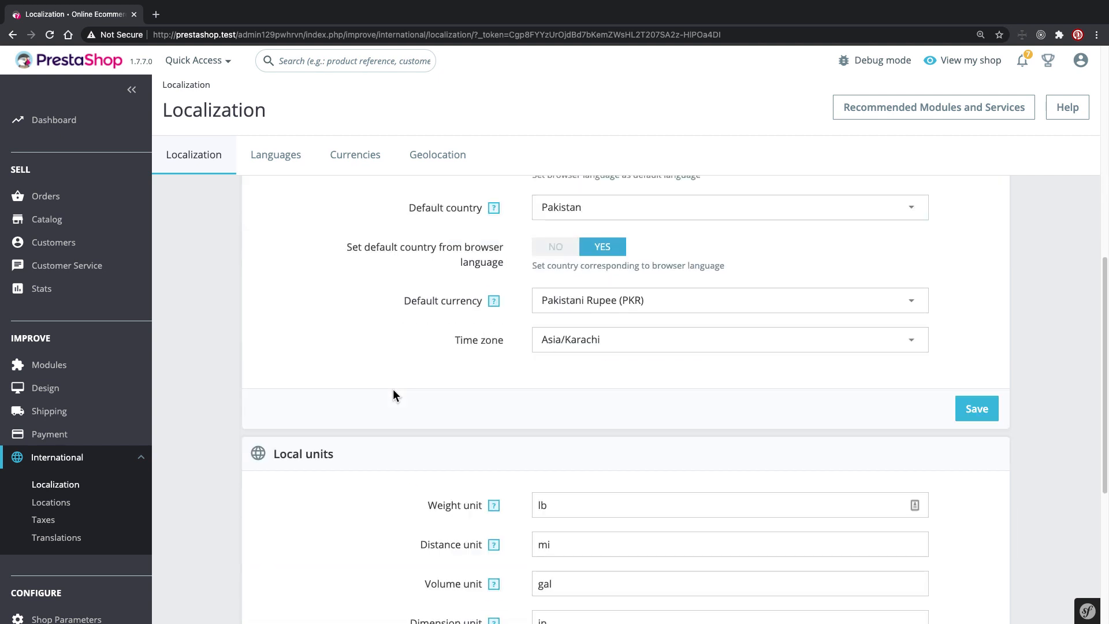
{"action": "scroll", "coordinate": [393, 394], "scroll_direction": "down", "scroll_amount": 3}
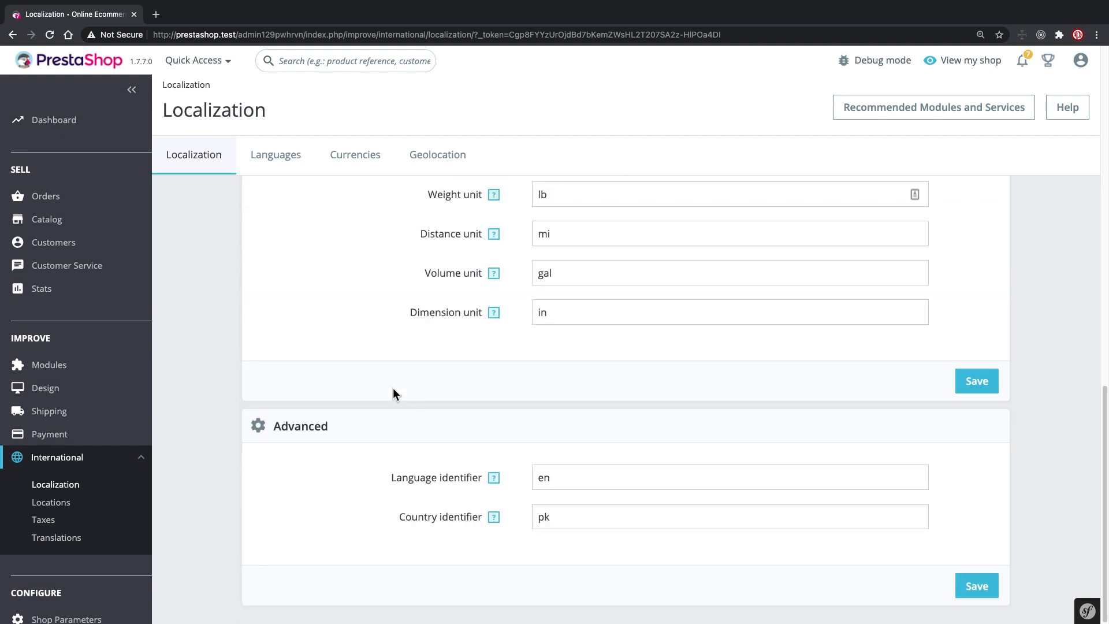
{"action": "scroll", "coordinate": [393, 393], "scroll_direction": "up", "scroll_amount": 12}
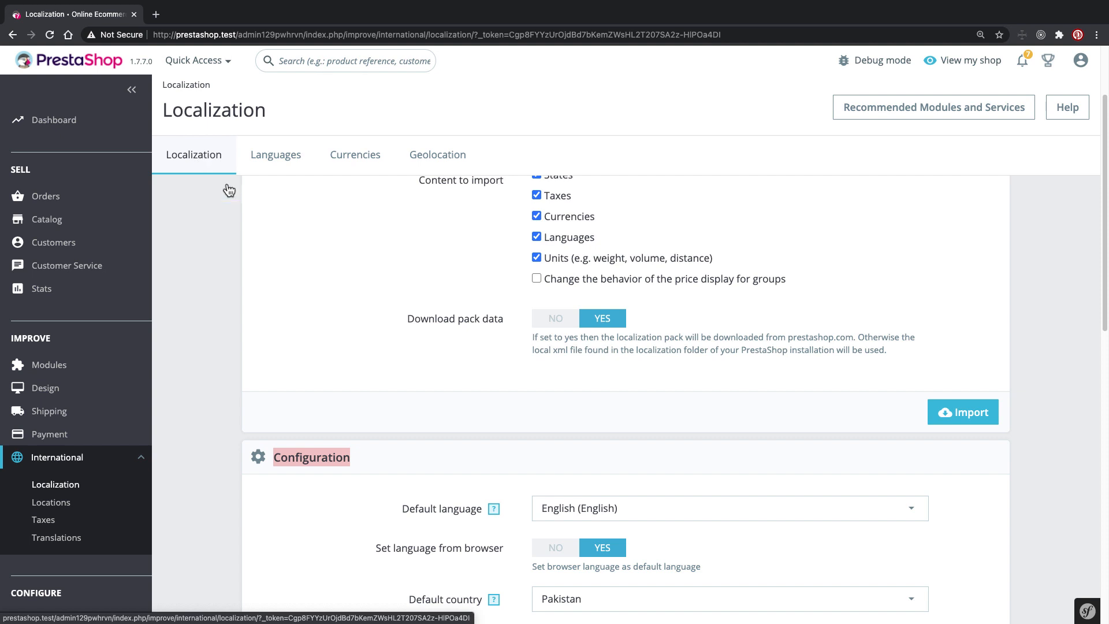
{"action": "scroll", "coordinate": [347, 254], "scroll_direction": "up", "scroll_amount": 2}
Browse the countries available for a localization pack import.
{"action": "left_click_drag", "start_coordinate": [277, 206], "coordinate": [428, 209]}
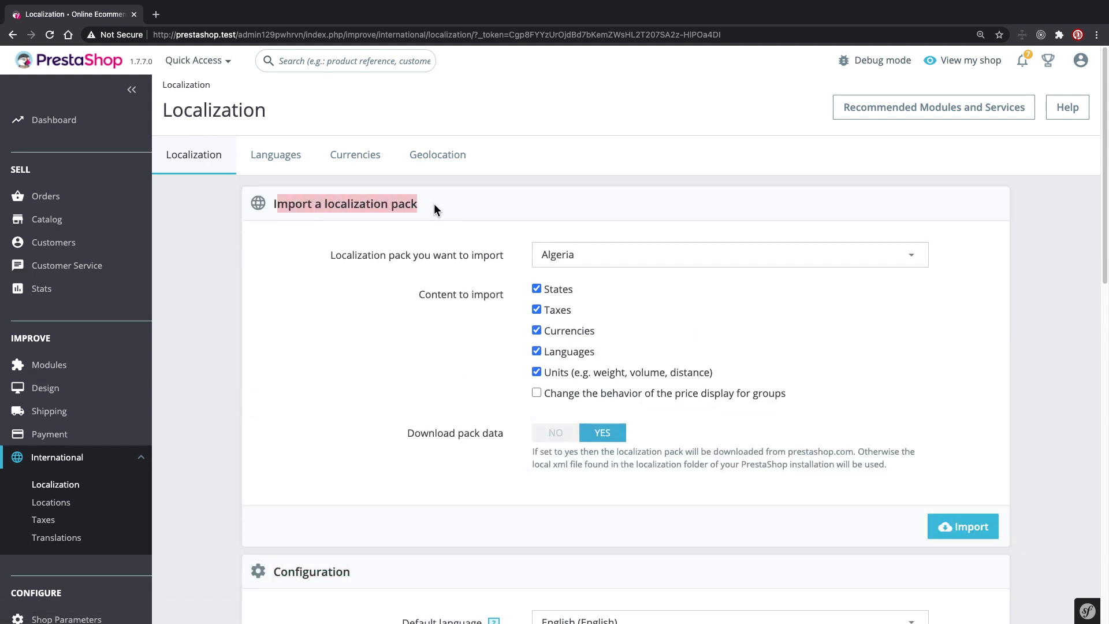
{"action": "left_click", "coordinate": [599, 249]}
{"action": "scroll", "coordinate": [597, 344], "scroll_direction": "down", "scroll_amount": 3}
{"action": "scroll", "coordinate": [596, 345], "scroll_direction": "down", "scroll_amount": 10}
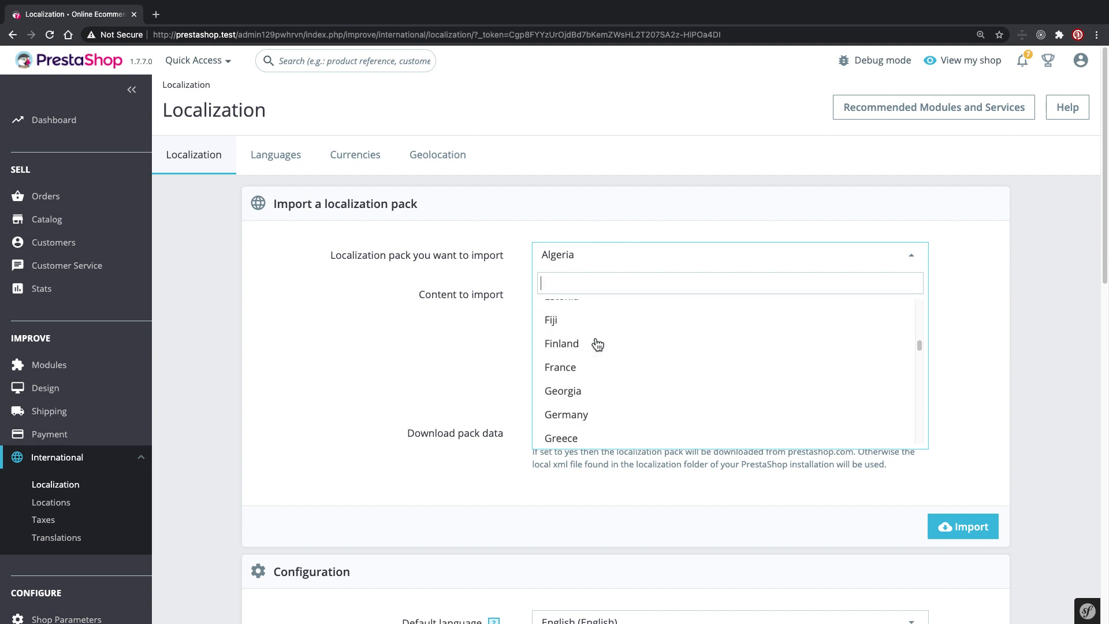
{"action": "left_click", "coordinate": [380, 315]}
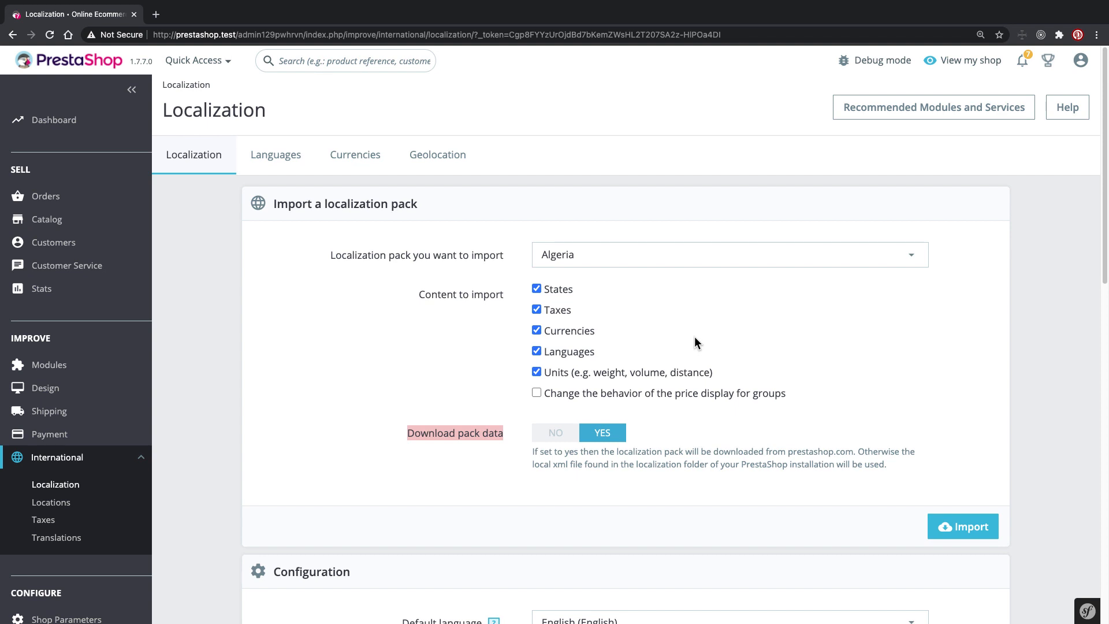
Import the India localization pack with states, taxes, currencies, languages and units, downloading the pack data.
{"action": "left_click", "coordinate": [676, 258]}
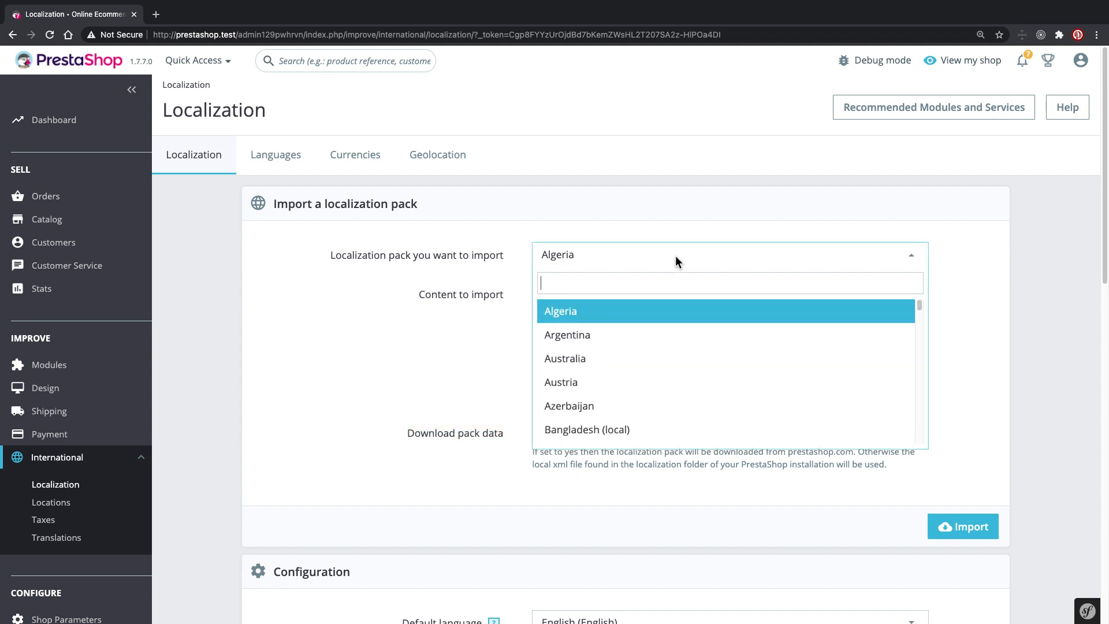
{"action": "scroll", "coordinate": [676, 415], "scroll_direction": "down", "scroll_amount": 5}
{"action": "scroll", "coordinate": [677, 418], "scroll_direction": "down", "scroll_amount": 10}
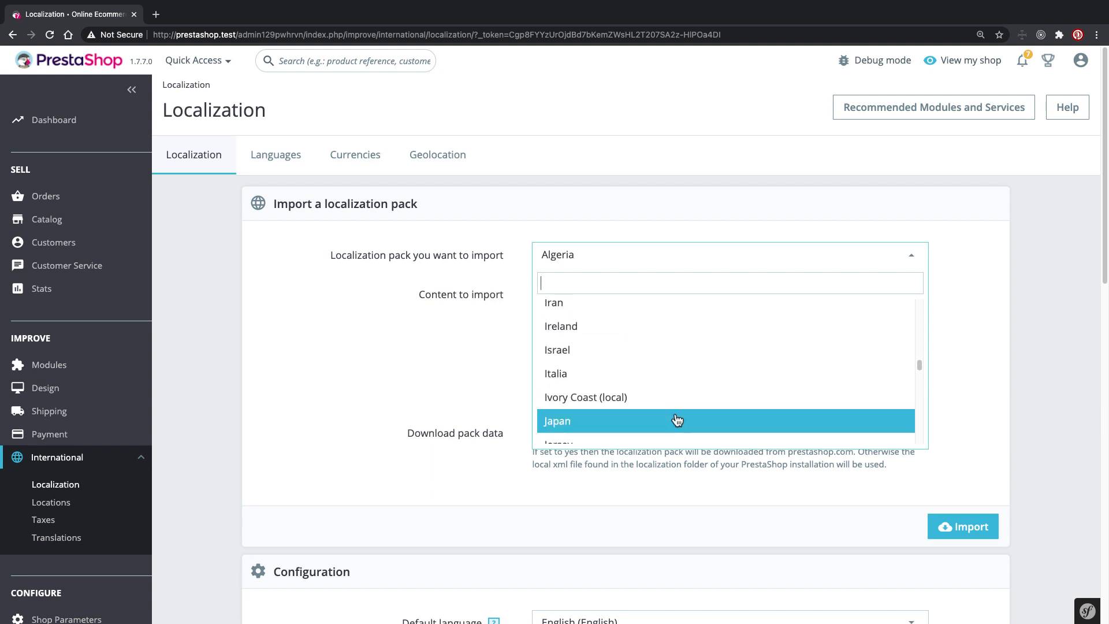
{"action": "scroll", "coordinate": [589, 324], "scroll_direction": "up", "scroll_amount": 2}
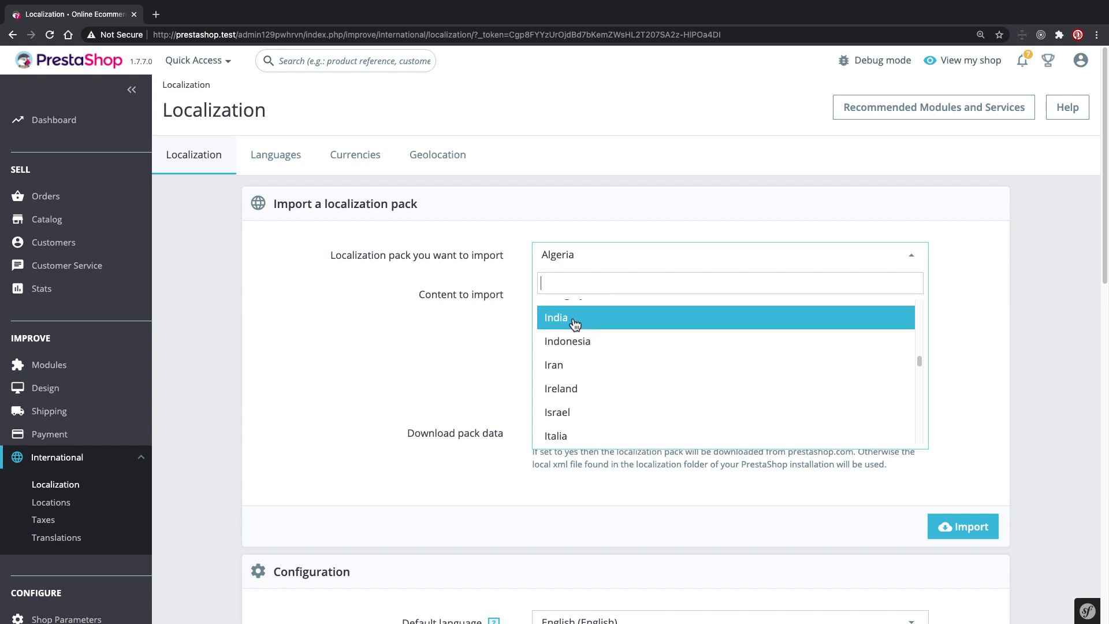
{"action": "left_click", "coordinate": [570, 319]}
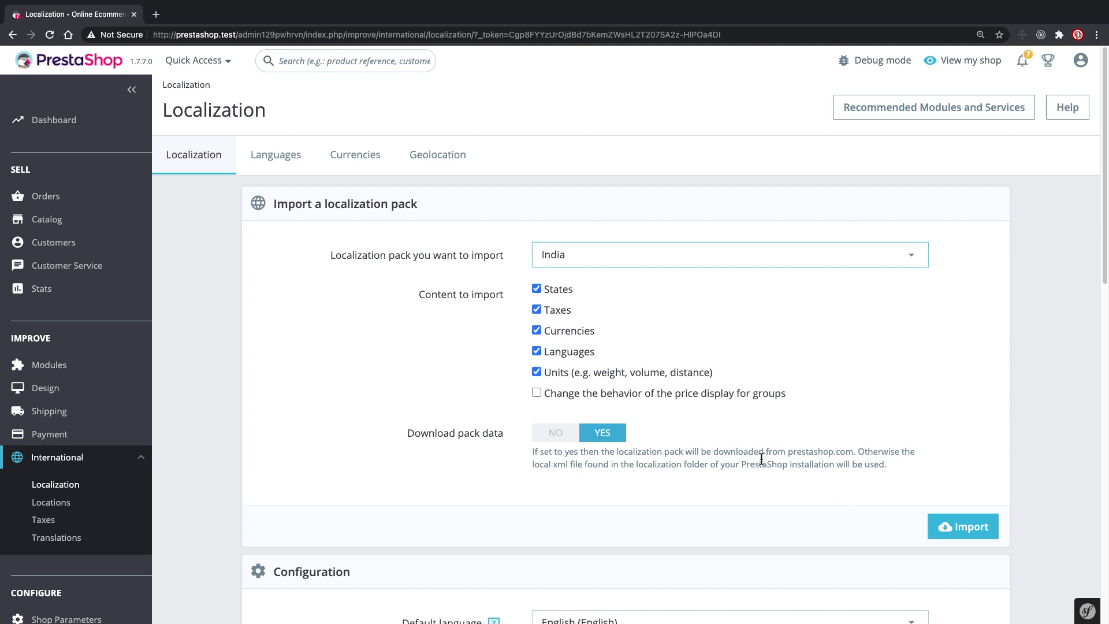
{"action": "left_click", "coordinate": [952, 528]}
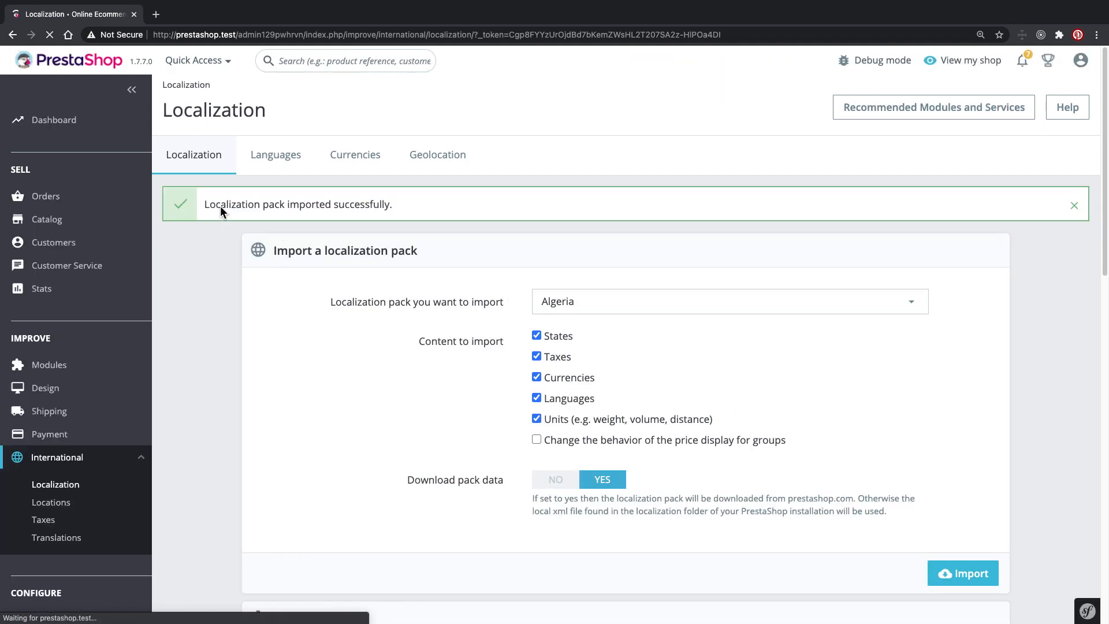
Check the import result and examine the default language, country and currency settings in the Configuration section.
{"action": "left_click_drag", "start_coordinate": [205, 205], "coordinate": [444, 209]}
{"action": "scroll", "coordinate": [442, 279], "scroll_direction": "down", "scroll_amount": 1}
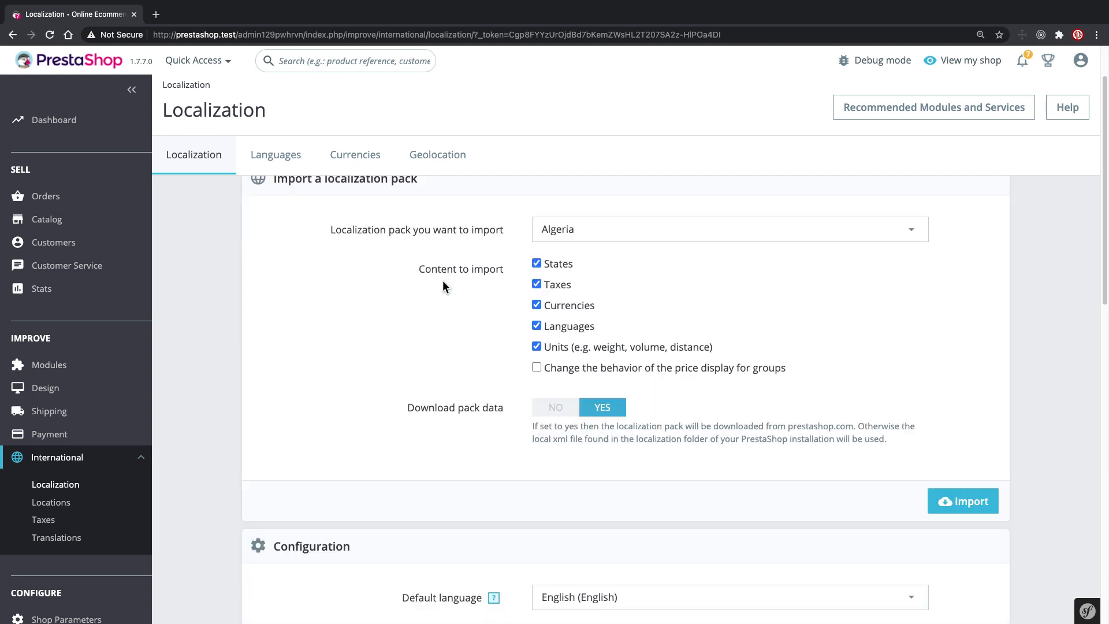
{"action": "scroll", "coordinate": [442, 279], "scroll_direction": "down", "scroll_amount": 4}
{"action": "left_click_drag", "start_coordinate": [270, 317], "coordinate": [472, 350]}
{"action": "scroll", "coordinate": [384, 316], "scroll_direction": "down", "scroll_amount": 1}
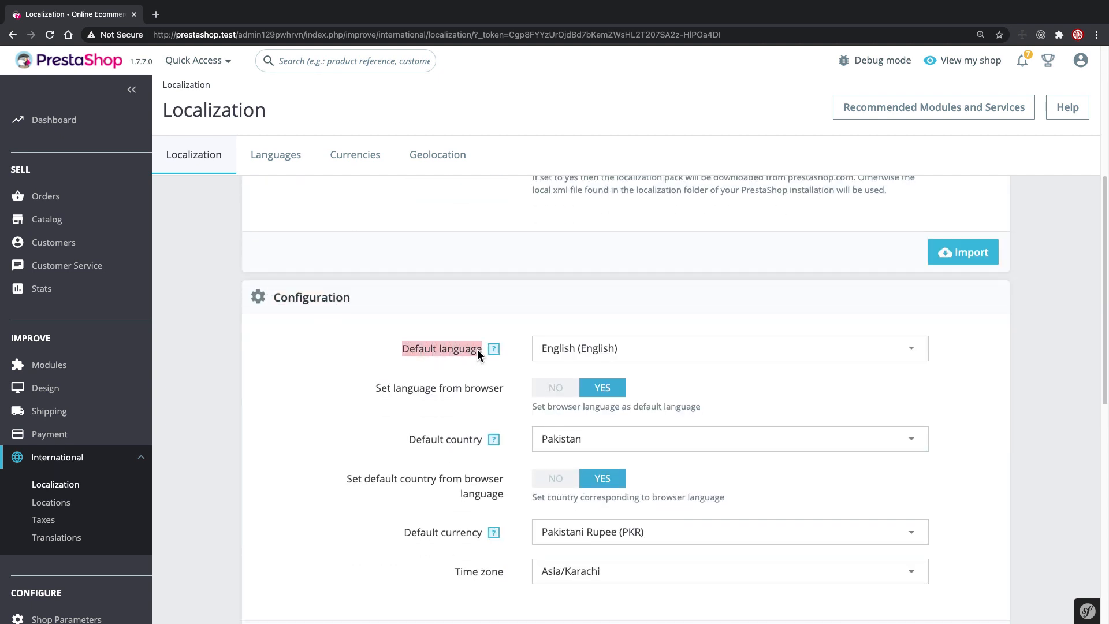
{"action": "left_click_drag", "start_coordinate": [401, 440], "coordinate": [461, 441]}
{"action": "scroll", "coordinate": [461, 441], "scroll_direction": "down", "scroll_amount": 1}
{"action": "left_click_drag", "start_coordinate": [403, 530], "coordinate": [479, 530]}
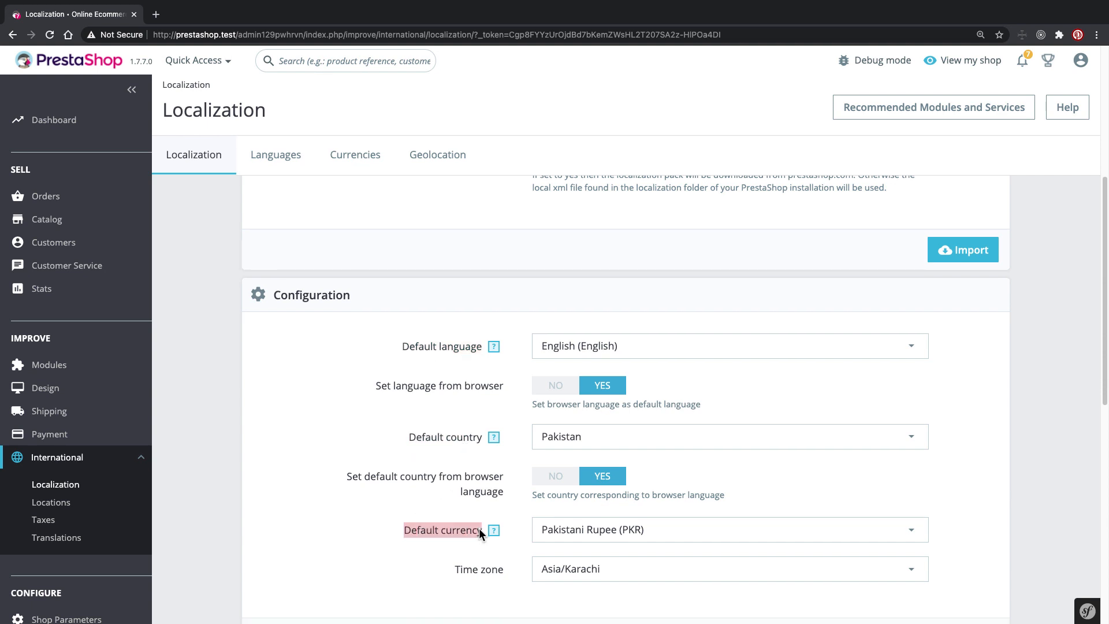
Turn off setting the language from the browser and setting the default country from the browser language.
{"action": "left_click_drag", "start_coordinate": [377, 389], "coordinate": [497, 385]}
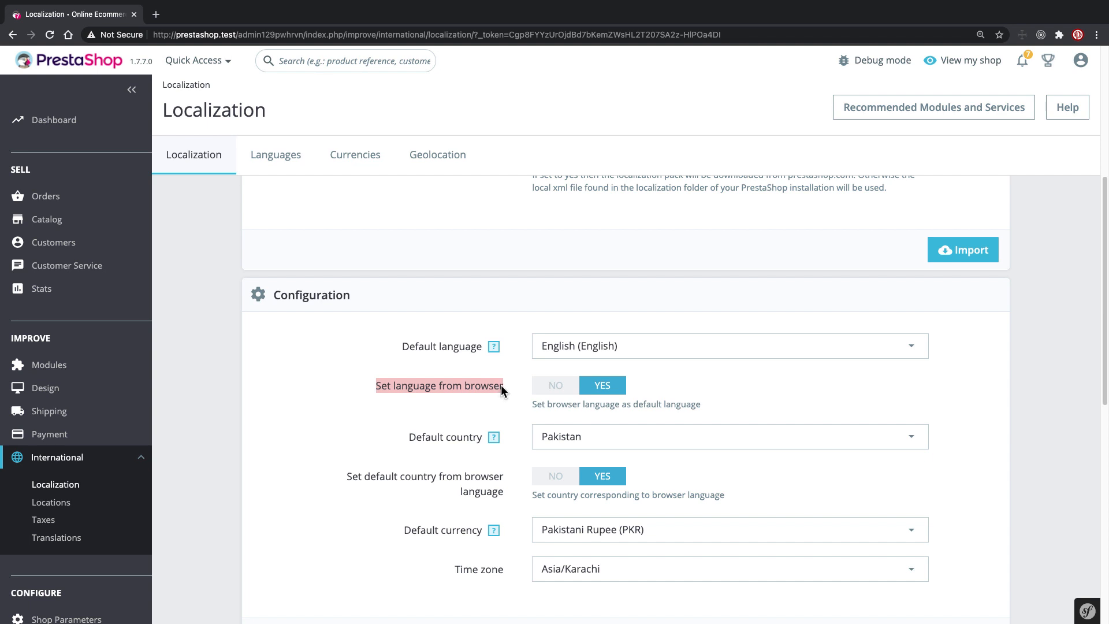
{"action": "left_click", "coordinate": [529, 403]}
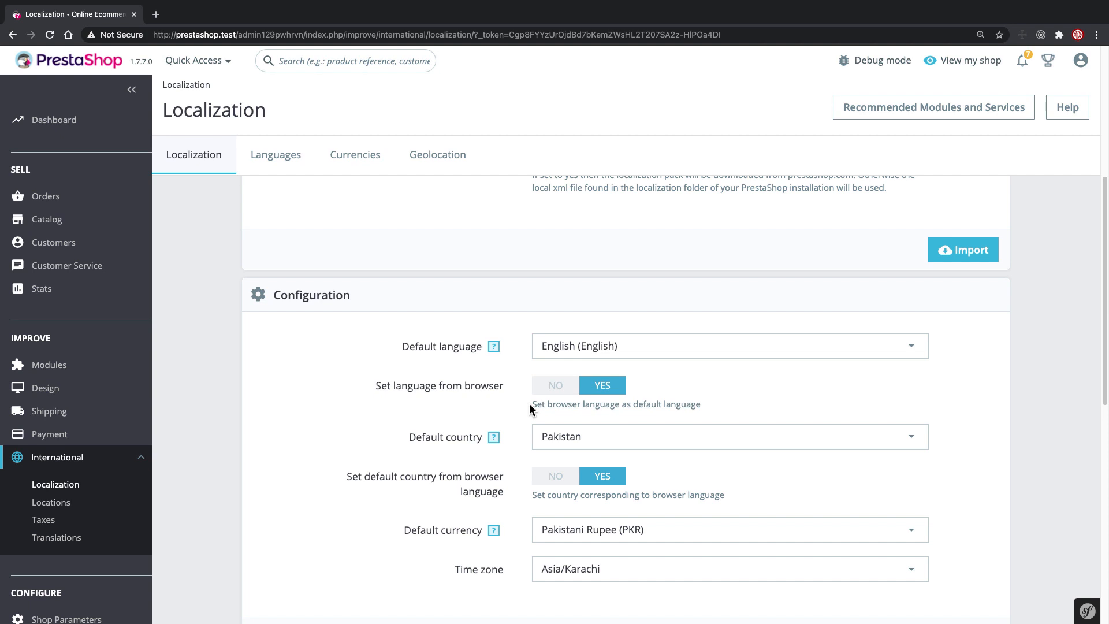
{"action": "left_click", "coordinate": [557, 391]}
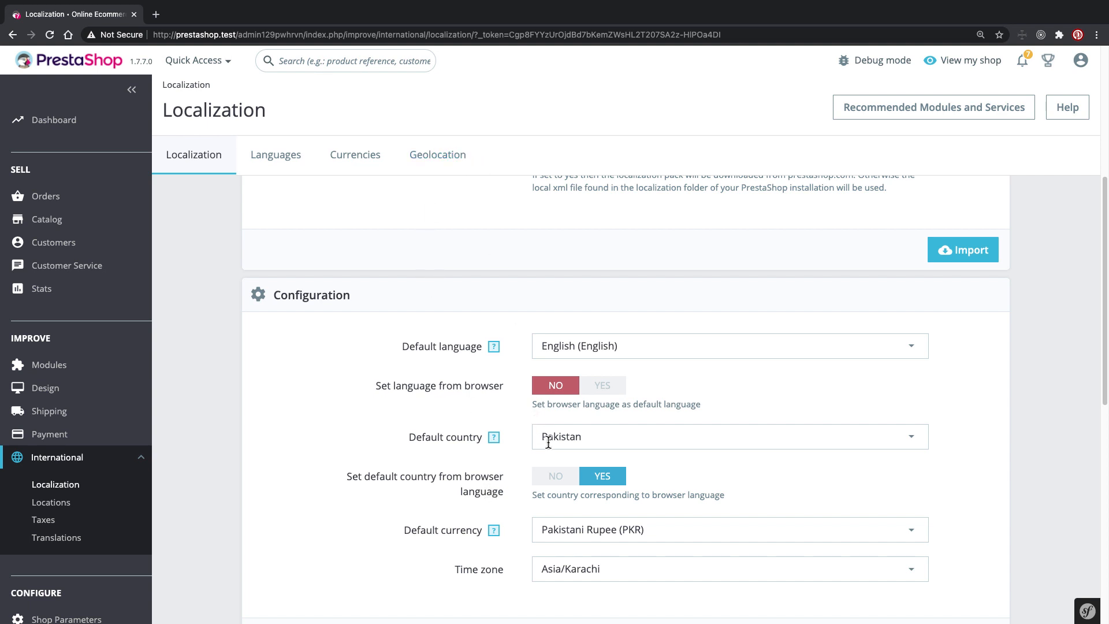
{"action": "left_click", "coordinate": [562, 479]}
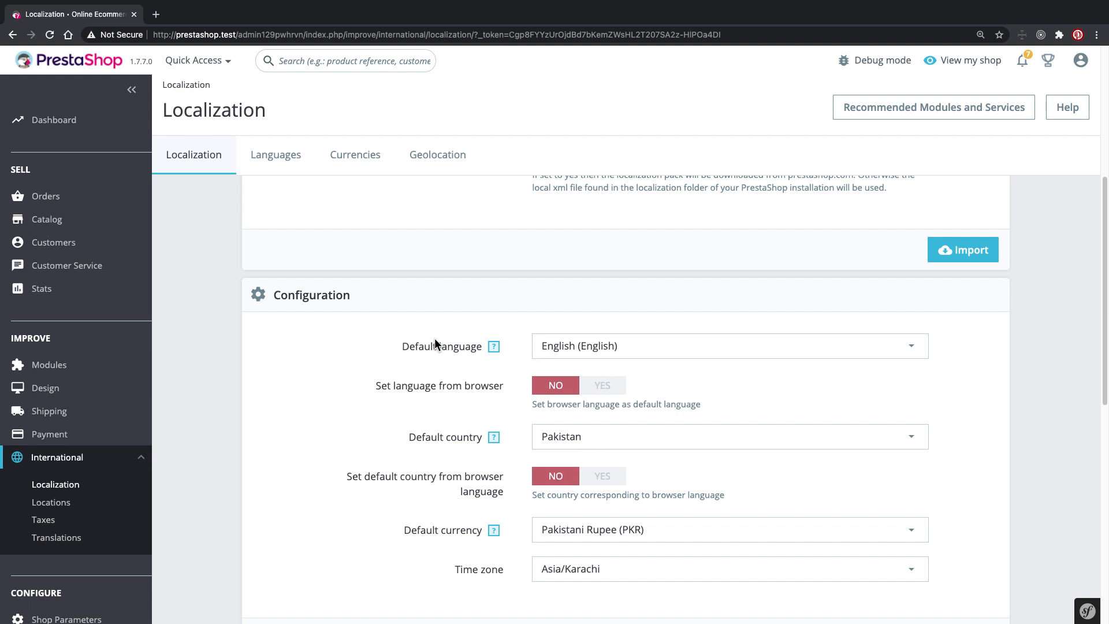
Look through the available choices for the default language and the default country.
{"action": "left_click", "coordinate": [588, 348]}
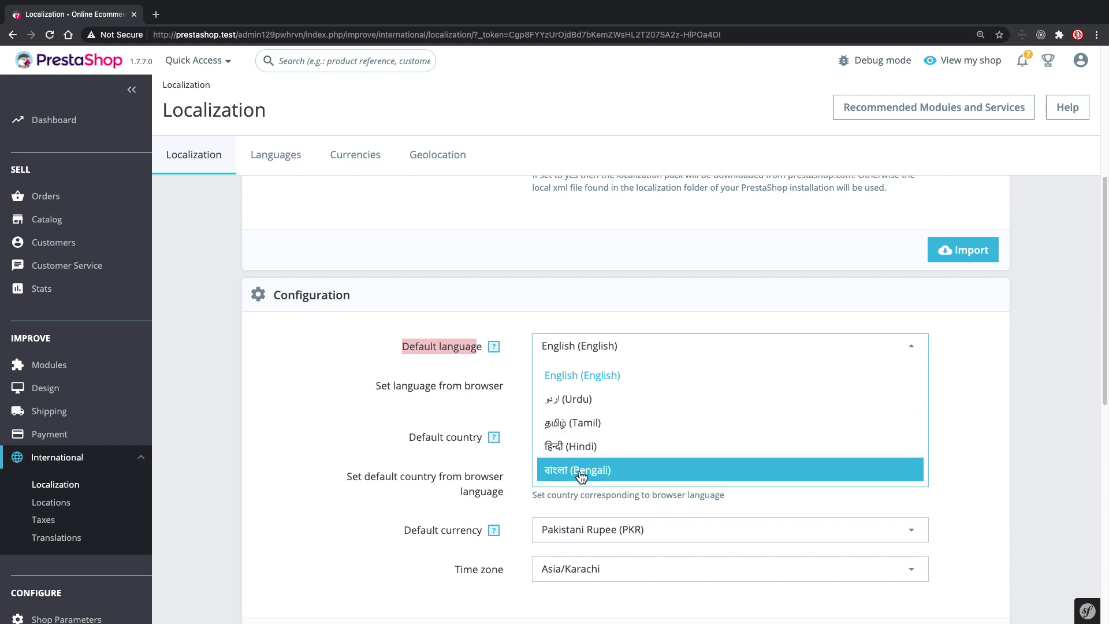
{"action": "left_click", "coordinate": [370, 442]}
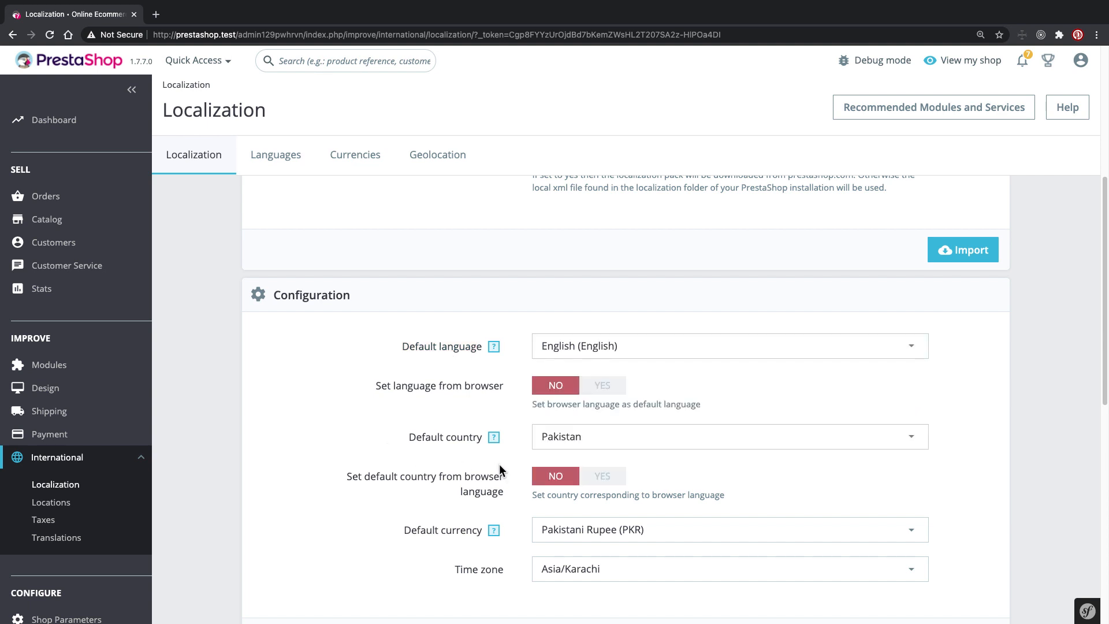
{"action": "left_click", "coordinate": [578, 436]}
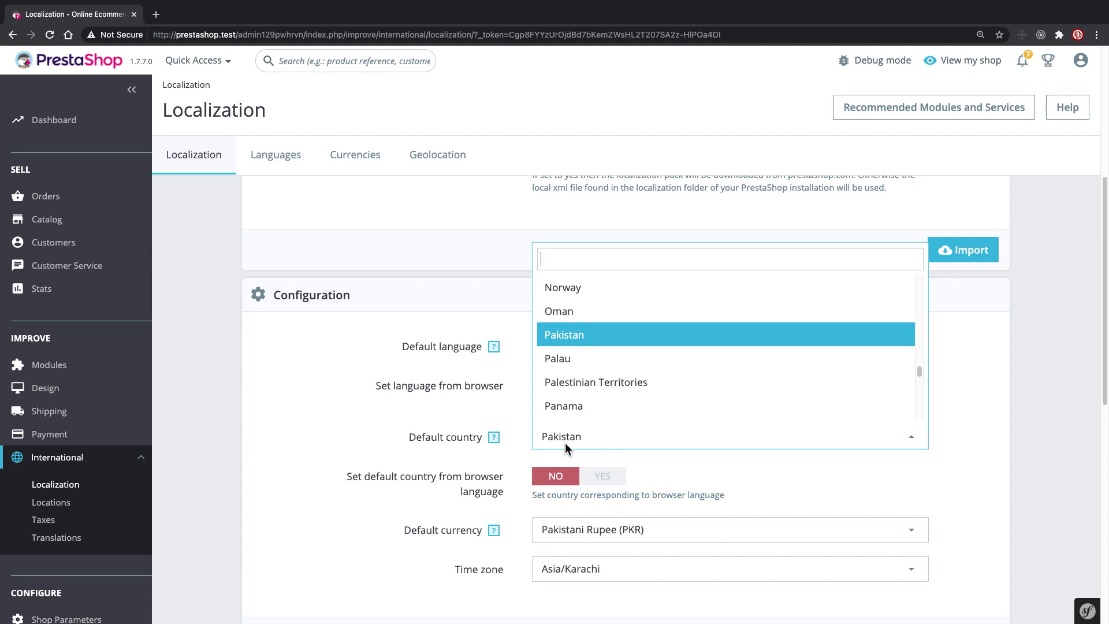
{"action": "left_click", "coordinate": [335, 366]}
Choose Pakistani Rupee (PKR) as the default currency, keep the Asia/Karachi time zone, and save the configuration.
{"action": "scroll", "coordinate": [338, 366], "scroll_direction": "down", "scroll_amount": 3}
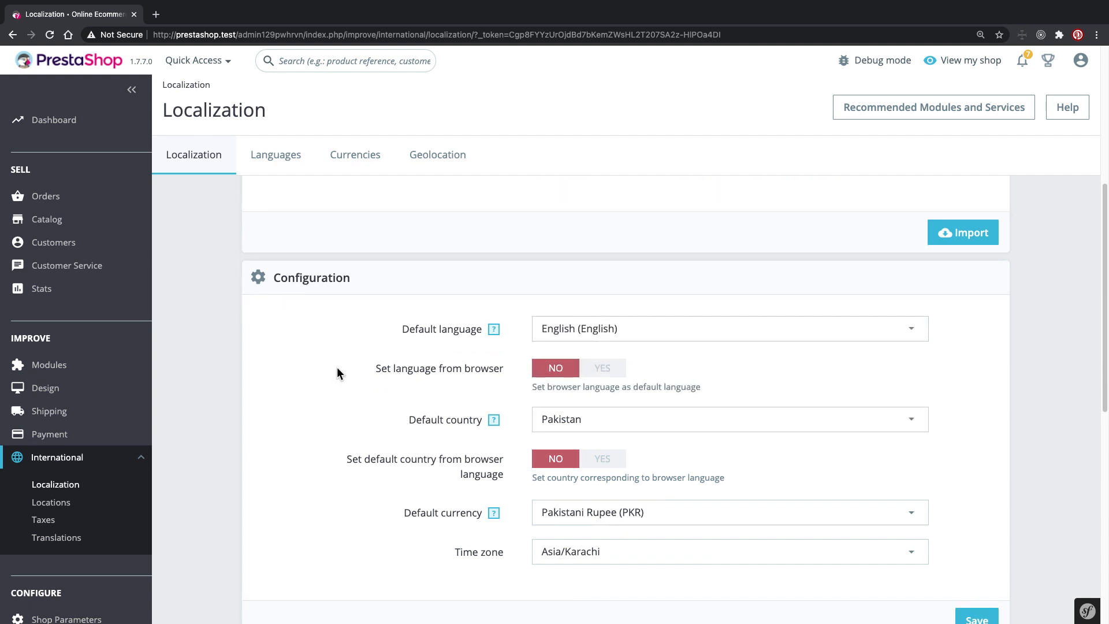
{"action": "left_click", "coordinate": [598, 442]}
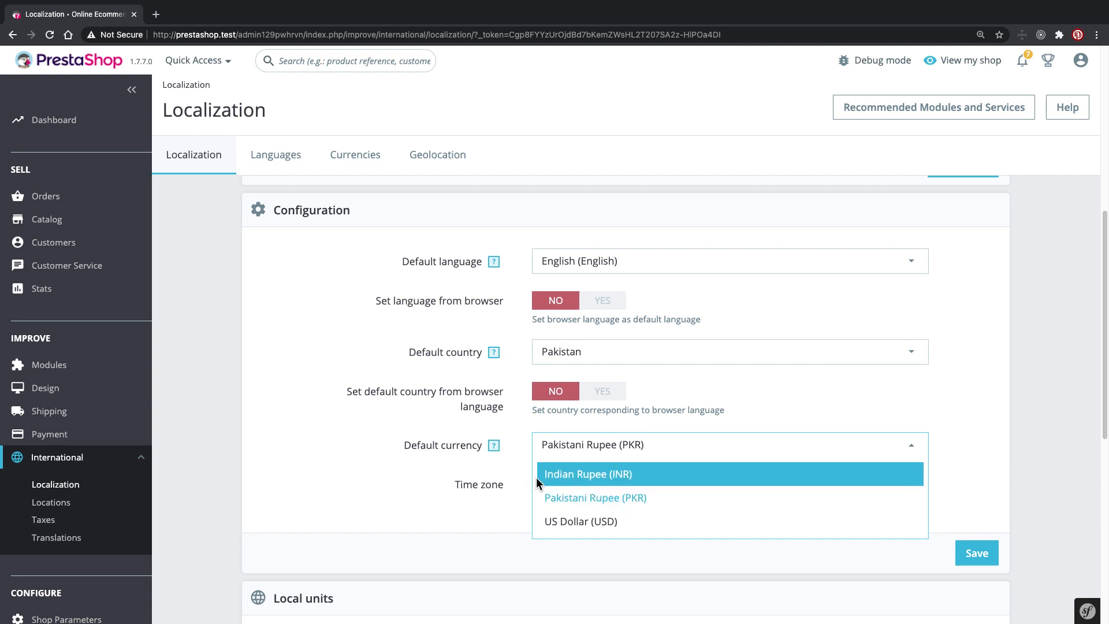
{"action": "left_click", "coordinate": [565, 493]}
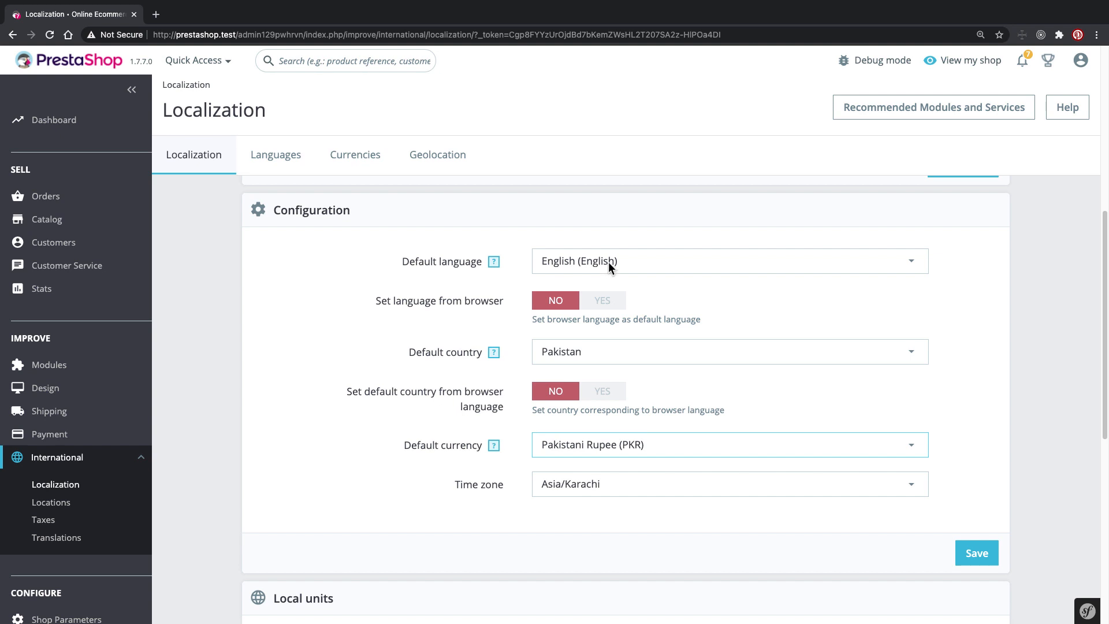
{"action": "left_click", "coordinate": [579, 488]}
{"action": "left_click", "coordinate": [579, 484]}
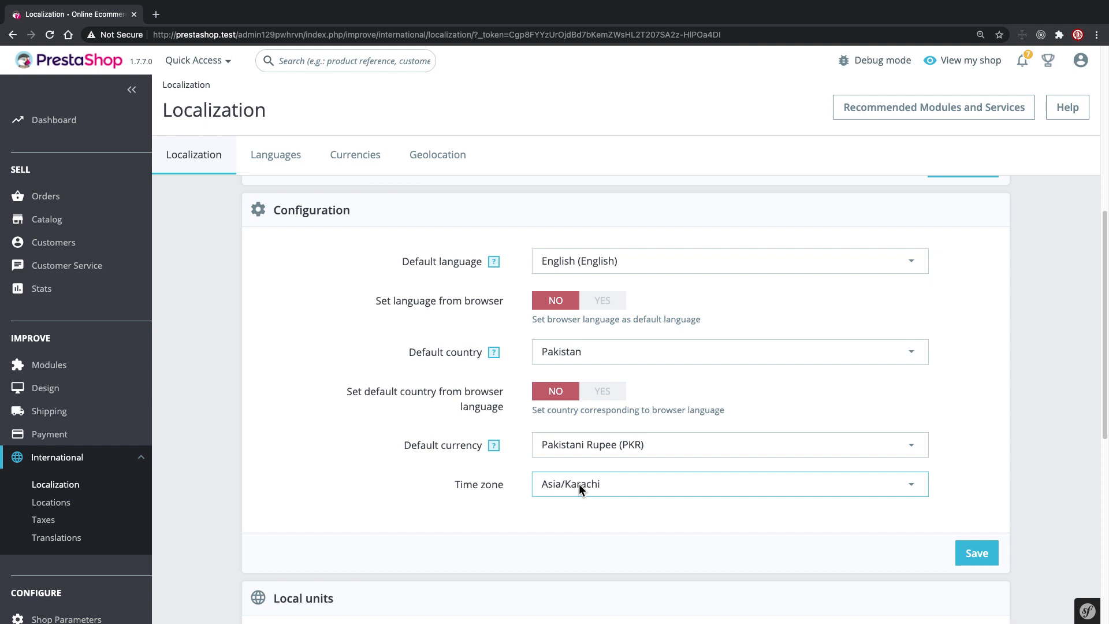
{"action": "left_click", "coordinate": [983, 552]}
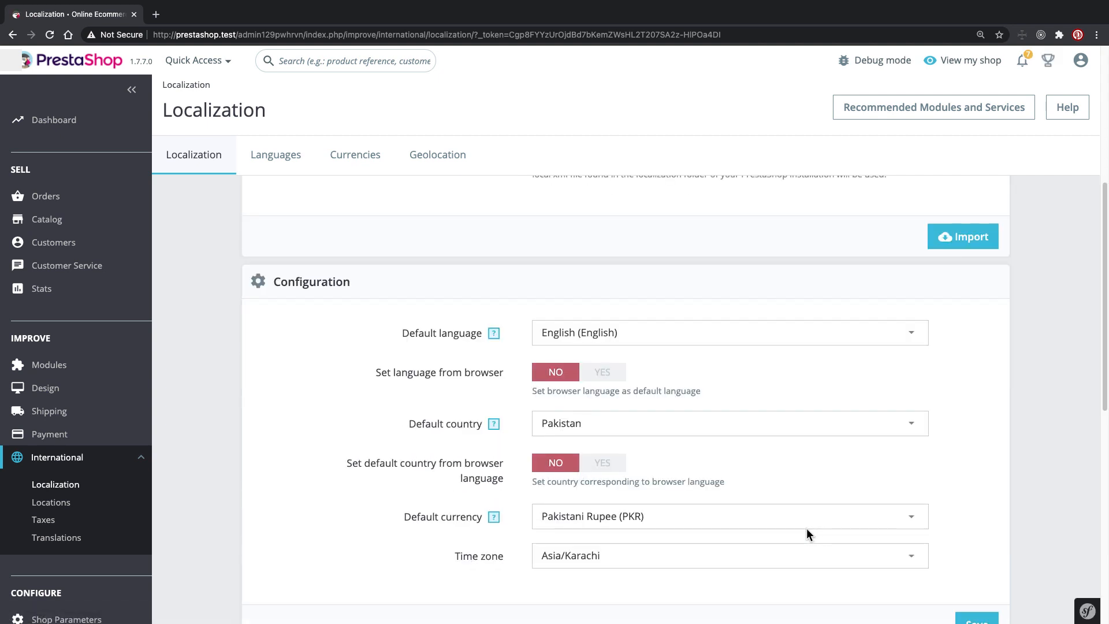
Examine the weight, distance and volume units in the Local units section.
{"action": "scroll", "coordinate": [807, 528], "scroll_direction": "down", "scroll_amount": 5}
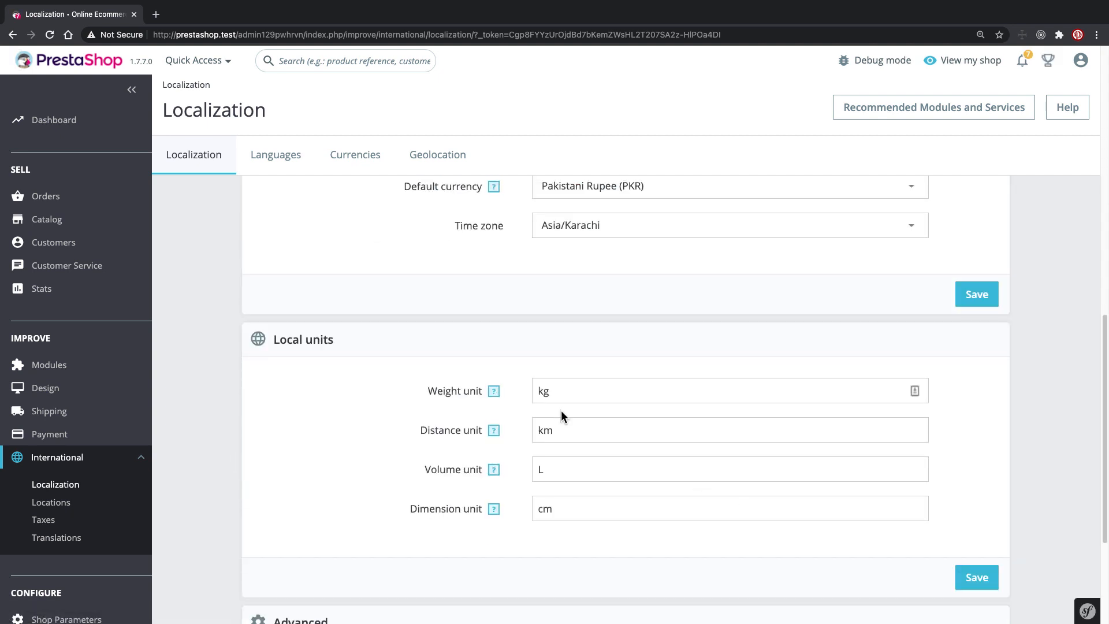
{"action": "left_click", "coordinate": [548, 391]}
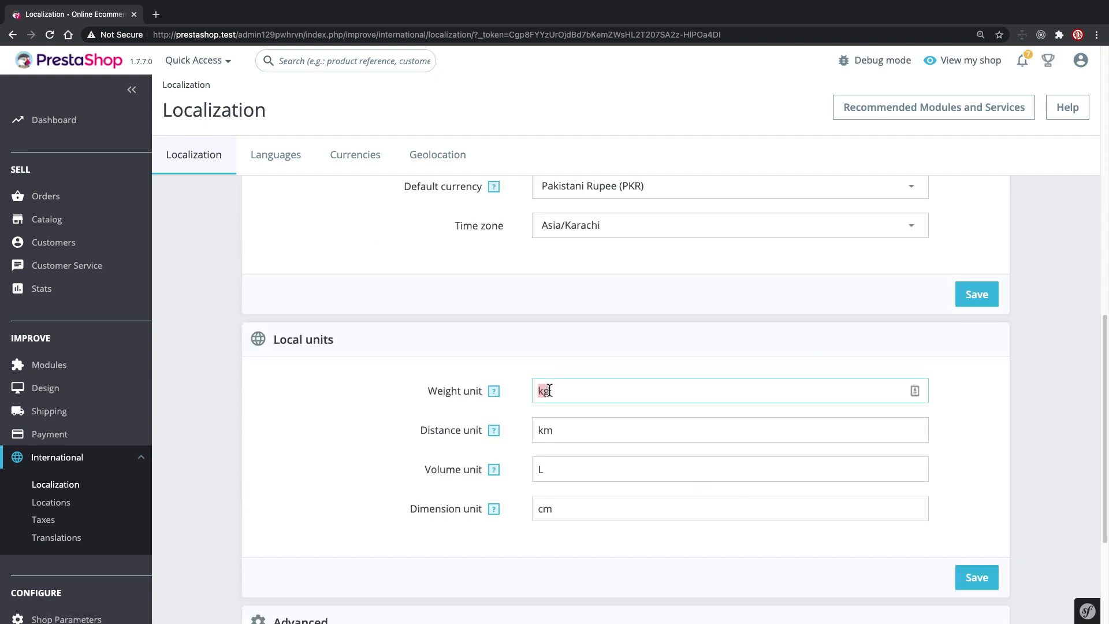
{"action": "left_click", "coordinate": [558, 437]}
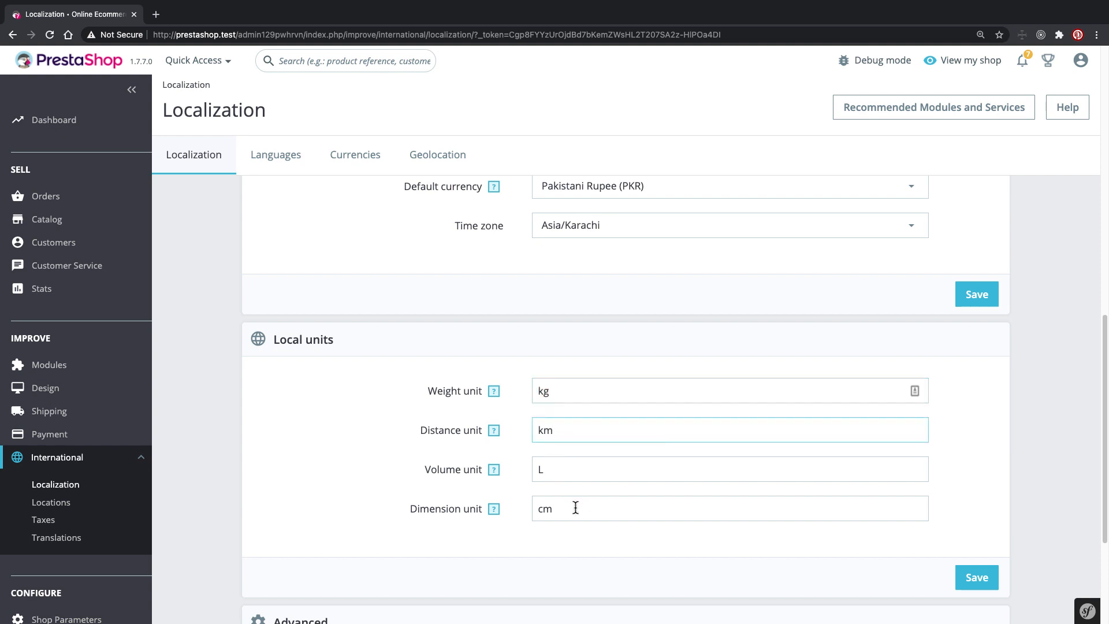
{"action": "left_click_drag", "start_coordinate": [561, 385], "coordinate": [535, 385]}
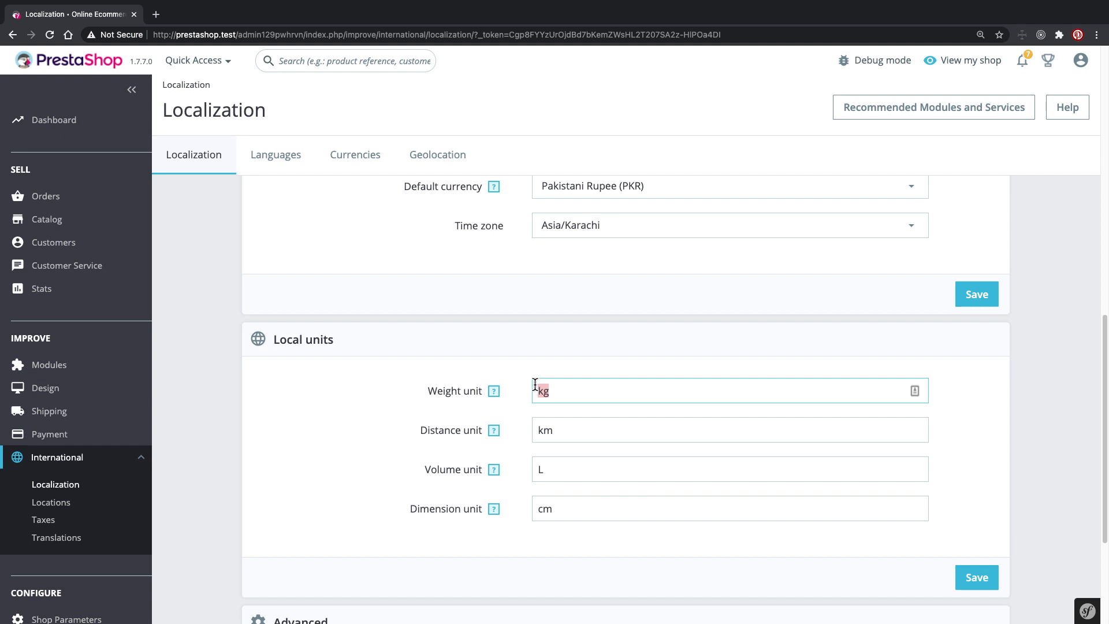
{"action": "left_click_drag", "start_coordinate": [563, 431], "coordinate": [535, 430]}
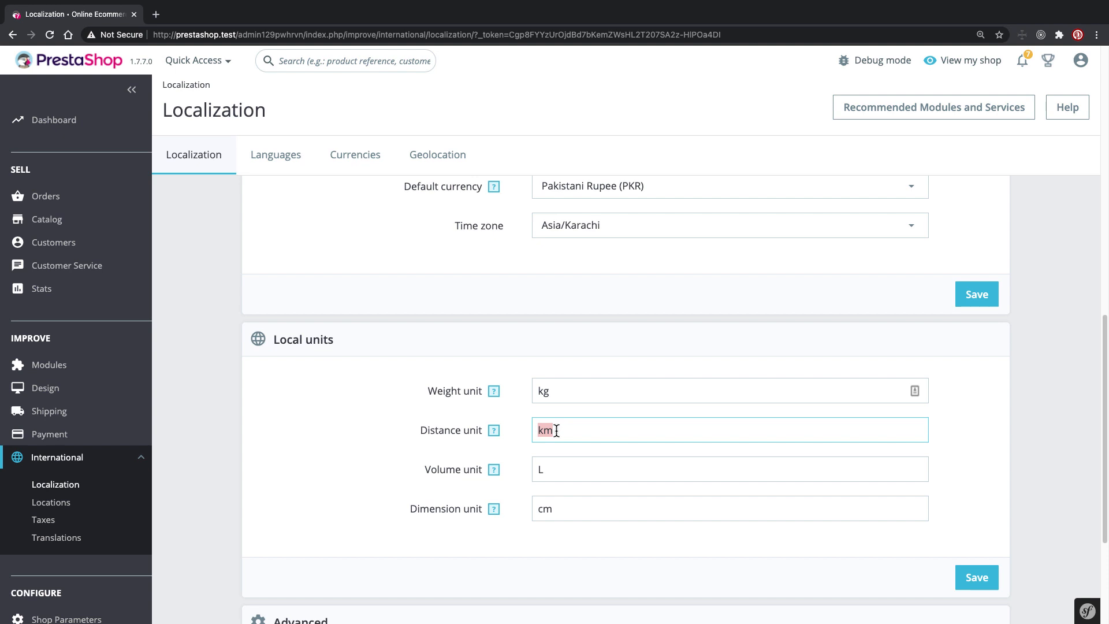
{"action": "left_click_drag", "start_coordinate": [562, 466], "coordinate": [534, 468]}
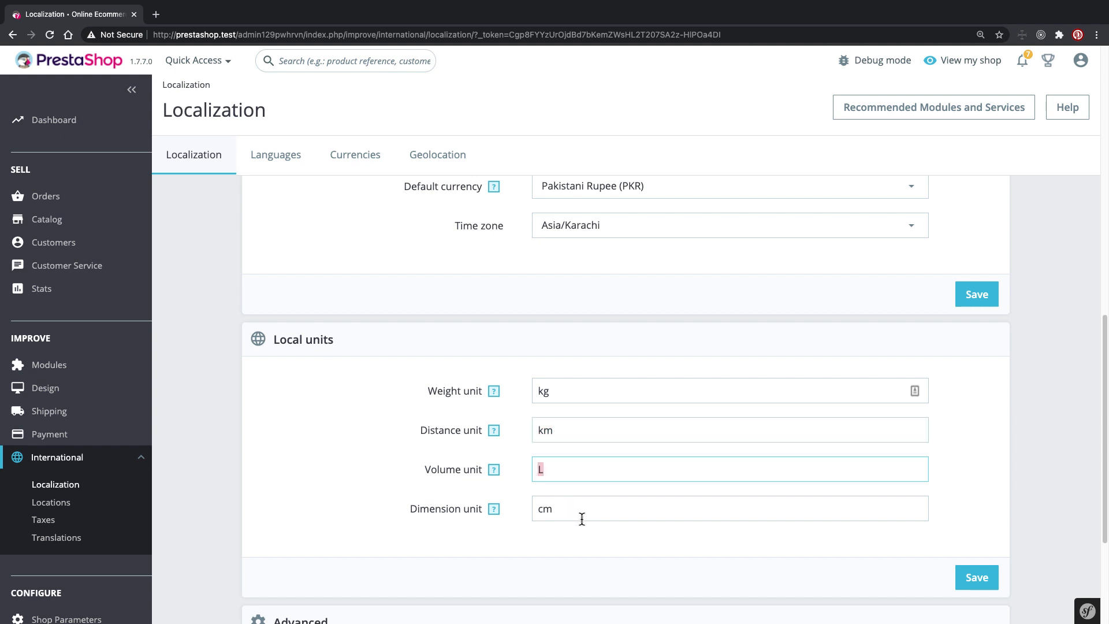
Examine the dimension unit and the language and country identifiers in the Advanced section of the localization settings.
{"action": "left_click_drag", "start_coordinate": [581, 513], "coordinate": [534, 512]}
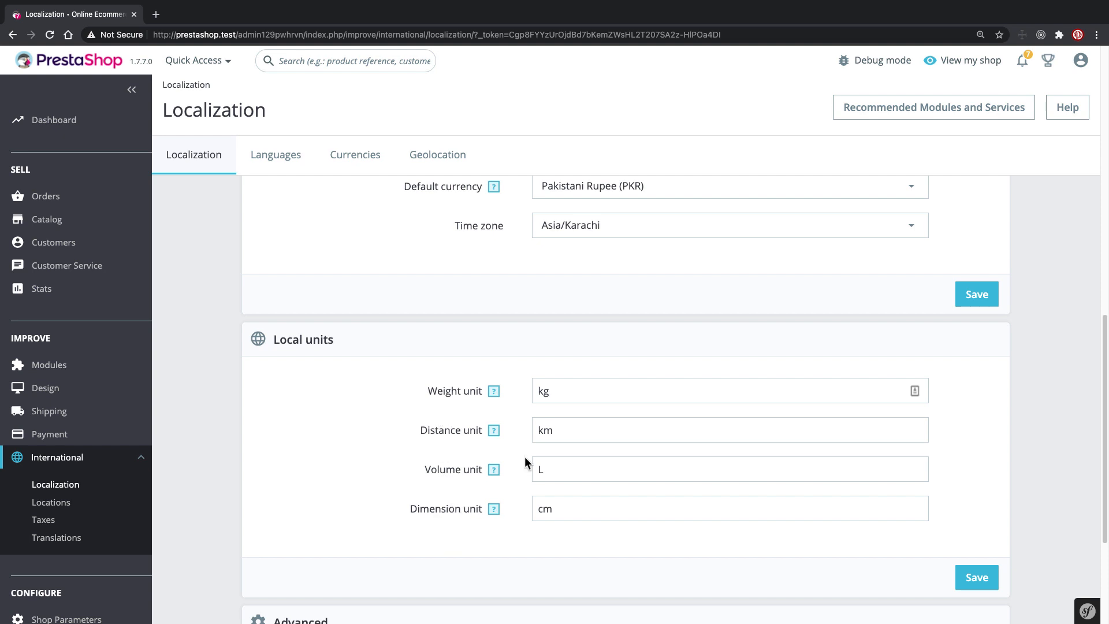
{"action": "scroll", "coordinate": [574, 488], "scroll_direction": "down", "scroll_amount": 3}
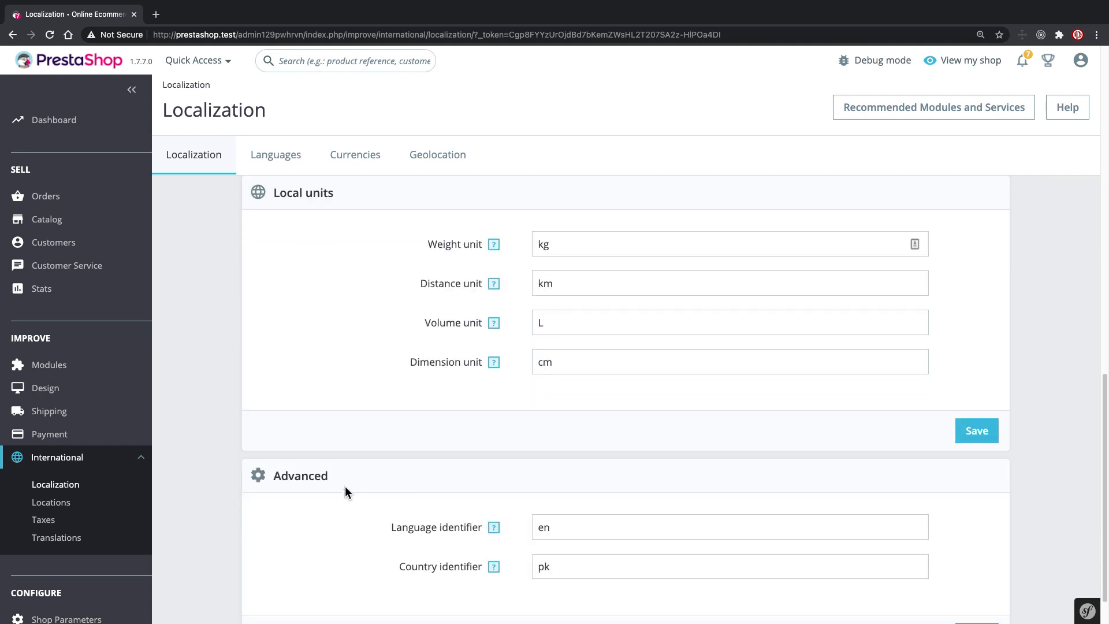
{"action": "scroll", "coordinate": [425, 526], "scroll_direction": "down", "scroll_amount": 1}
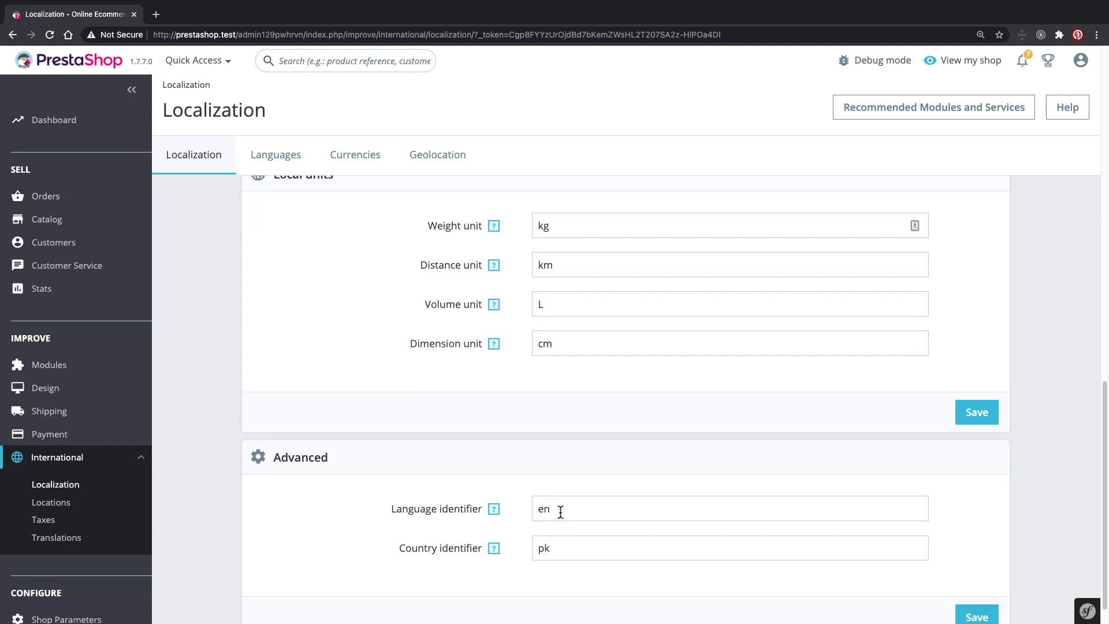
{"action": "left_click_drag", "start_coordinate": [560, 512], "coordinate": [537, 507]}
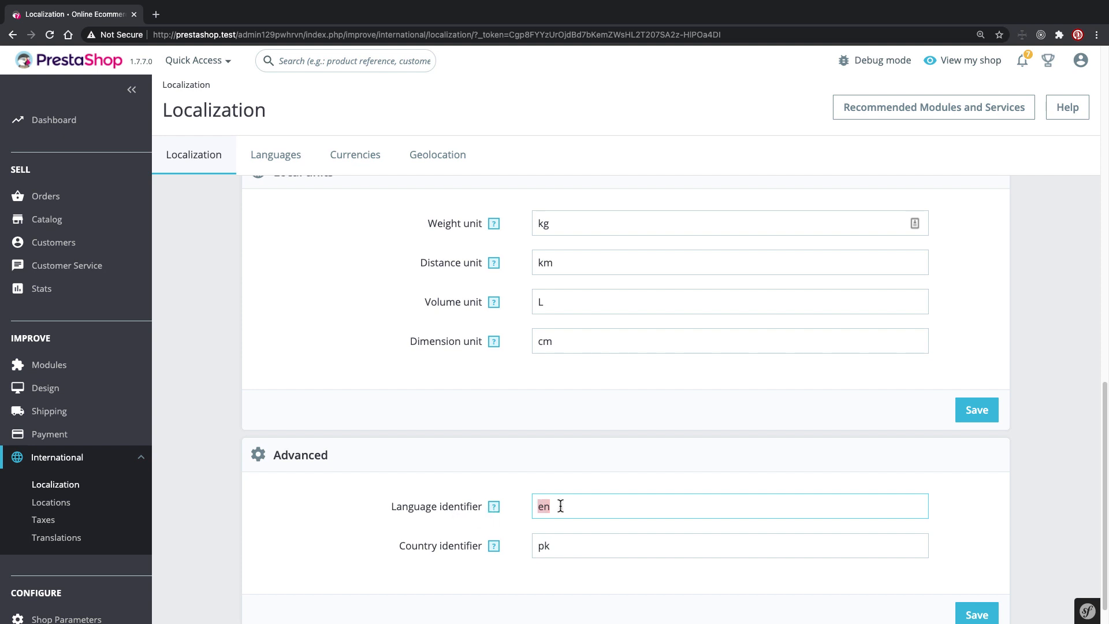
{"action": "left_click", "coordinate": [561, 506]}
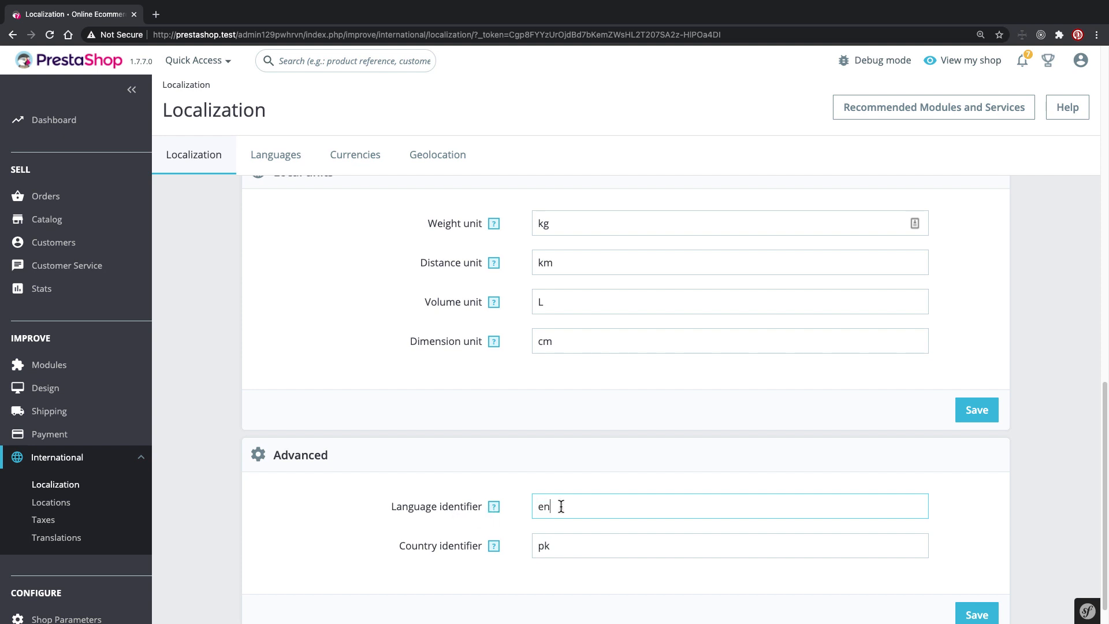
{"action": "double_click", "coordinate": [536, 546]}
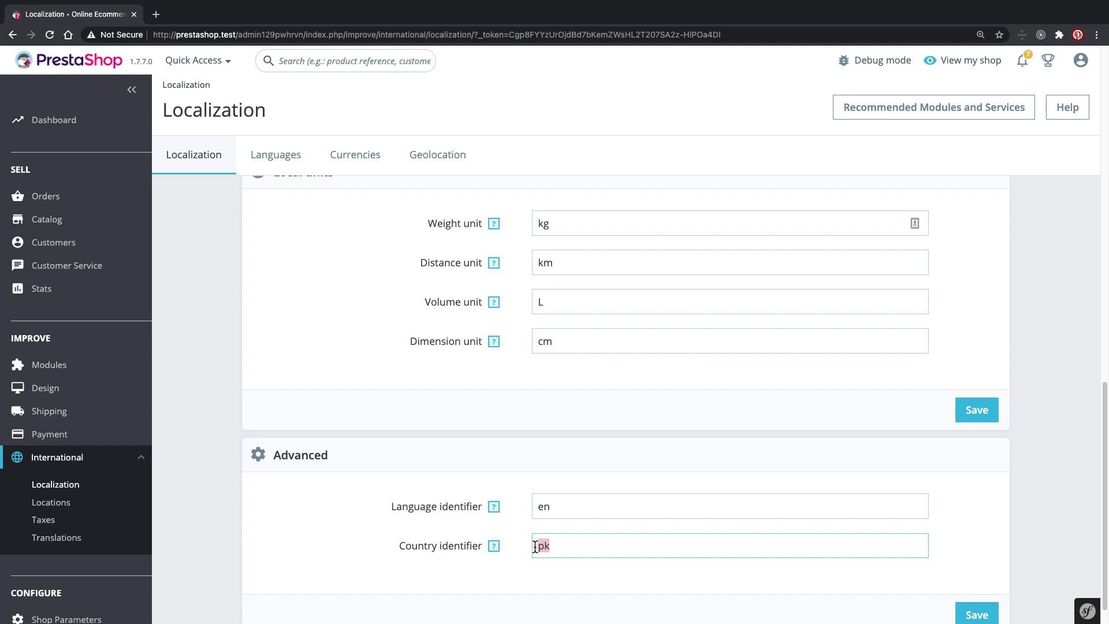
{"action": "scroll", "coordinate": [558, 538], "scroll_direction": "up", "scroll_amount": 8}
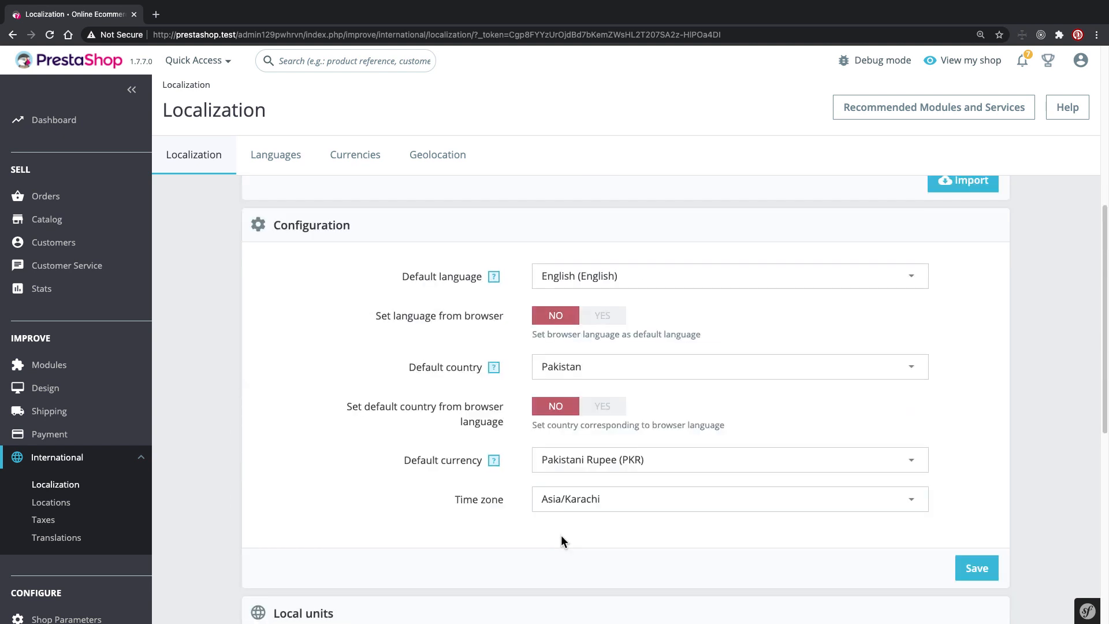
{"action": "scroll", "coordinate": [561, 536], "scroll_direction": "up", "scroll_amount": 7}
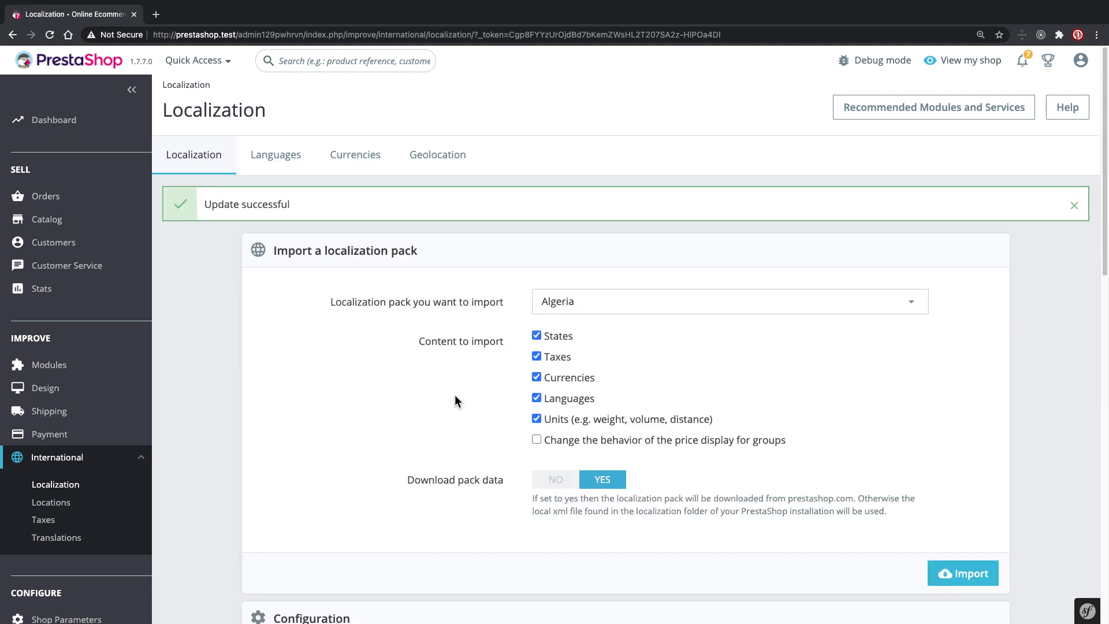
Open the new language form from the Languages page, review its fields, and return to the languages list without adding one.
{"action": "left_click", "coordinate": [284, 158]}
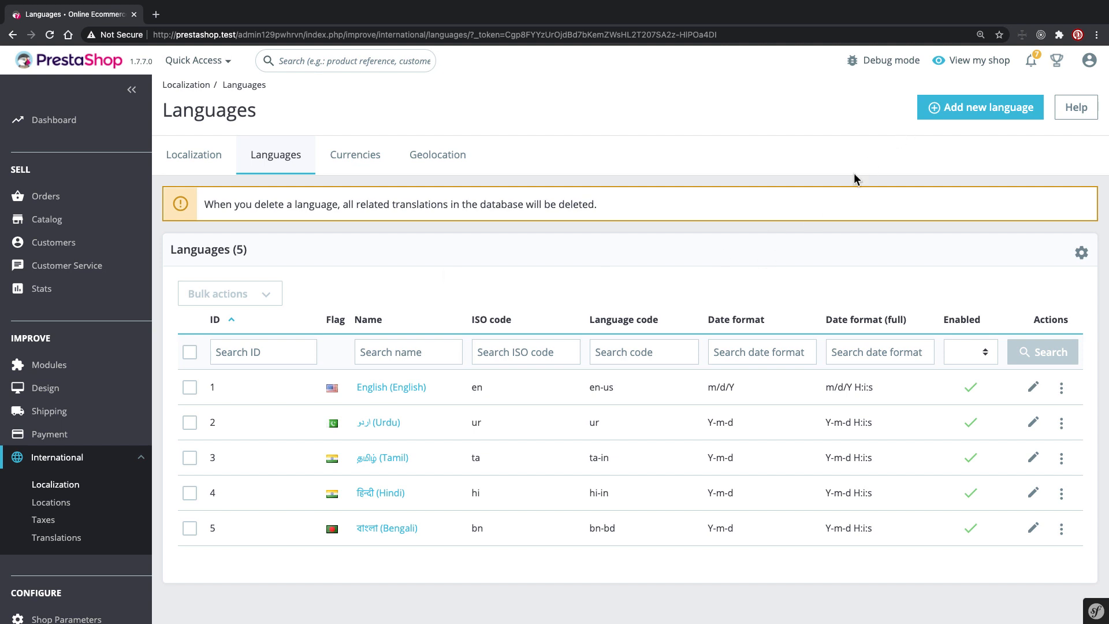
{"action": "left_click", "coordinate": [971, 112]}
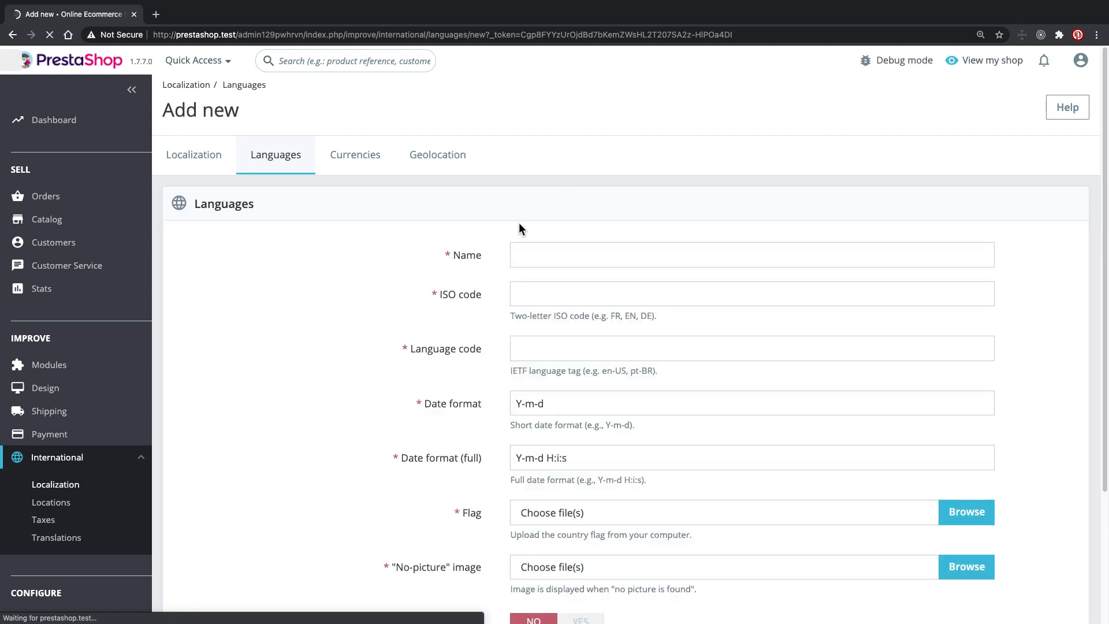
{"action": "scroll", "coordinate": [581, 322], "scroll_direction": "down", "scroll_amount": 3}
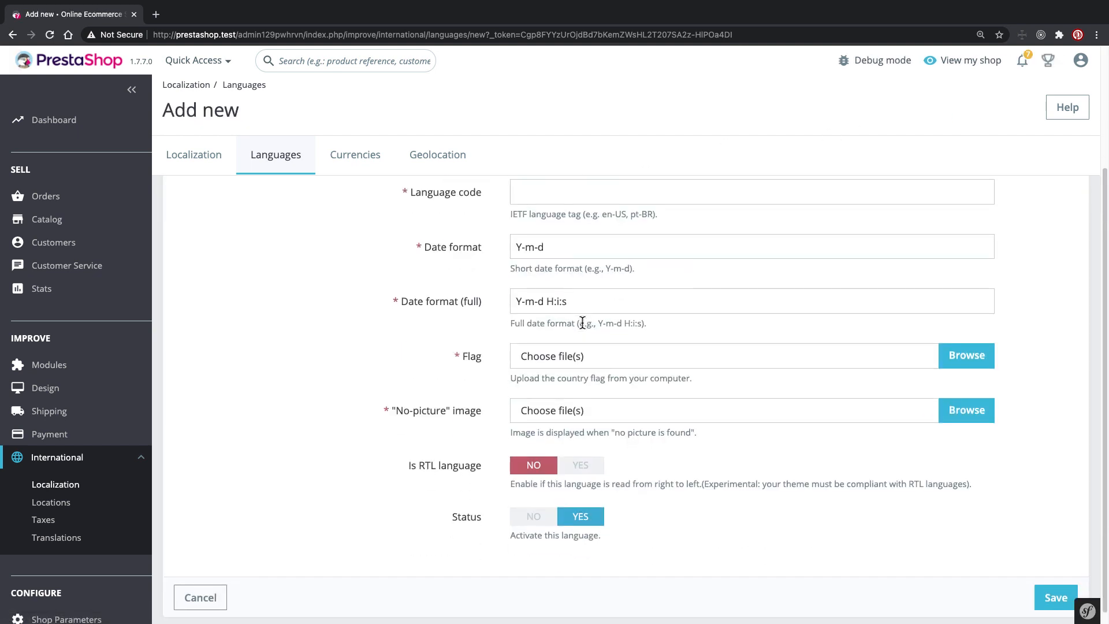
{"action": "scroll", "coordinate": [583, 321], "scroll_direction": "up", "scroll_amount": 2}
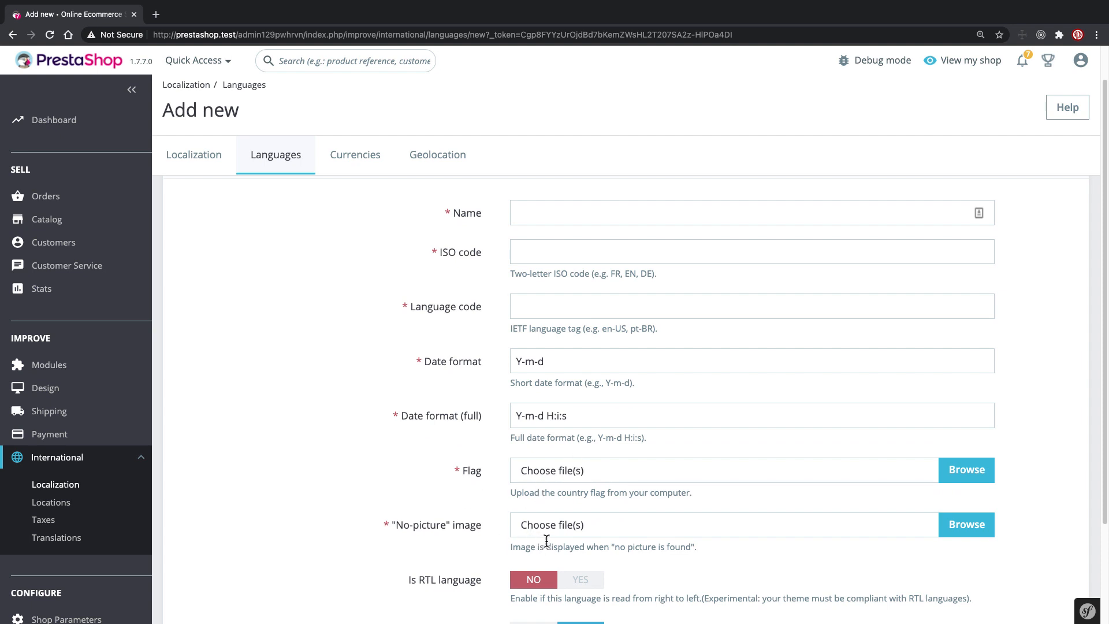
{"action": "scroll", "coordinate": [546, 543], "scroll_direction": "down", "scroll_amount": 2}
{"action": "scroll", "coordinate": [550, 505], "scroll_direction": "up", "scroll_amount": 3}
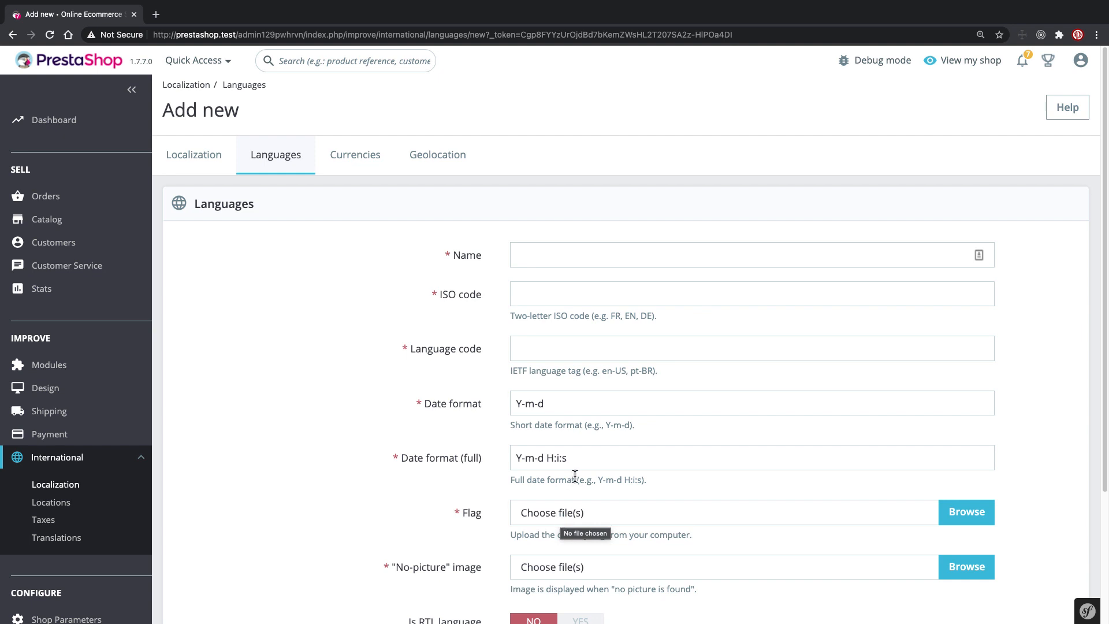
{"action": "left_click", "coordinate": [288, 153]}
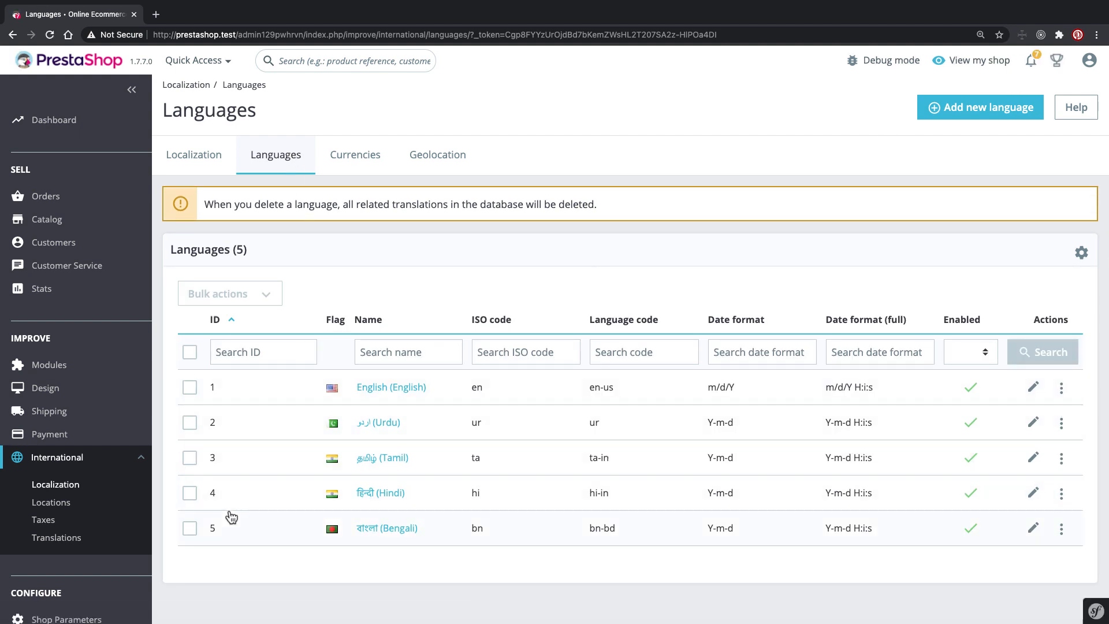
Disable the Tamil language using a bulk action.
{"action": "left_click", "coordinate": [189, 459]}
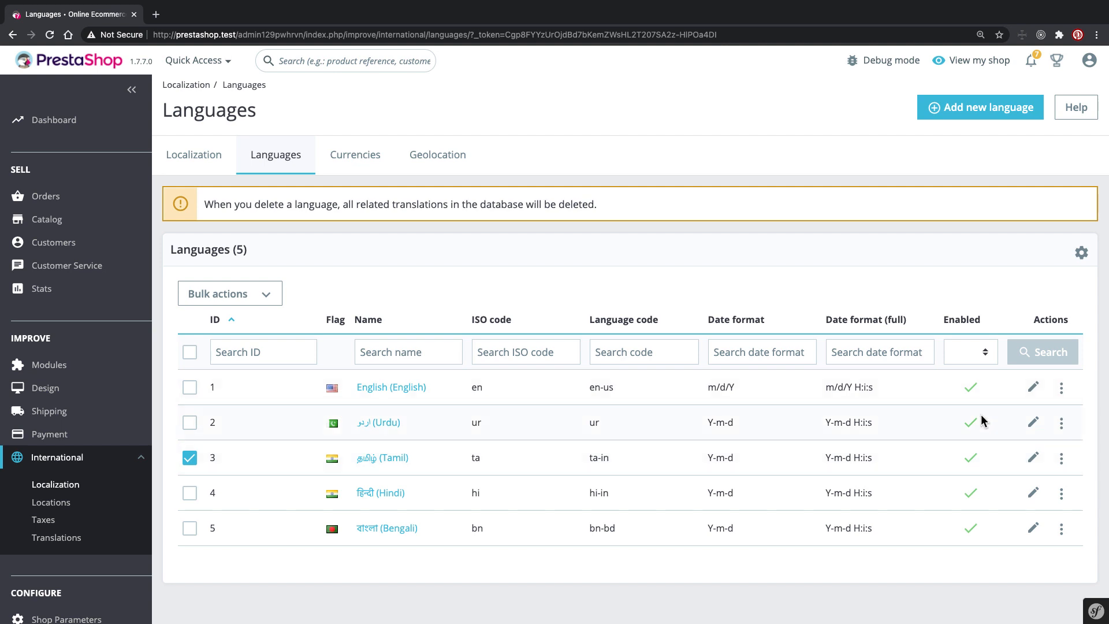
{"action": "left_click", "coordinate": [257, 289]}
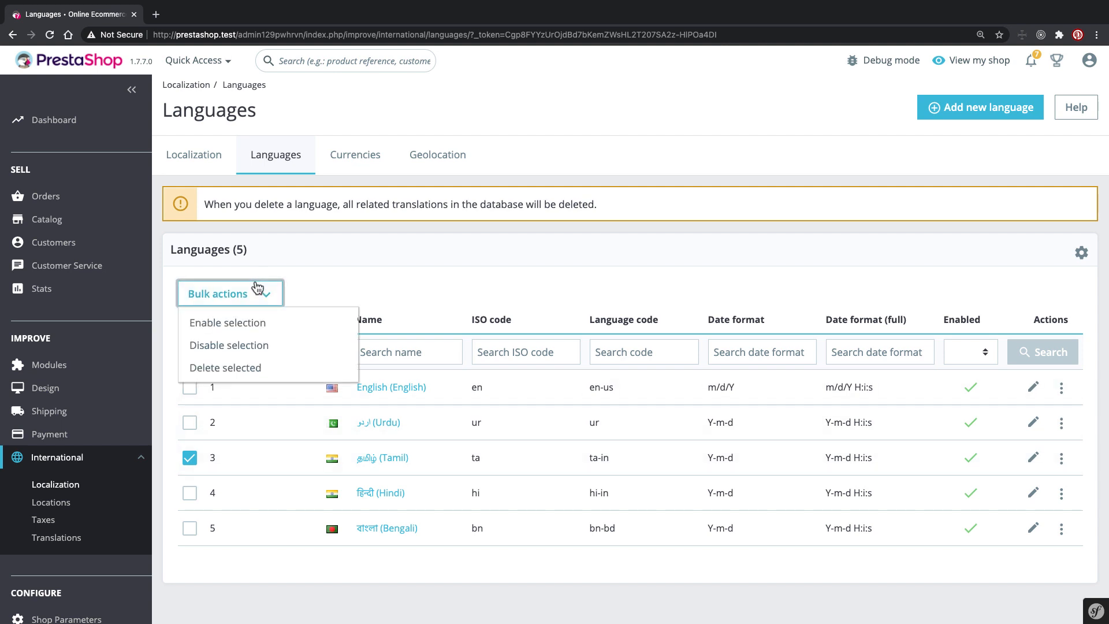
{"action": "left_click", "coordinate": [249, 347]}
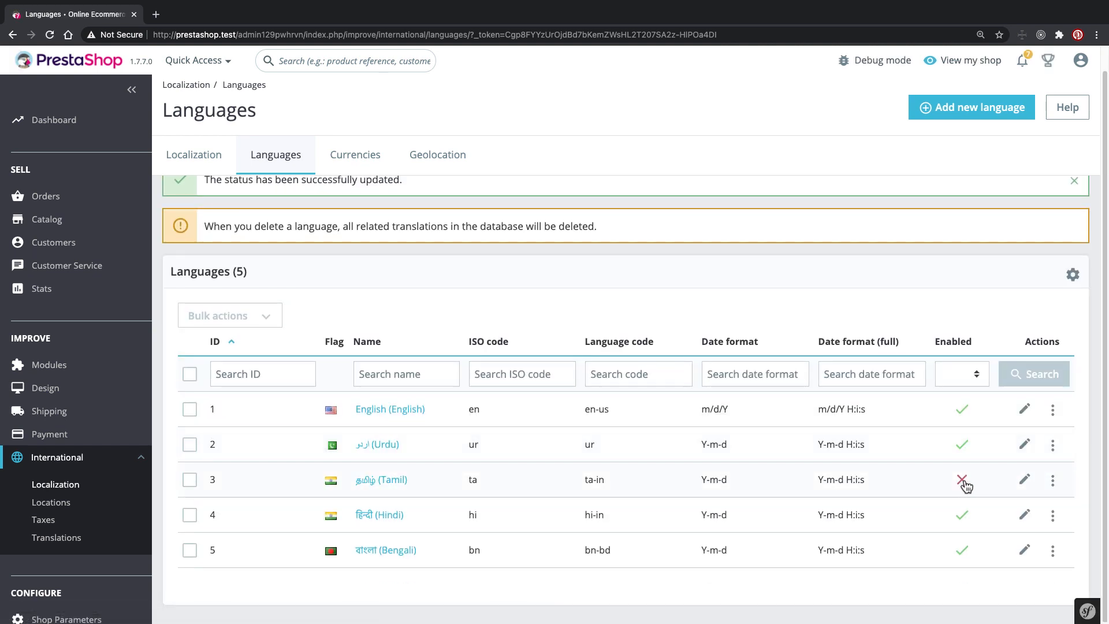
Open the shop's storefront in a separate browser tab and return to the back office Languages page.
{"action": "left_click", "coordinate": [978, 60]}
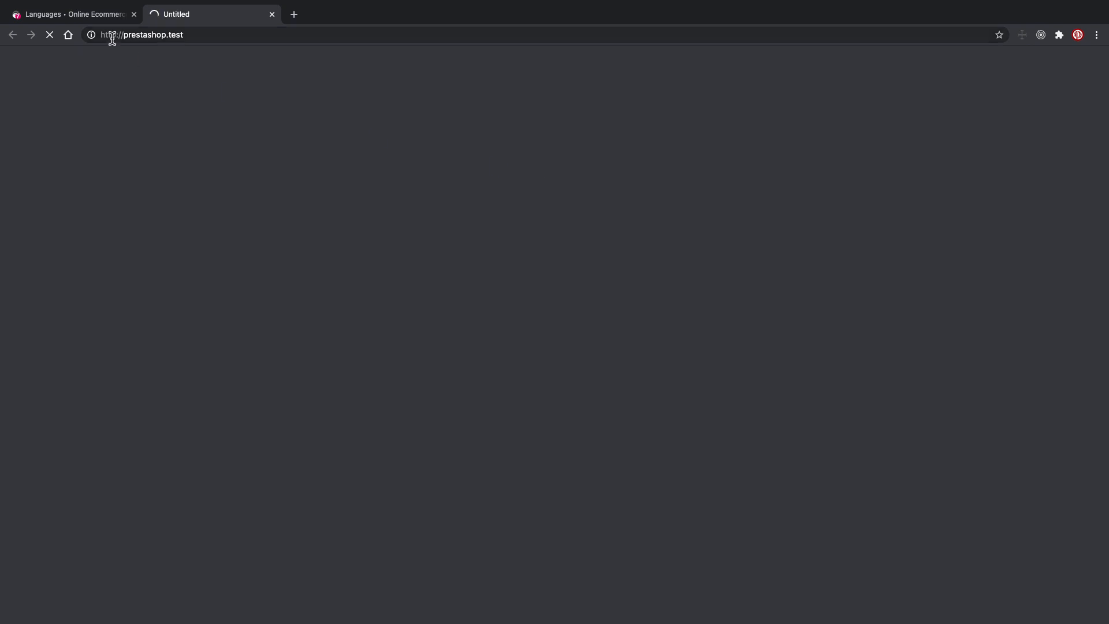
{"action": "left_click", "coordinate": [107, 15]}
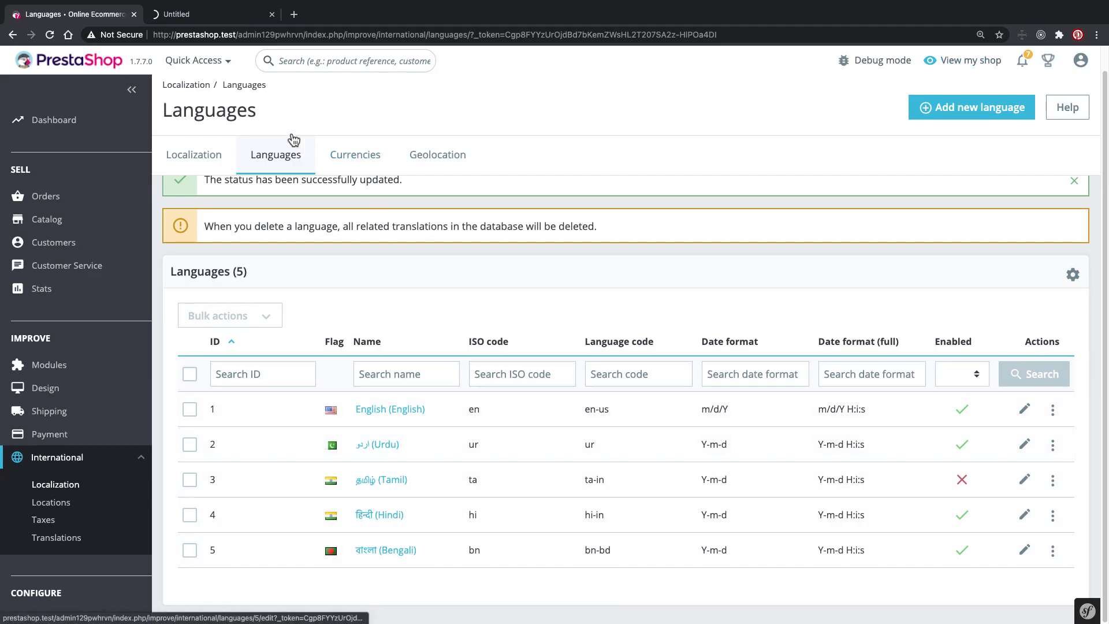
{"action": "left_click", "coordinate": [195, 18]}
{"action": "left_click", "coordinate": [109, 16]}
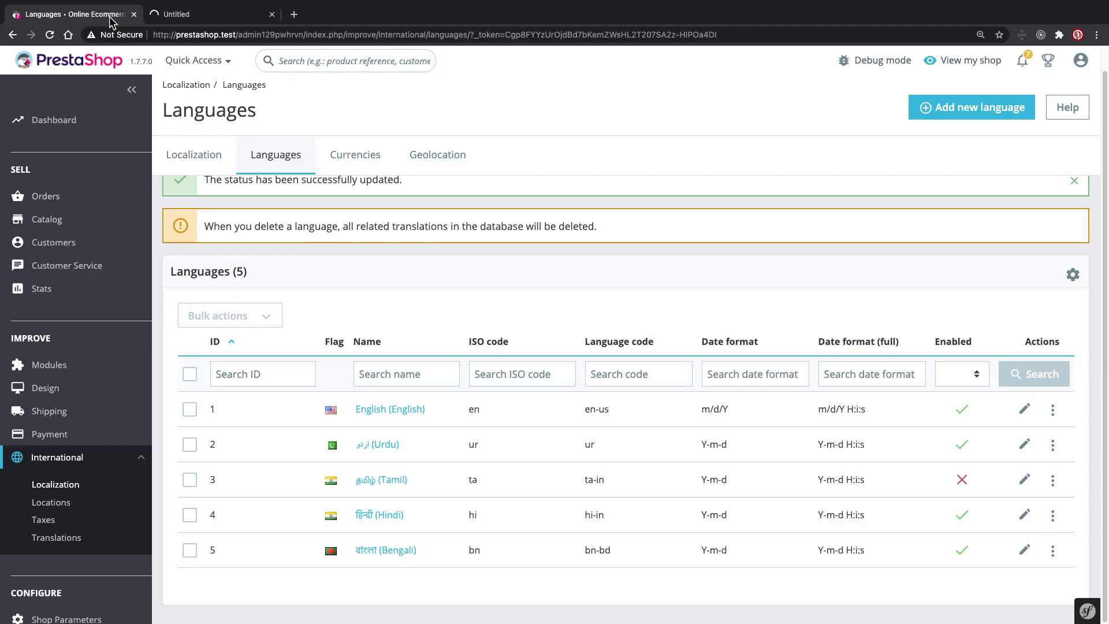
Open the store's currencies and examine their exchange rates and the live exchange rates requirement.
{"action": "left_click", "coordinate": [349, 167]}
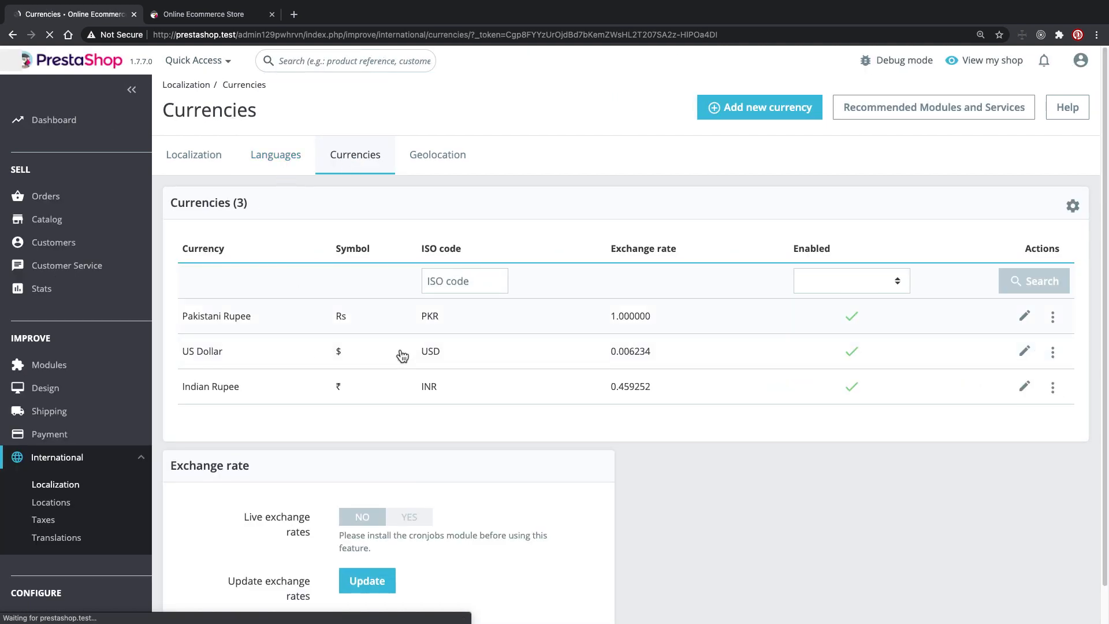
{"action": "scroll", "coordinate": [370, 344], "scroll_direction": "down", "scroll_amount": 1}
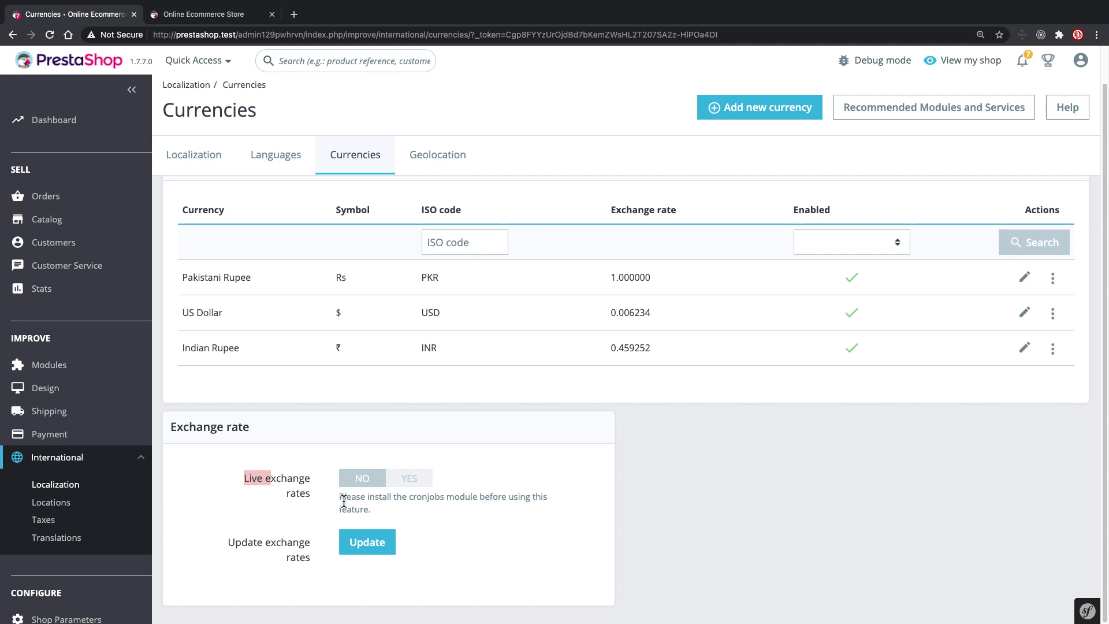
{"action": "triple_click", "coordinate": [433, 501]}
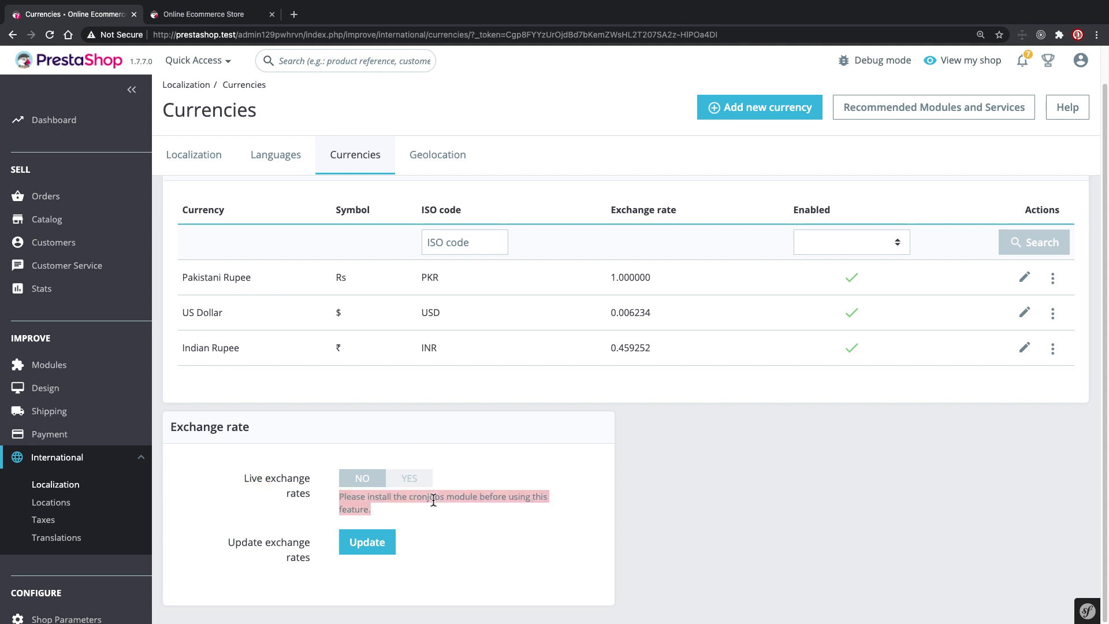
{"action": "left_click", "coordinate": [363, 504]}
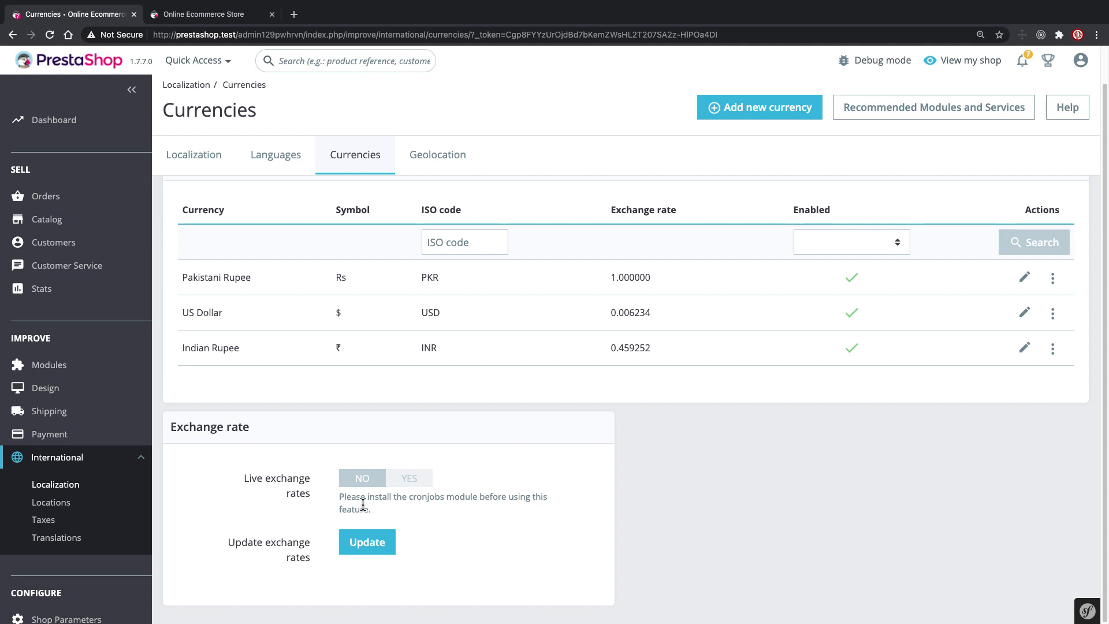
{"action": "triple_click", "coordinate": [291, 488]}
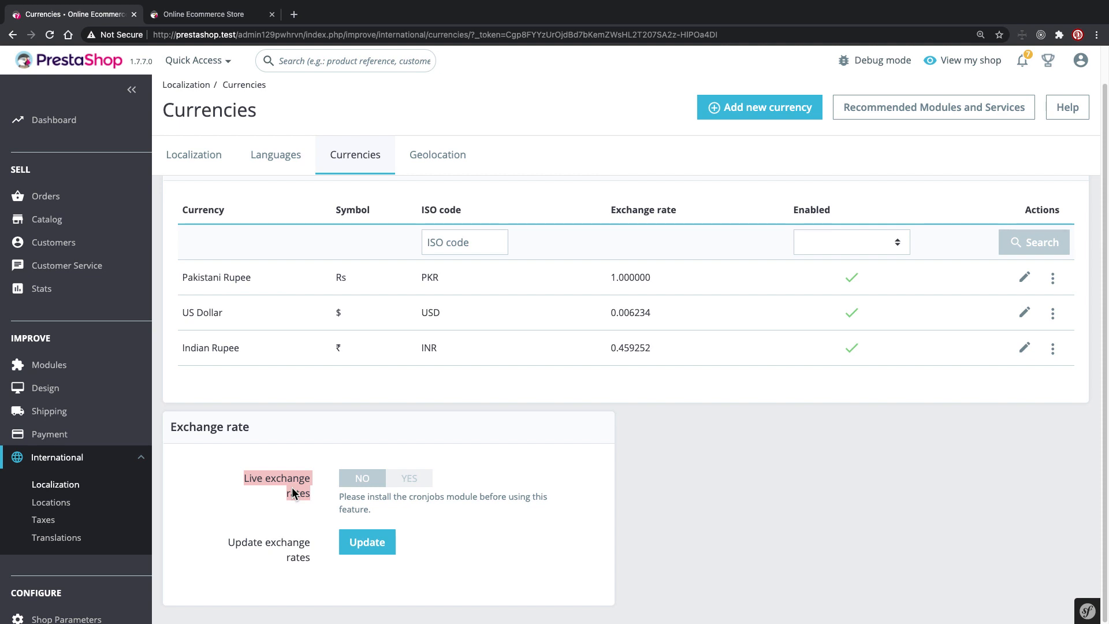
{"action": "scroll", "coordinate": [293, 486], "scroll_direction": "up", "scroll_amount": 1}
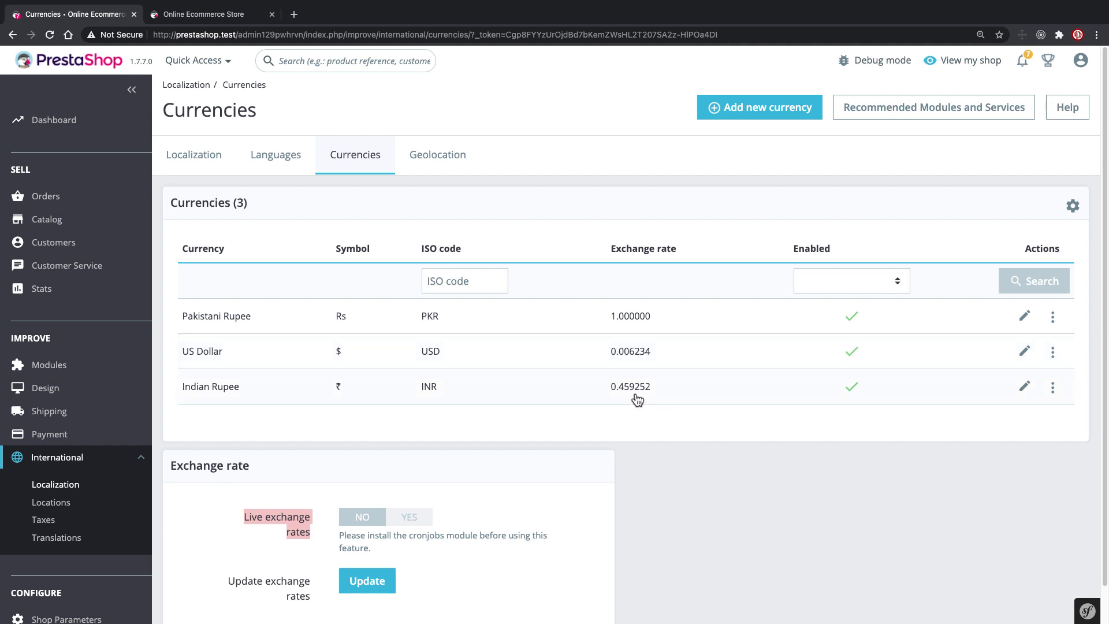
{"action": "left_click", "coordinate": [739, 106]}
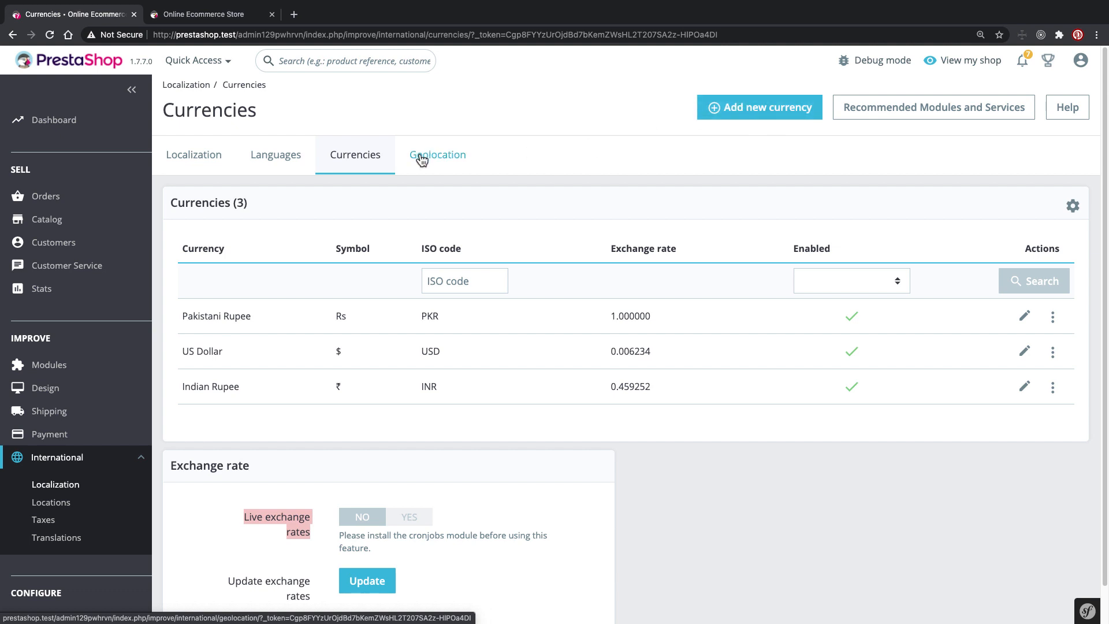
Switch to the storefront and check which languages and currencies its selectors offer.
{"action": "left_click", "coordinate": [219, 19]}
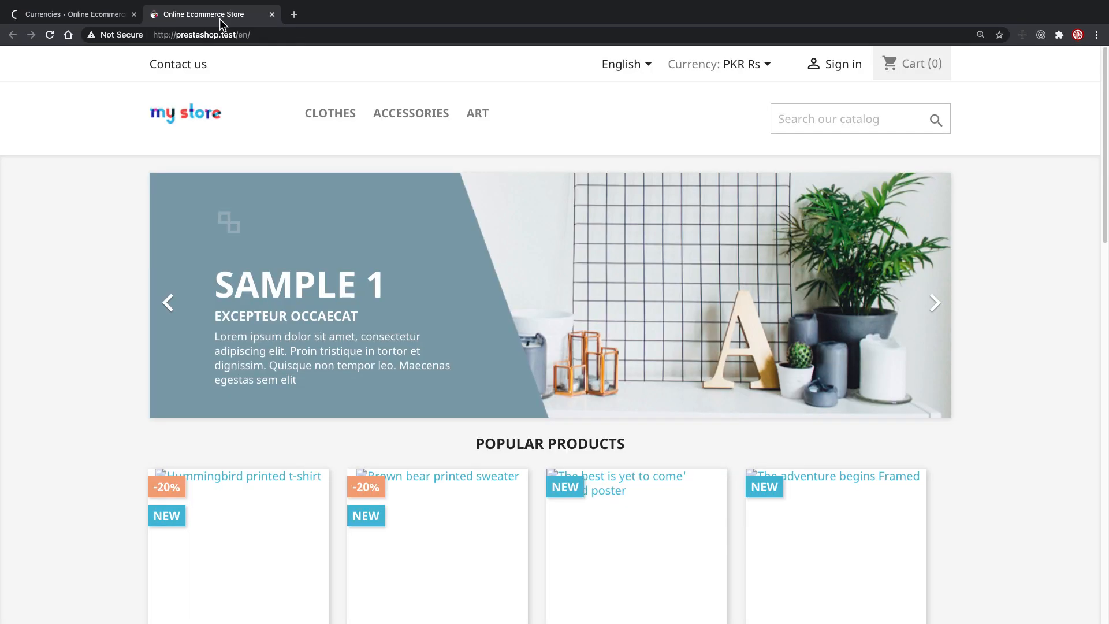
{"action": "left_click", "coordinate": [650, 66]}
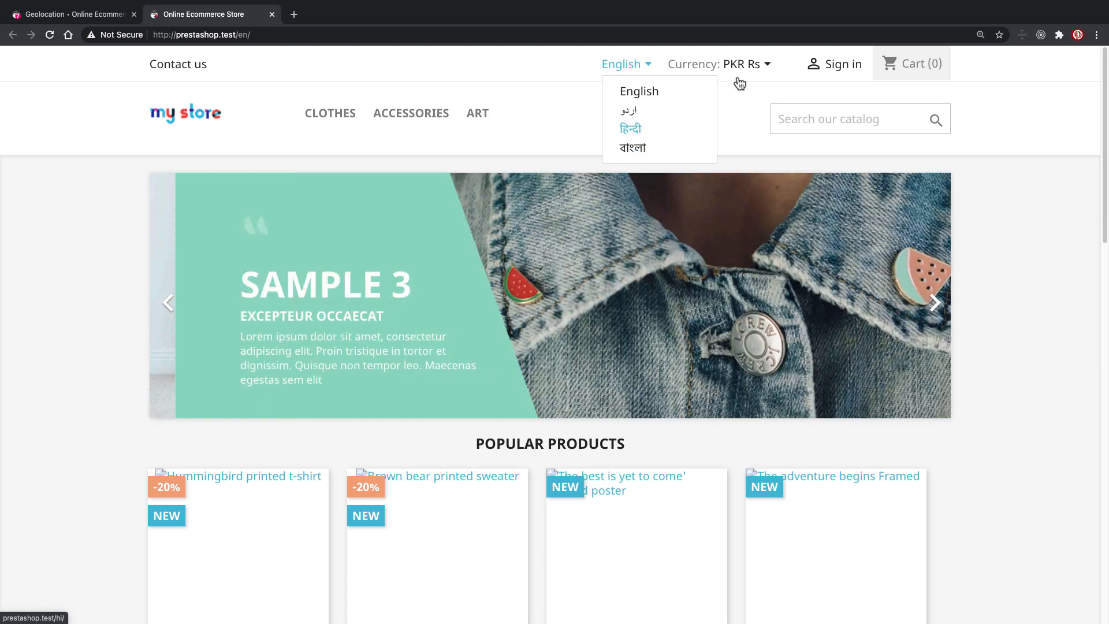
{"action": "left_click", "coordinate": [759, 66]}
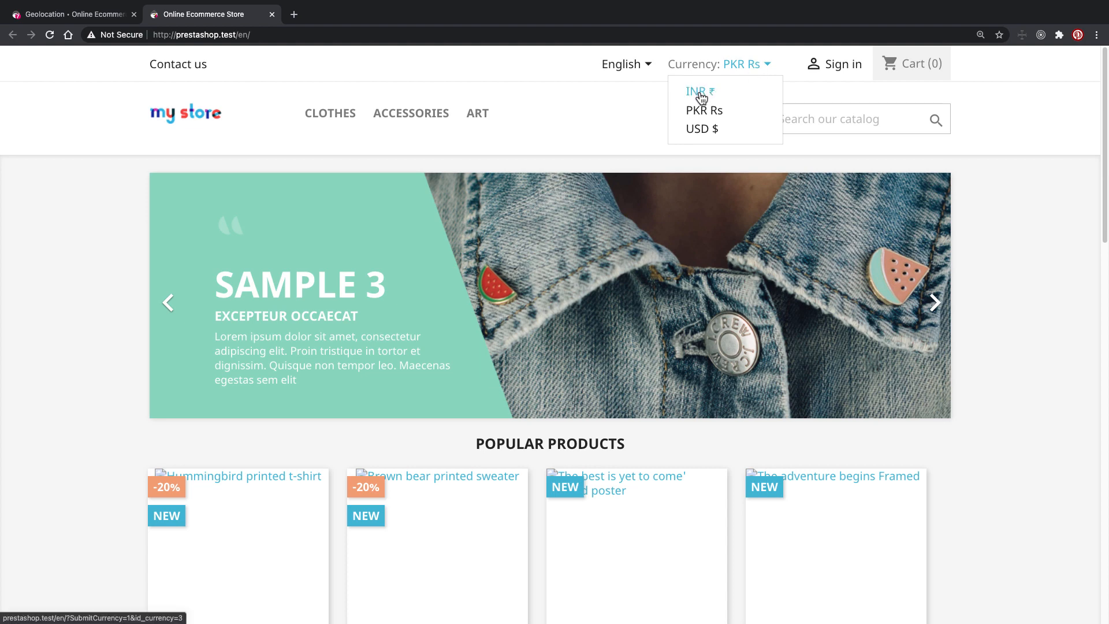
{"action": "left_click", "coordinate": [533, 82]}
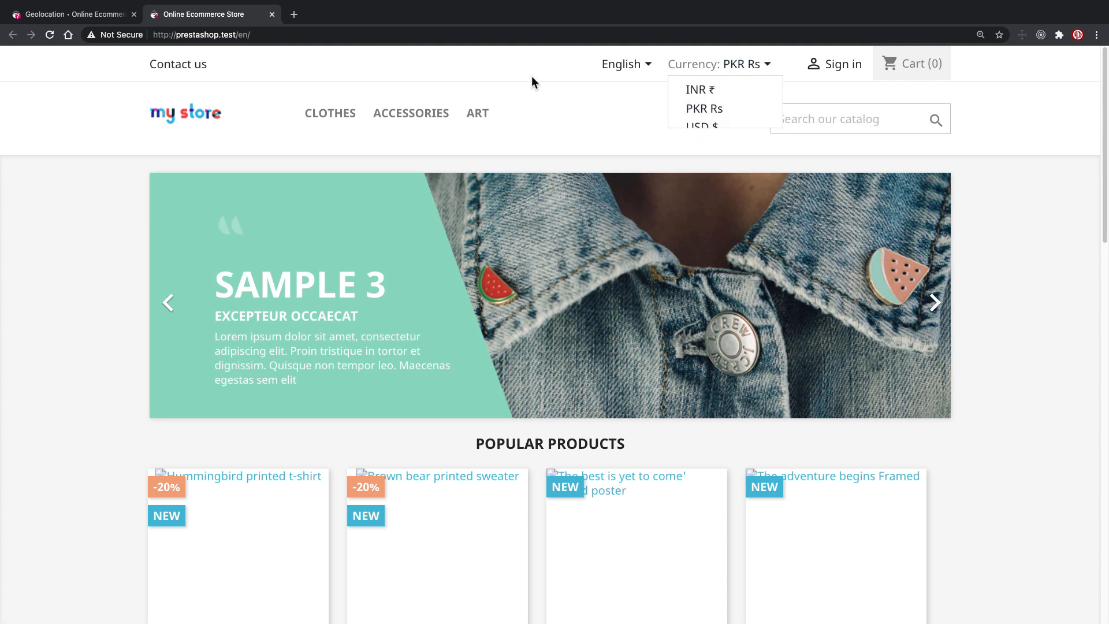
Return to the back office Geolocation page and review the IP address geolocation setting and its country options.
{"action": "left_click", "coordinate": [87, 13]}
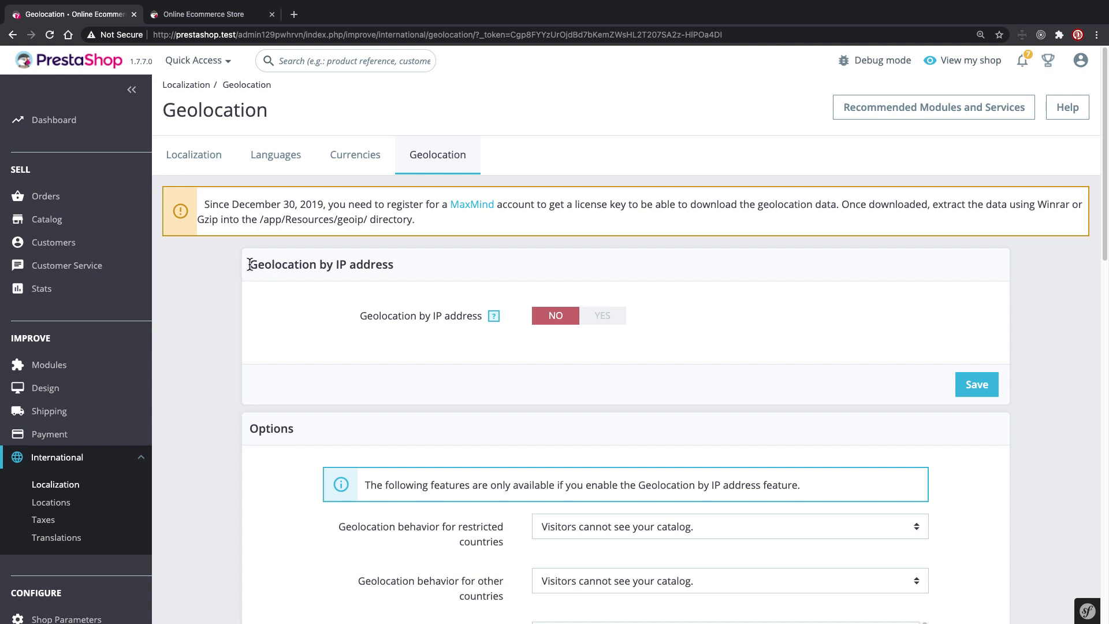
{"action": "left_click_drag", "start_coordinate": [247, 264], "coordinate": [386, 267]}
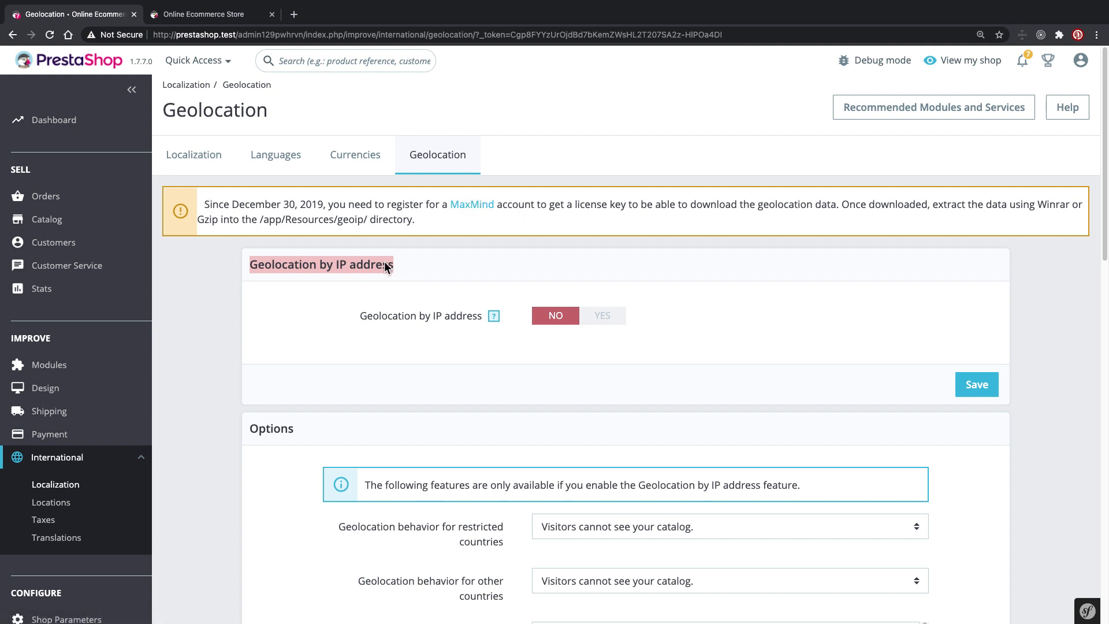
{"action": "scroll", "coordinate": [424, 273], "scroll_direction": "down", "scroll_amount": 4}
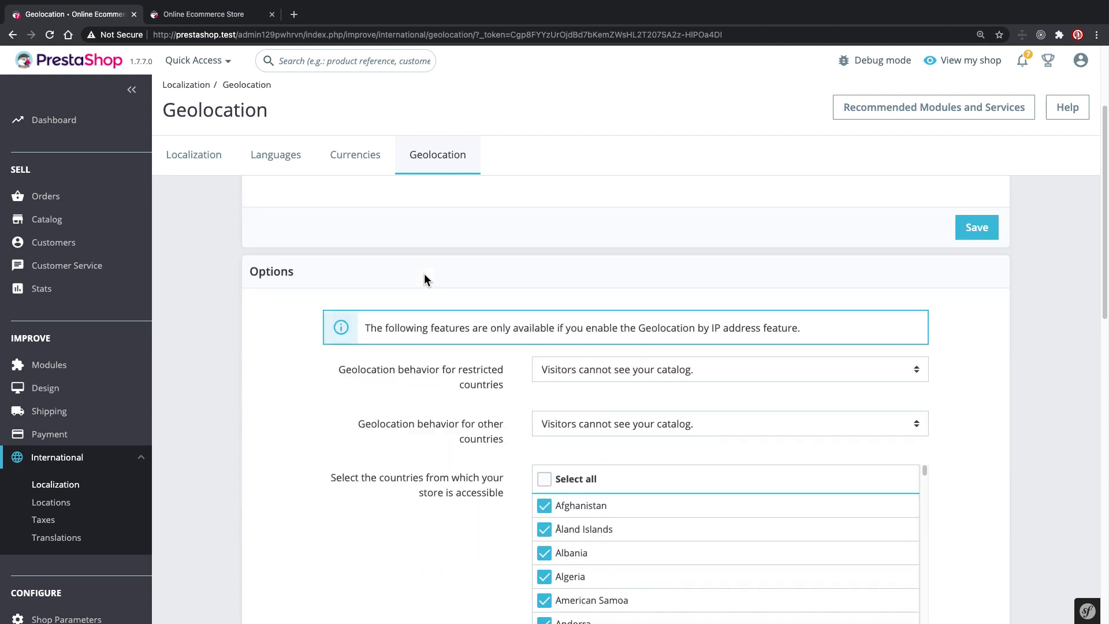
{"action": "scroll", "coordinate": [424, 279], "scroll_direction": "up", "scroll_amount": 5}
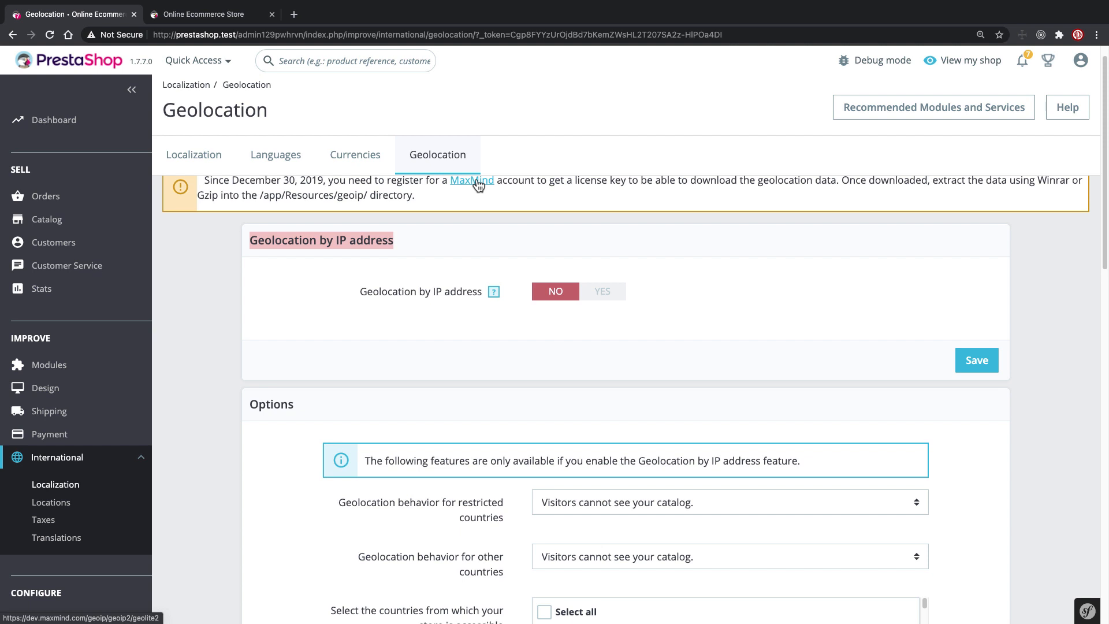
Switch geolocation by IP address on and back off while reading the MaxMind data note and its geoip directory path.
{"action": "left_click", "coordinate": [602, 290]}
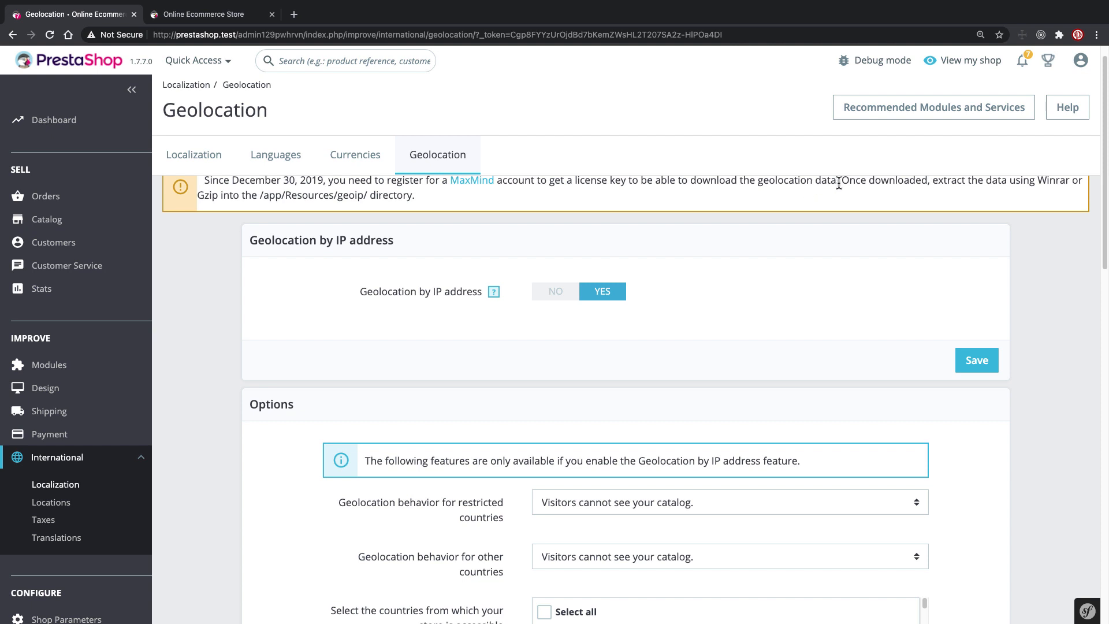
{"action": "triple_click", "coordinate": [874, 184]}
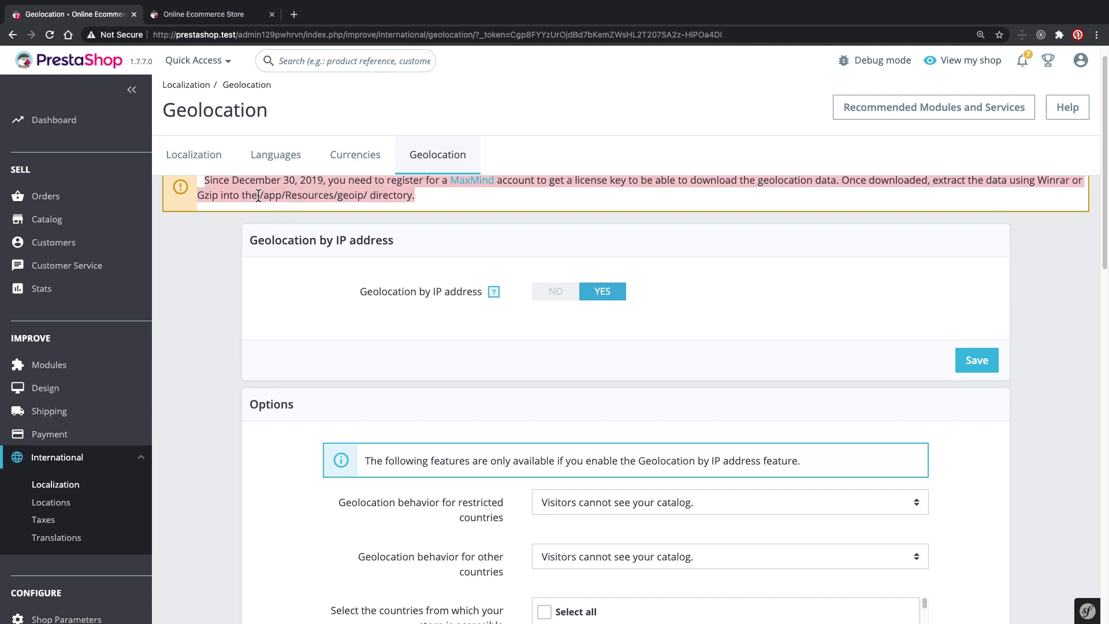
{"action": "left_click_drag", "start_coordinate": [258, 195], "coordinate": [425, 205]}
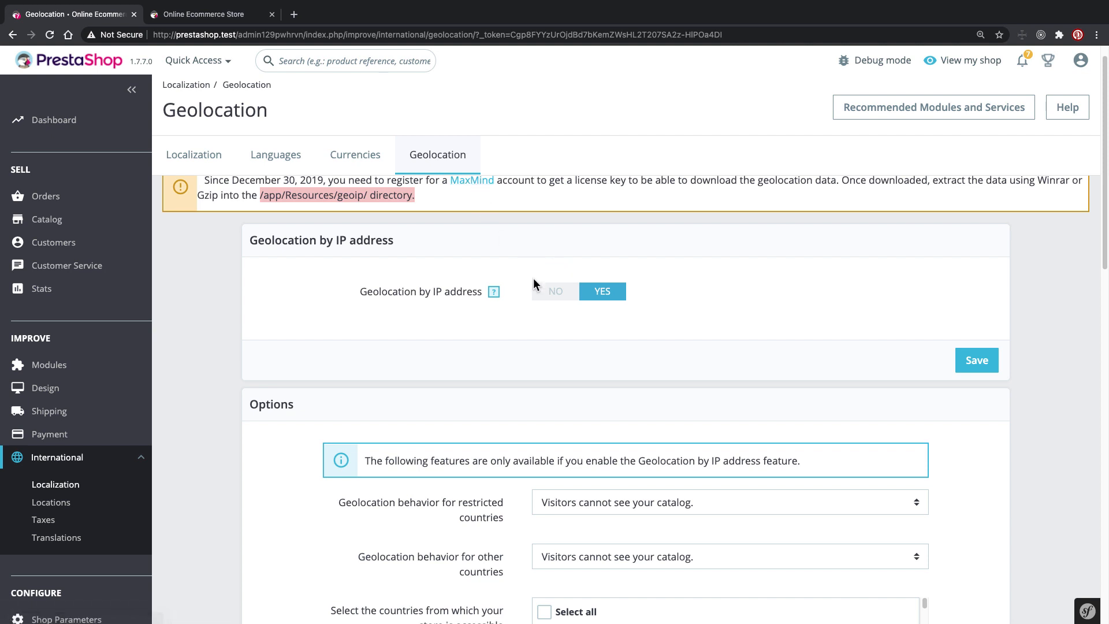
{"action": "left_click", "coordinate": [556, 292]}
{"action": "left_click_drag", "start_coordinate": [259, 195], "coordinate": [412, 198]}
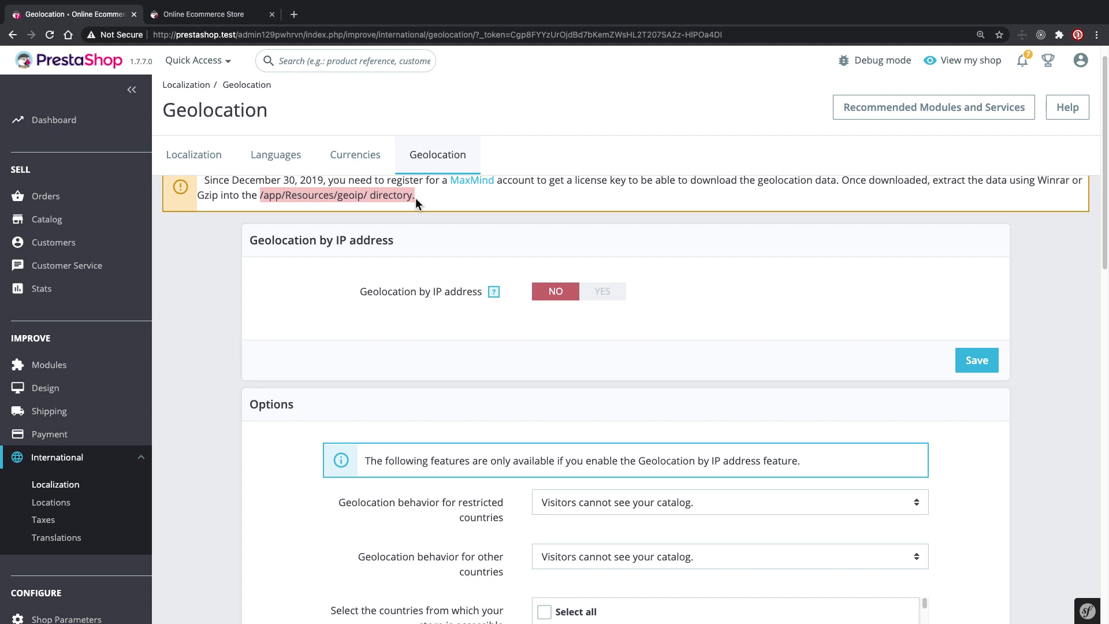
{"action": "left_click_drag", "start_coordinate": [414, 197], "coordinate": [415, 197]}
Examine the available geolocation behaviors for restricted countries and for other countries without changing either setting.
{"action": "scroll", "coordinate": [290, 312], "scroll_direction": "down", "scroll_amount": 3}
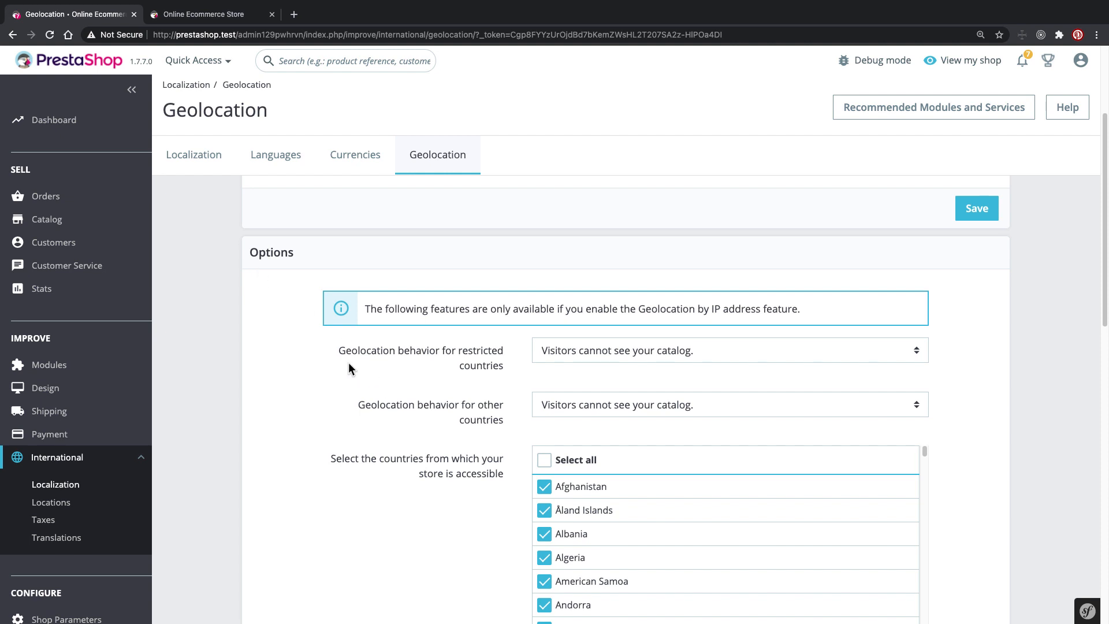
{"action": "left_click_drag", "start_coordinate": [380, 350], "coordinate": [496, 360]}
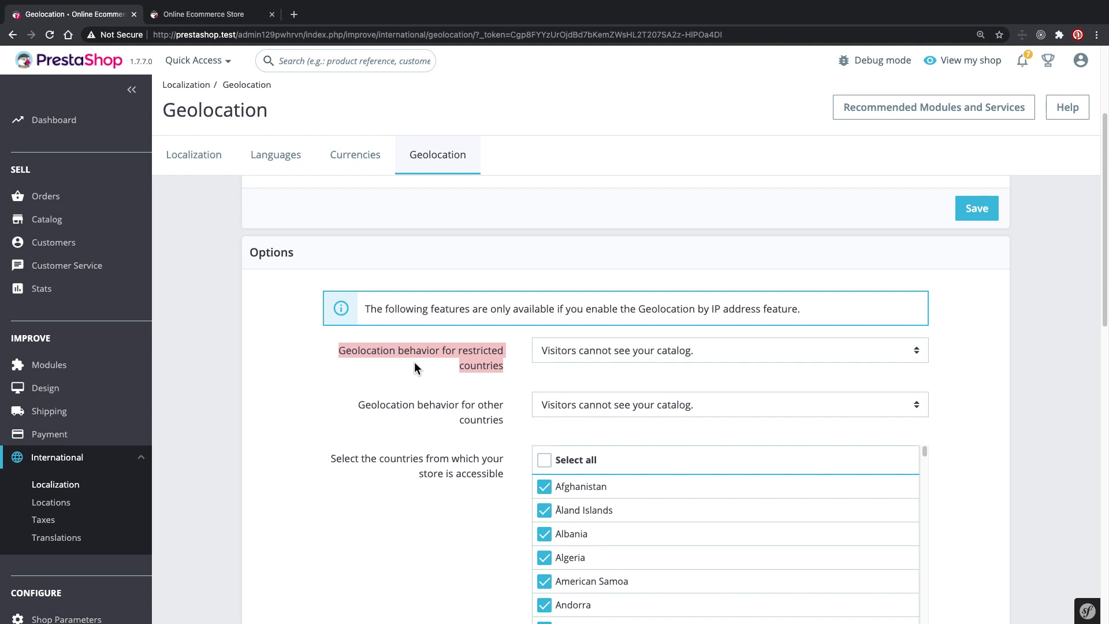
{"action": "left_click", "coordinate": [674, 353]}
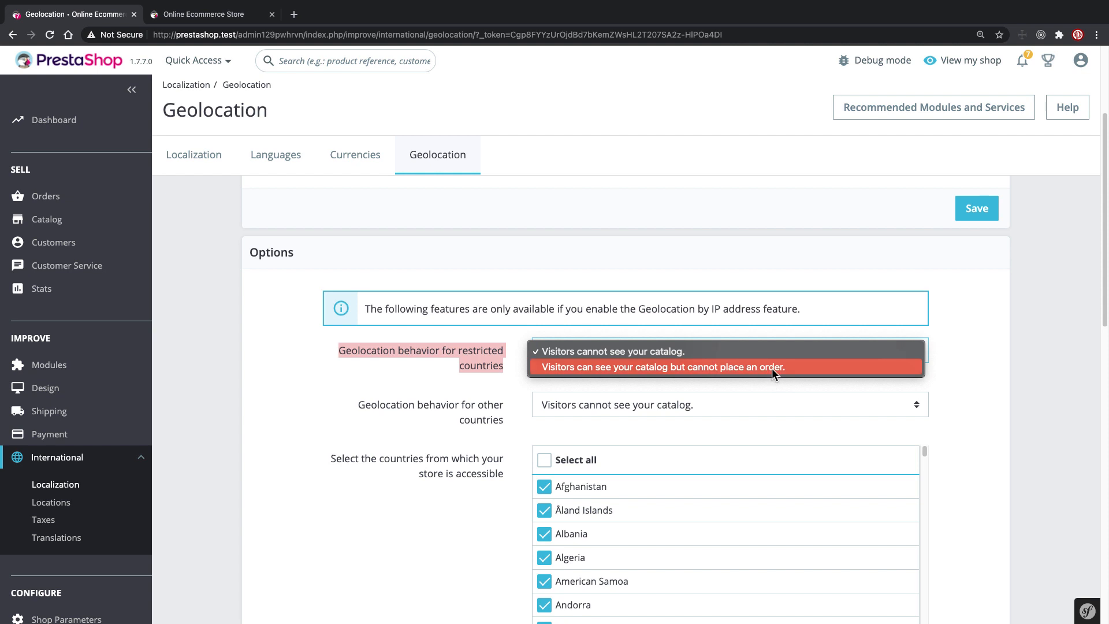
{"action": "left_click", "coordinate": [481, 412]}
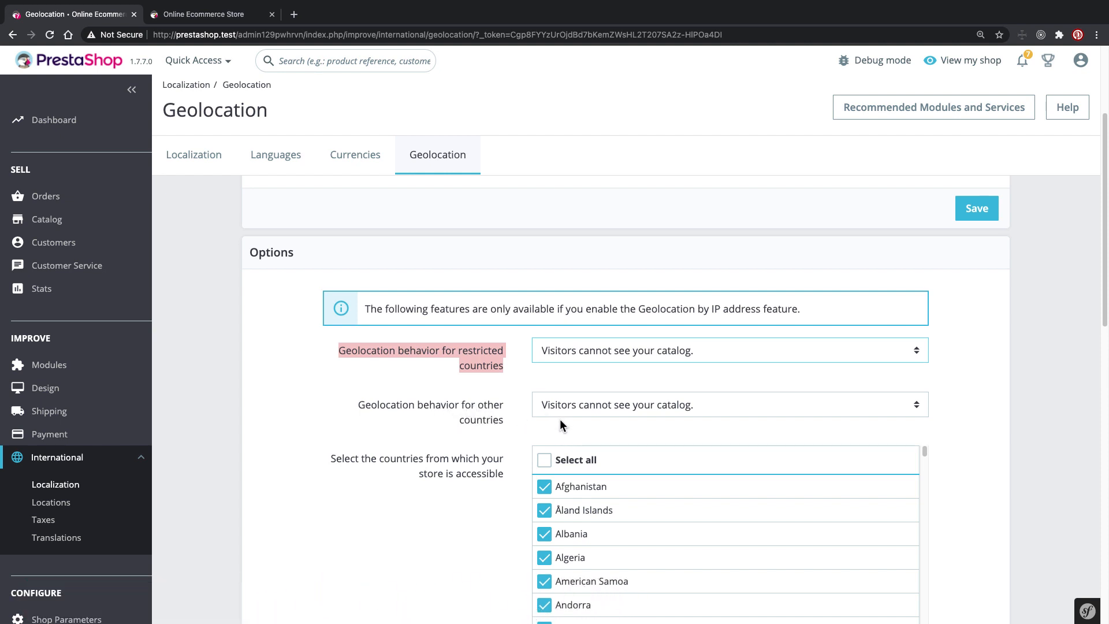
{"action": "left_click", "coordinate": [635, 409]}
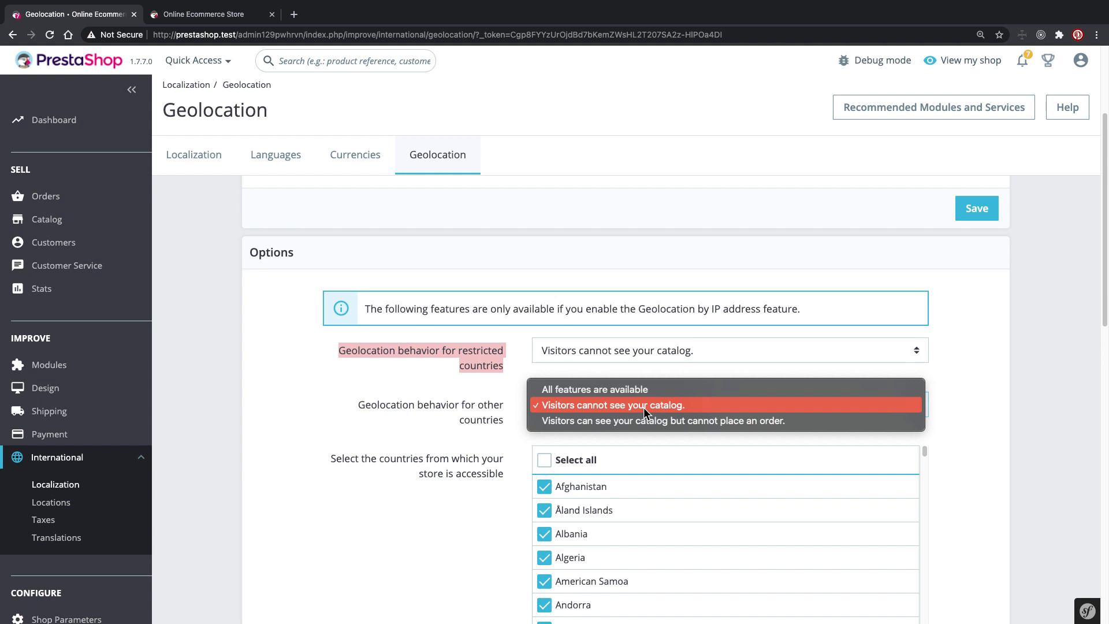
{"action": "left_click", "coordinate": [592, 411]}
{"action": "left_click_drag", "start_coordinate": [349, 403], "coordinate": [502, 422]}
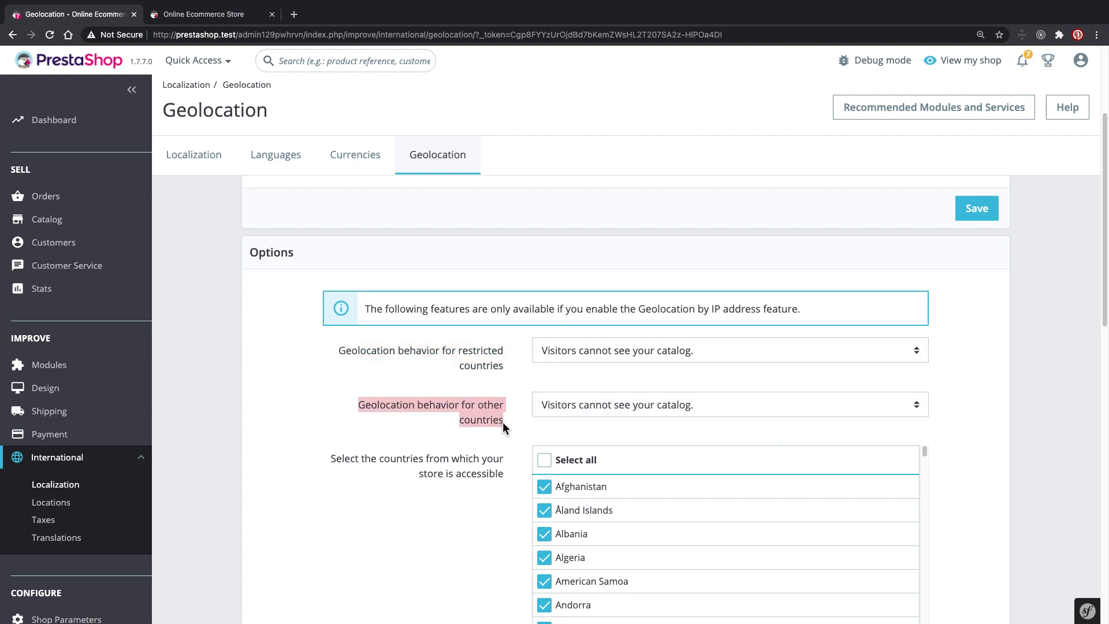
{"action": "left_click_drag", "start_coordinate": [416, 351], "coordinate": [488, 349]}
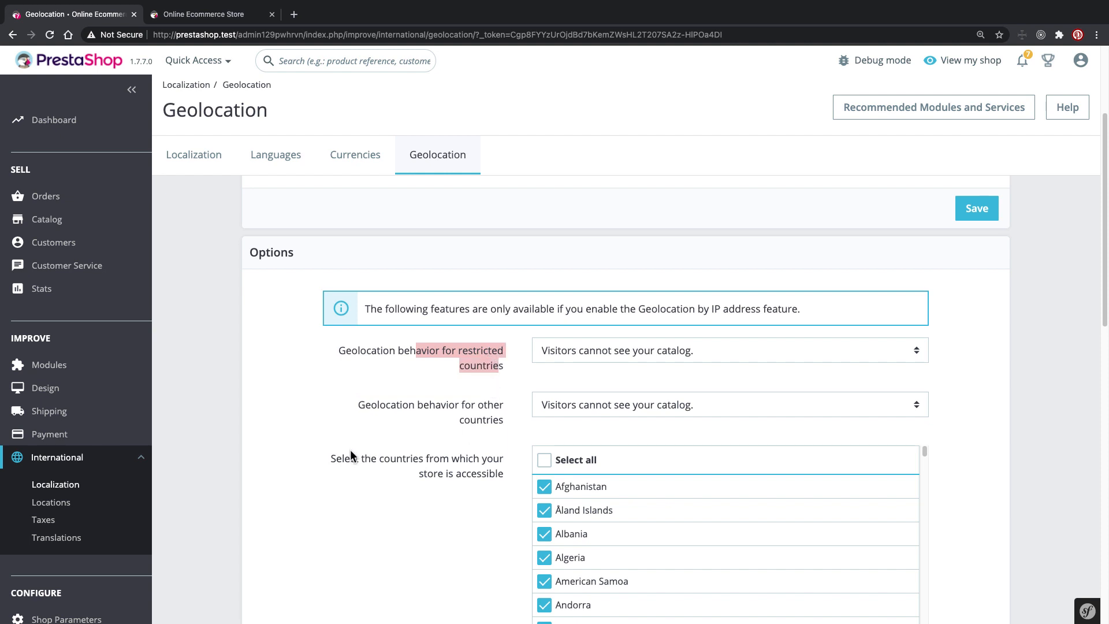
Review the list of countries from which the store is accessible.
{"action": "left_click_drag", "start_coordinate": [332, 459], "coordinate": [490, 472]}
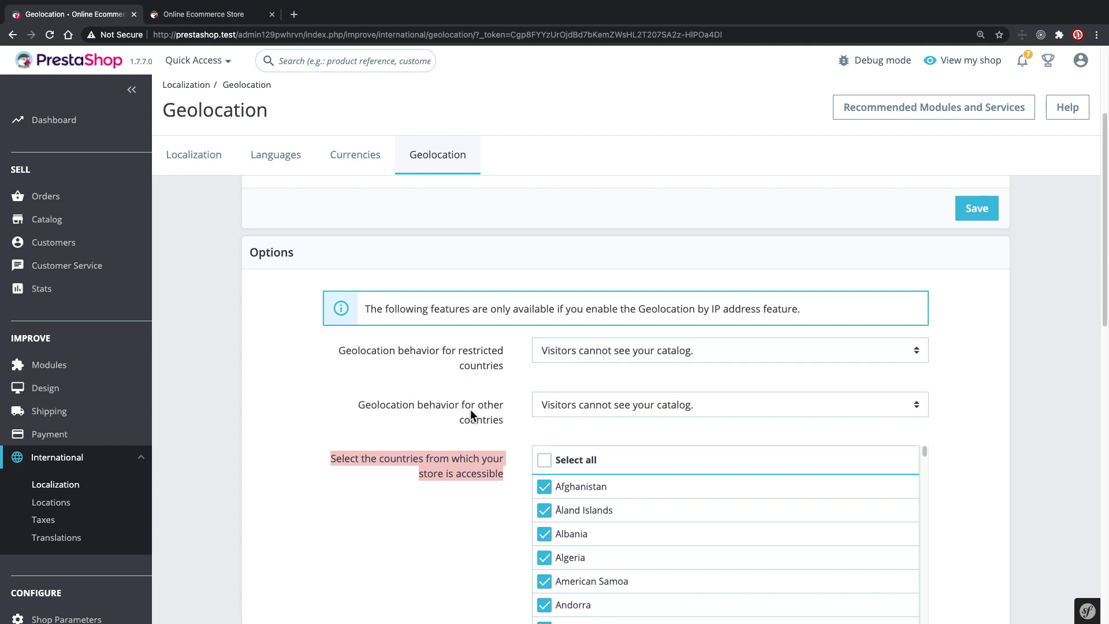
{"action": "scroll", "coordinate": [470, 408], "scroll_direction": "down", "scroll_amount": 2}
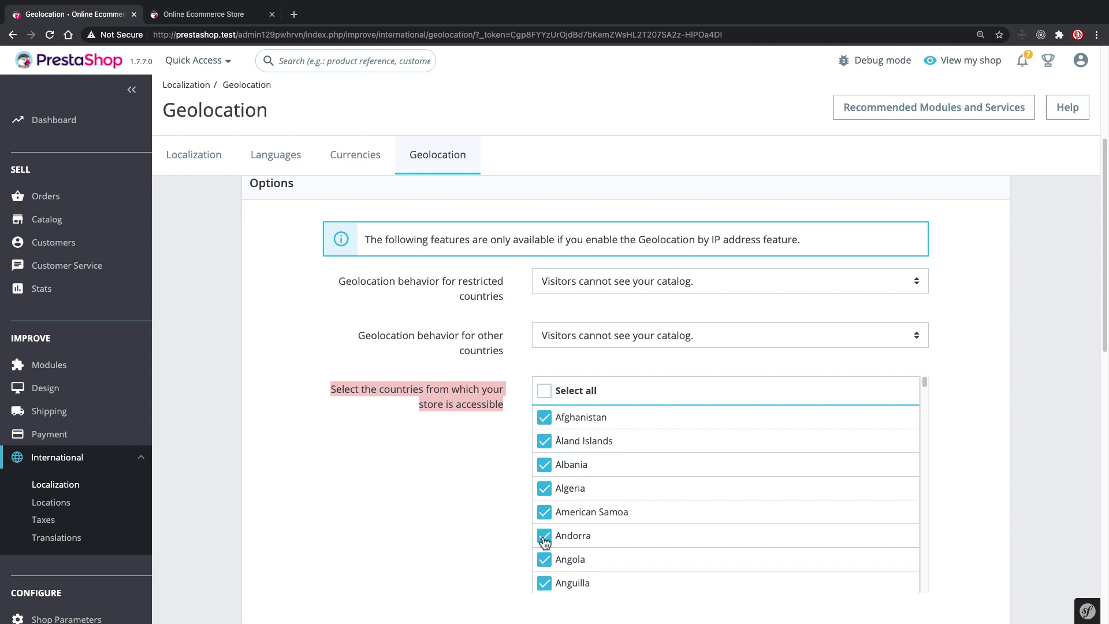
{"action": "scroll", "coordinate": [486, 469], "scroll_direction": "down", "scroll_amount": 2}
{"action": "scroll", "coordinate": [486, 471], "scroll_direction": "down", "scroll_amount": 2}
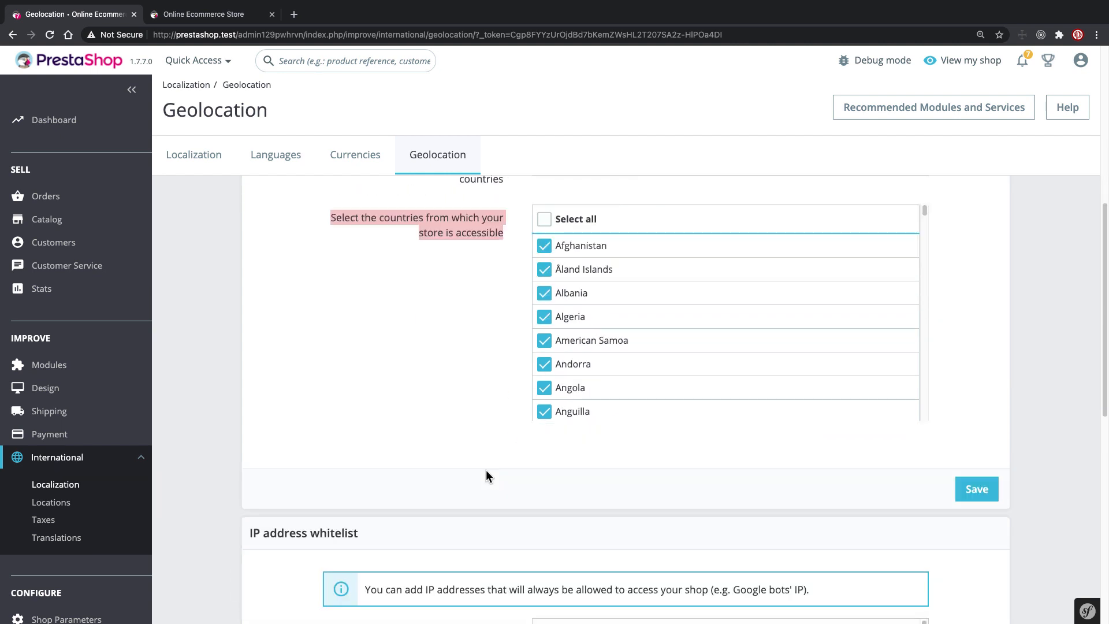
Examine the IP address whitelist, its note about Google bots' IPs, and the whitelisted addresses through the end of the list.
{"action": "scroll", "coordinate": [486, 475], "scroll_direction": "down", "scroll_amount": 3}
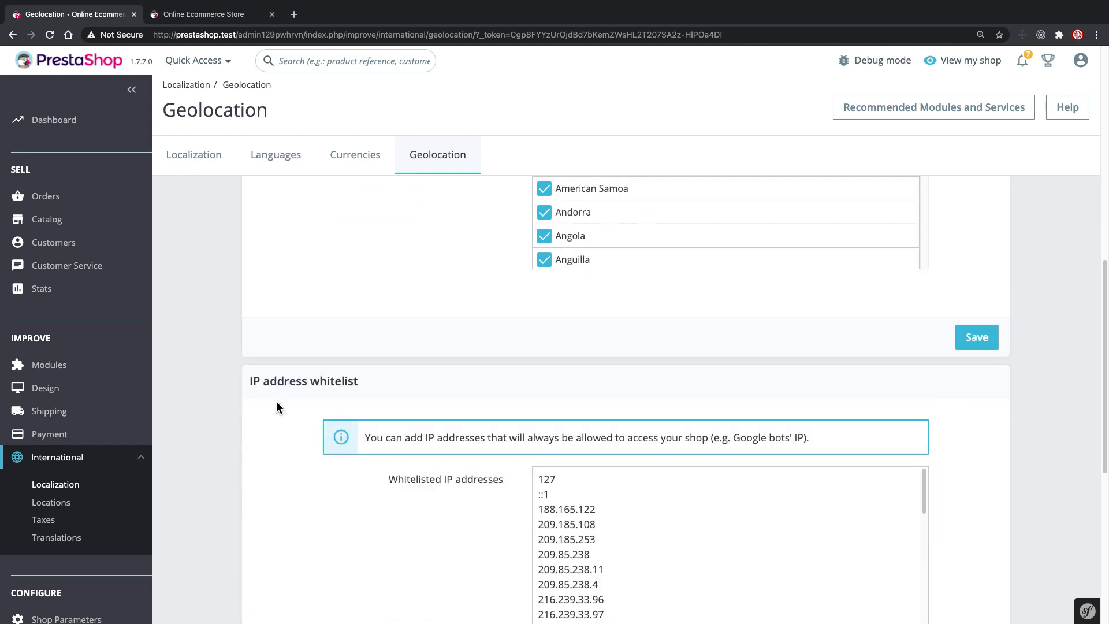
{"action": "left_click_drag", "start_coordinate": [253, 382], "coordinate": [358, 386]}
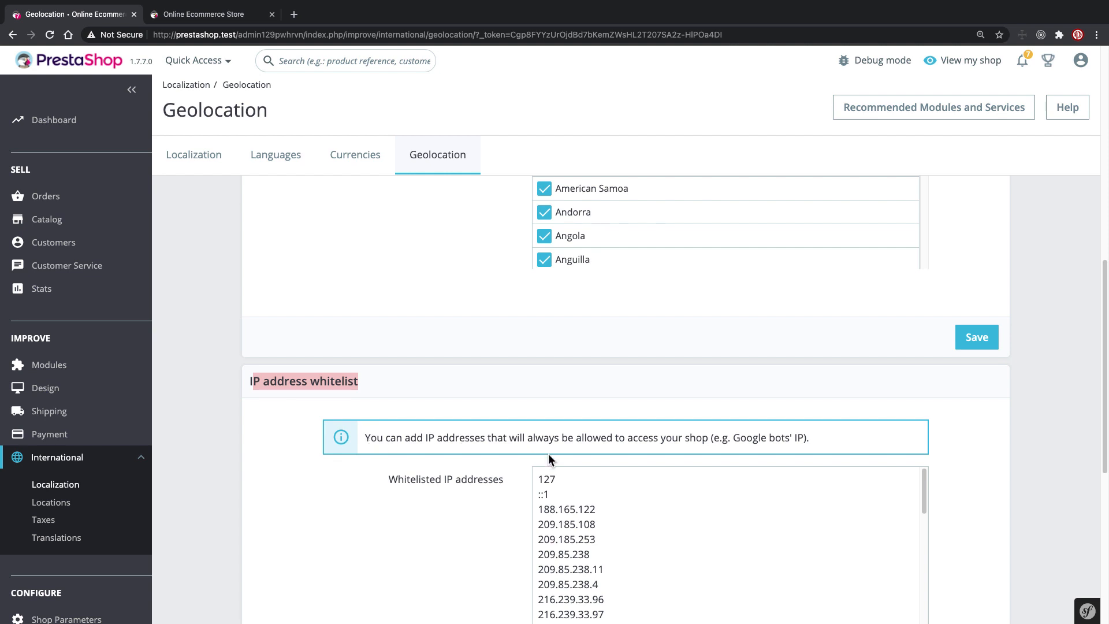
{"action": "triple_click", "coordinate": [775, 437]}
{"action": "scroll", "coordinate": [493, 434], "scroll_direction": "down", "scroll_amount": 7}
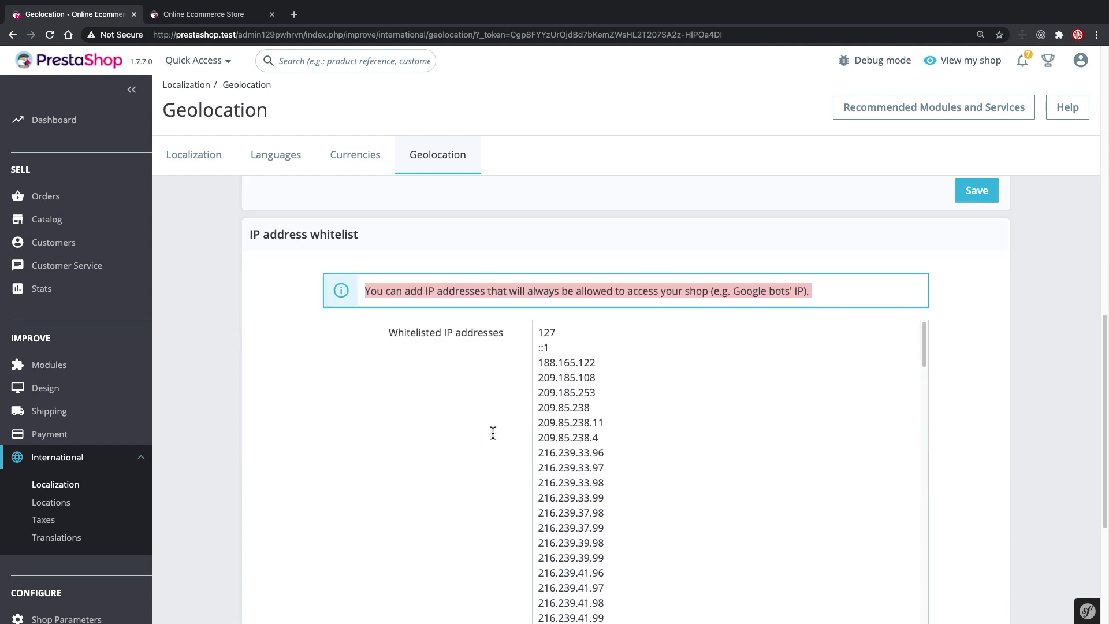
{"action": "scroll", "coordinate": [773, 430], "scroll_direction": "up", "scroll_amount": 5}
{"action": "scroll", "coordinate": [774, 430], "scroll_direction": "up", "scroll_amount": 3}
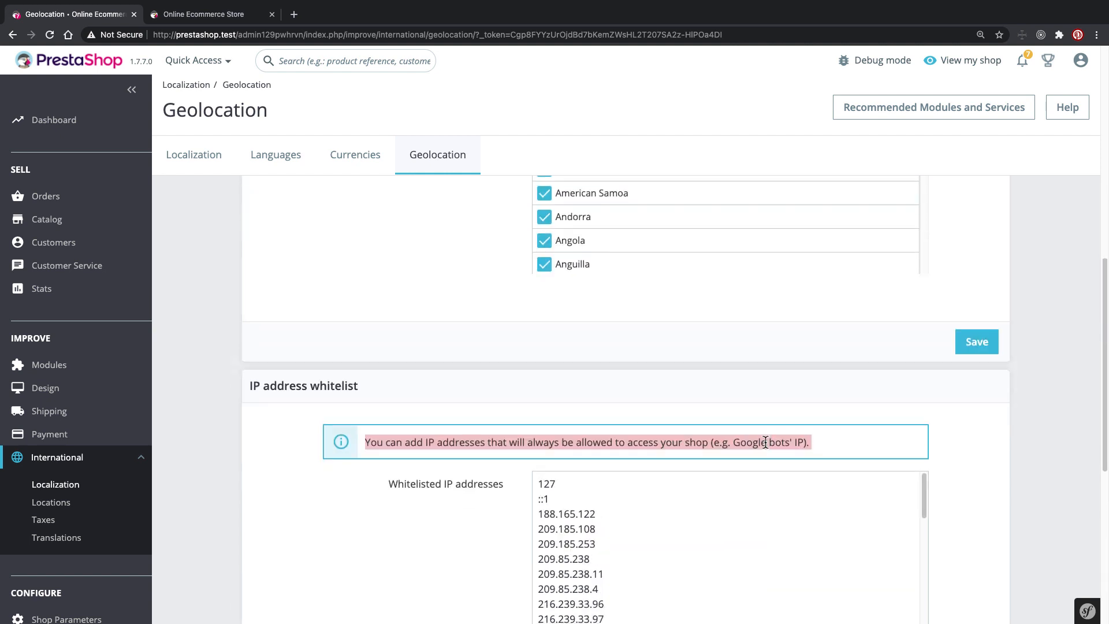
{"action": "scroll", "coordinate": [762, 446], "scroll_direction": "down", "scroll_amount": 4}
{"action": "left_click_drag", "start_coordinate": [925, 401], "coordinate": [926, 611]}
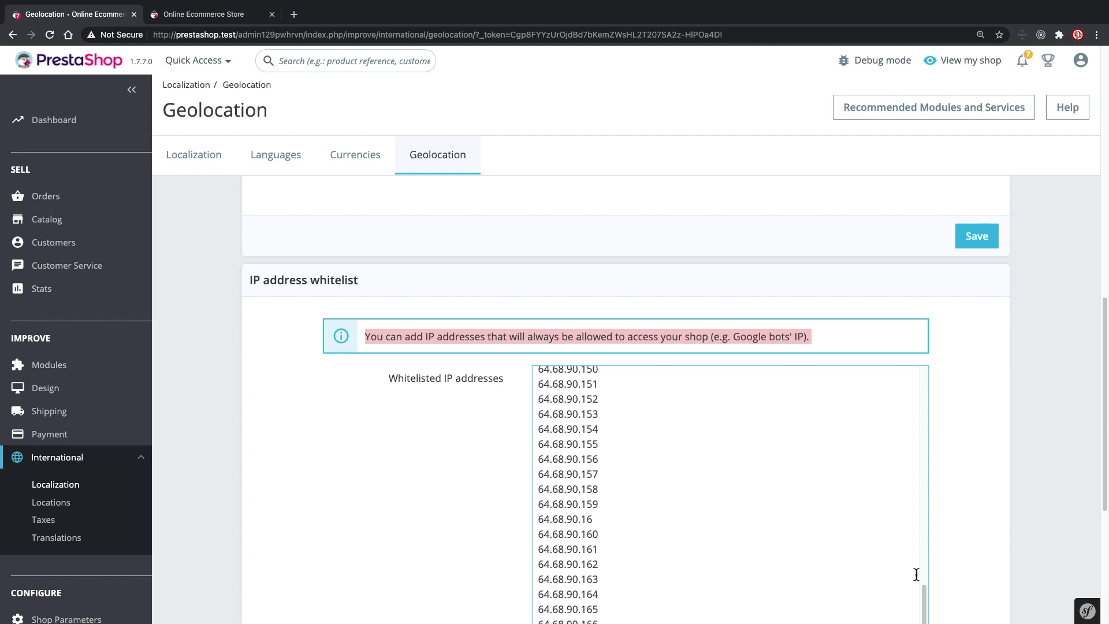
{"action": "scroll", "coordinate": [954, 569], "scroll_direction": "down", "scroll_amount": 3}
{"action": "scroll", "coordinate": [948, 540], "scroll_direction": "down", "scroll_amount": 1}
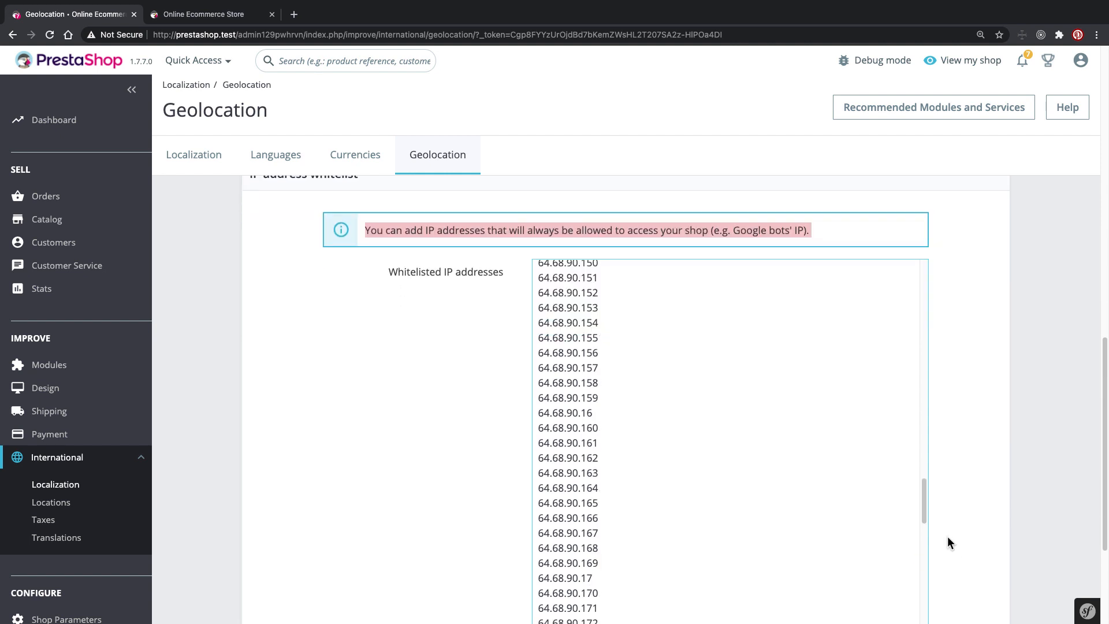
{"action": "scroll", "coordinate": [947, 537], "scroll_direction": "up", "scroll_amount": 3}
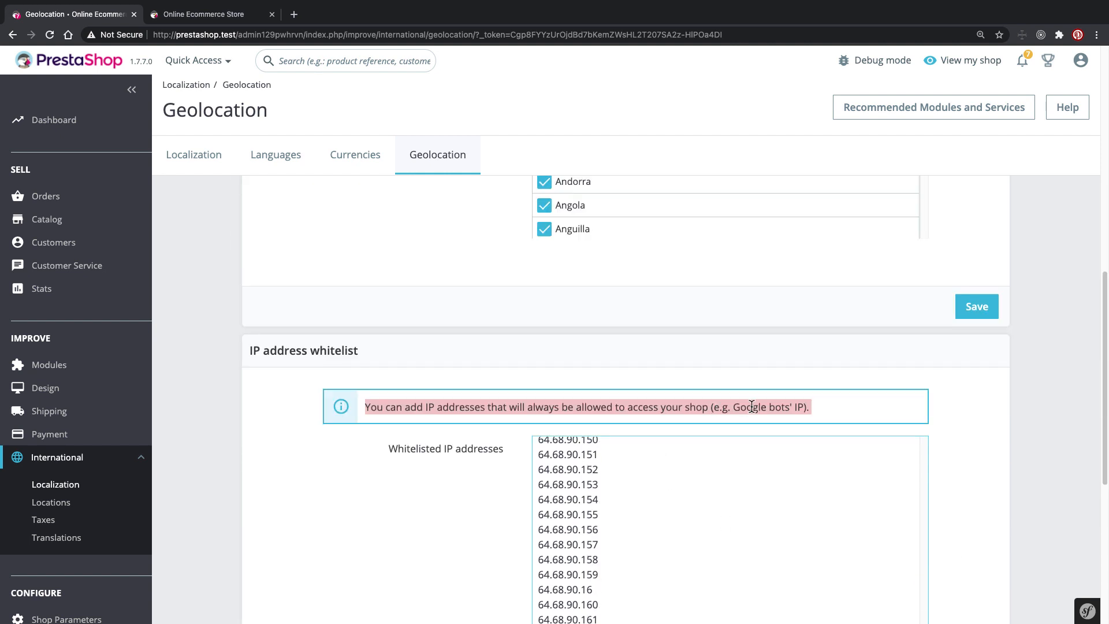
{"action": "left_click_drag", "start_coordinate": [732, 407], "coordinate": [798, 412]}
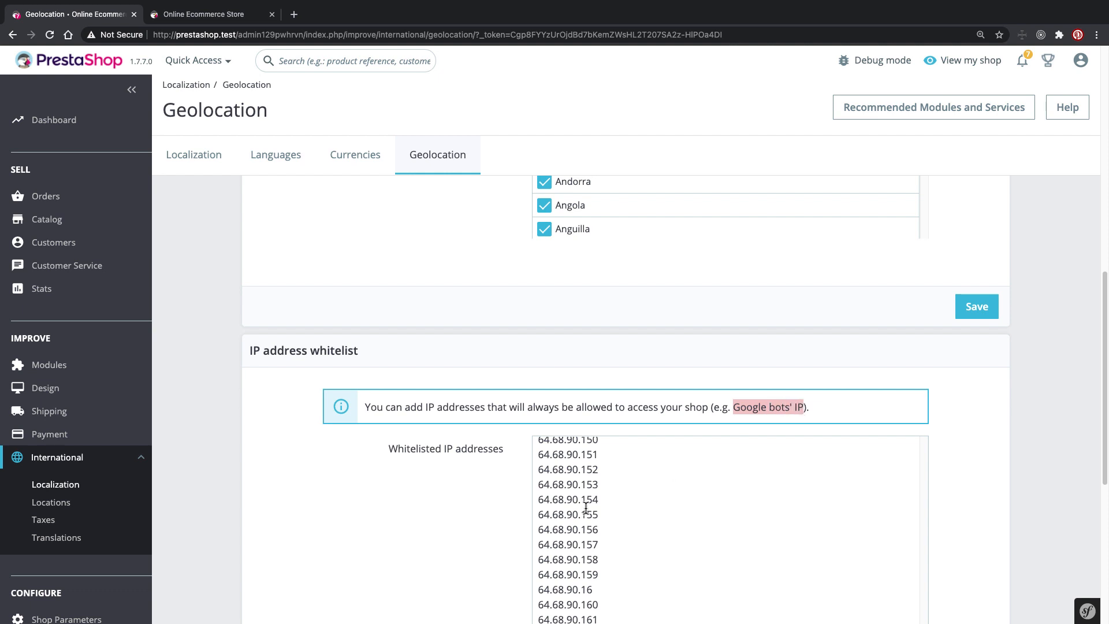
{"action": "scroll", "coordinate": [586, 508], "scroll_direction": "down", "scroll_amount": 7}
{"action": "scroll", "coordinate": [586, 508], "scroll_direction": "down", "scroll_amount": 20}
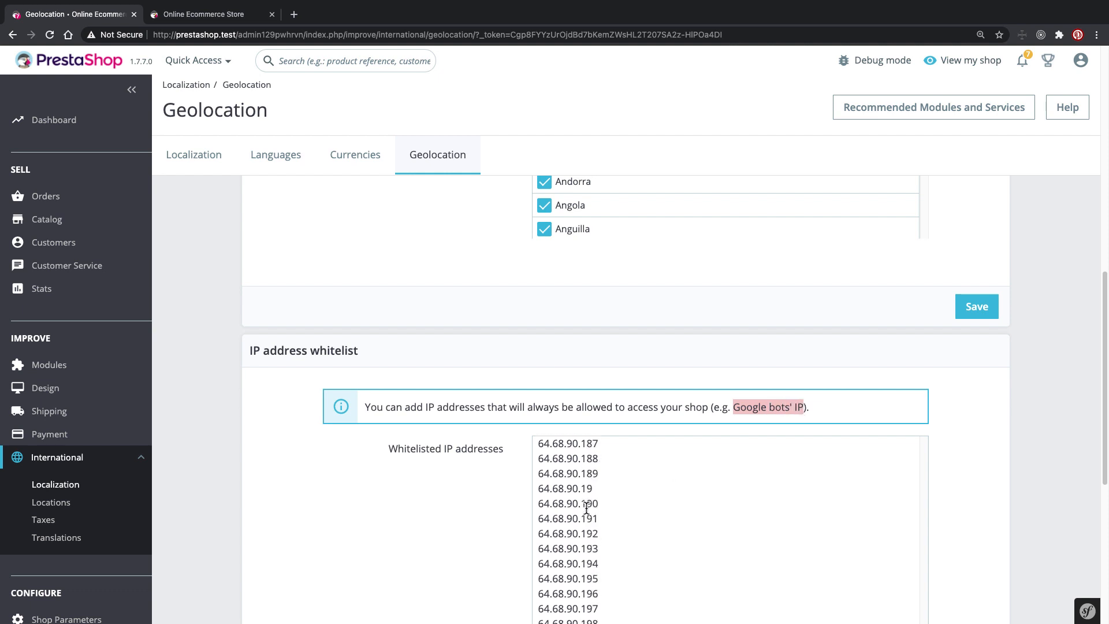
{"action": "scroll", "coordinate": [411, 503], "scroll_direction": "down", "scroll_amount": 5}
{"action": "scroll", "coordinate": [410, 503], "scroll_direction": "down", "scroll_amount": 2}
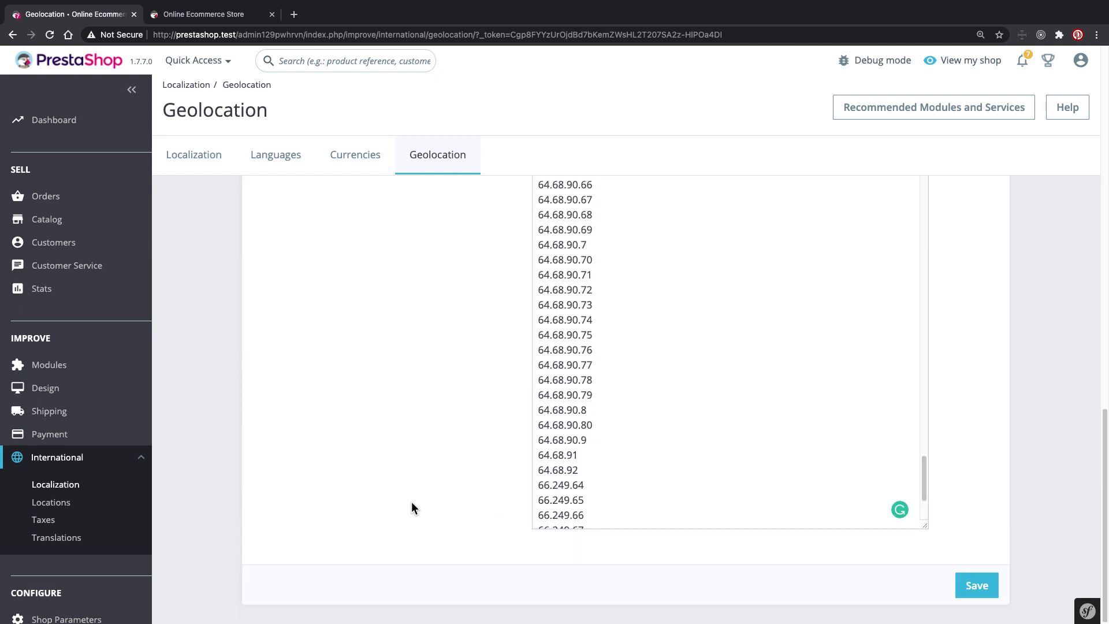
{"action": "scroll", "coordinate": [644, 485], "scroll_direction": "down", "scroll_amount": 3}
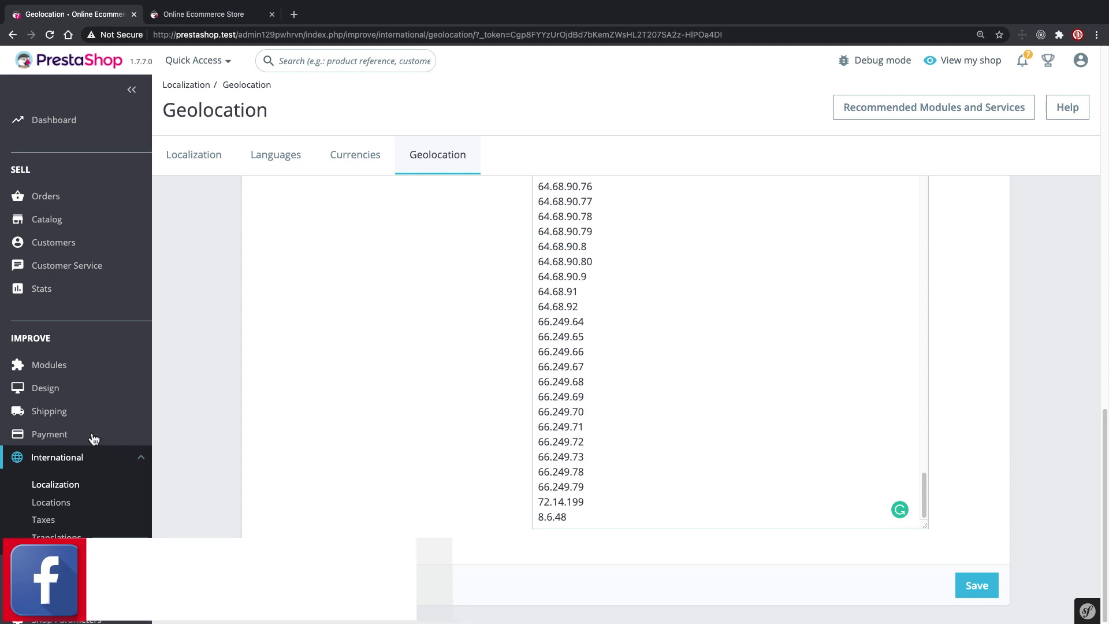
Open the store's location zones and disable every enabled zone except Asia in bulk.
{"action": "left_click", "coordinate": [50, 503]}
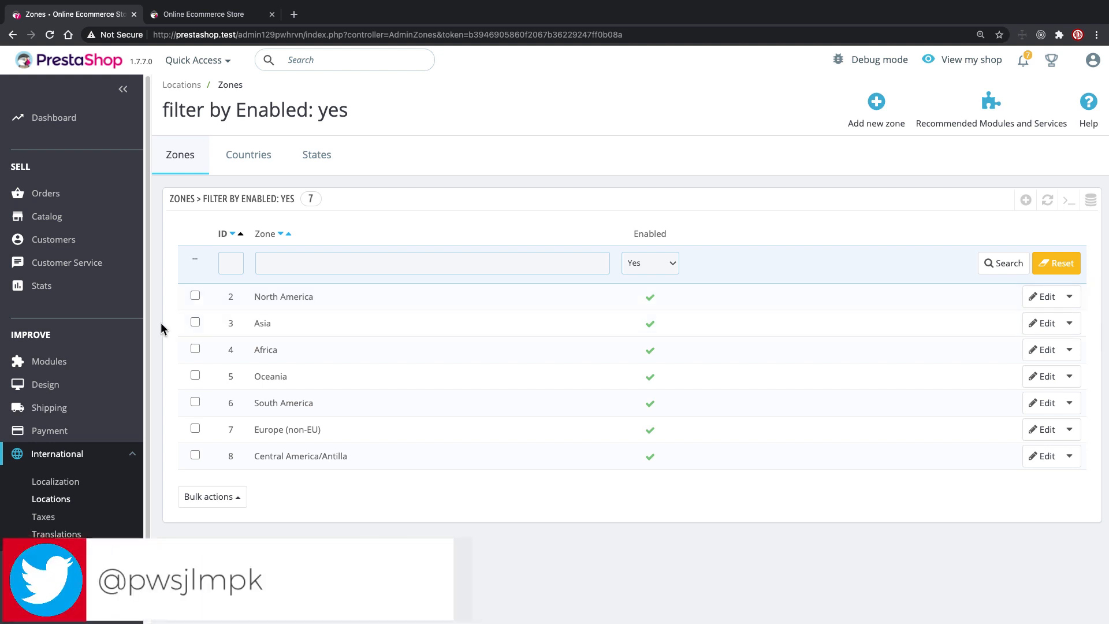
{"action": "left_click", "coordinate": [196, 297]}
{"action": "left_click", "coordinate": [195, 349]}
{"action": "left_click", "coordinate": [196, 375]}
{"action": "left_click", "coordinate": [196, 402]}
{"action": "left_click", "coordinate": [196, 431]}
{"action": "left_click", "coordinate": [195, 456]}
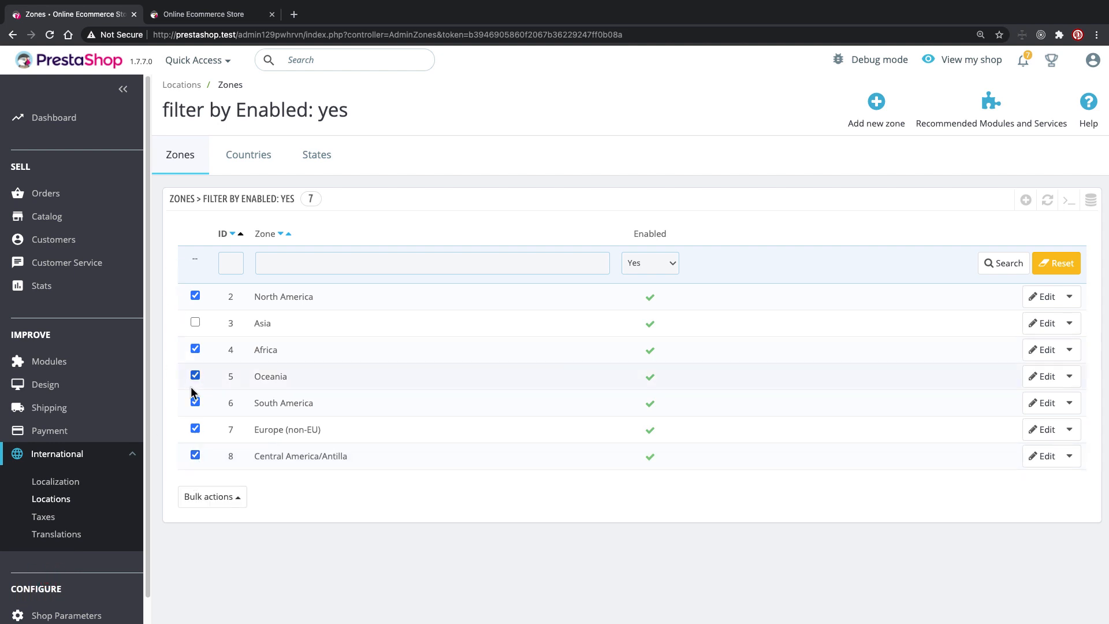
{"action": "left_click", "coordinate": [228, 500]}
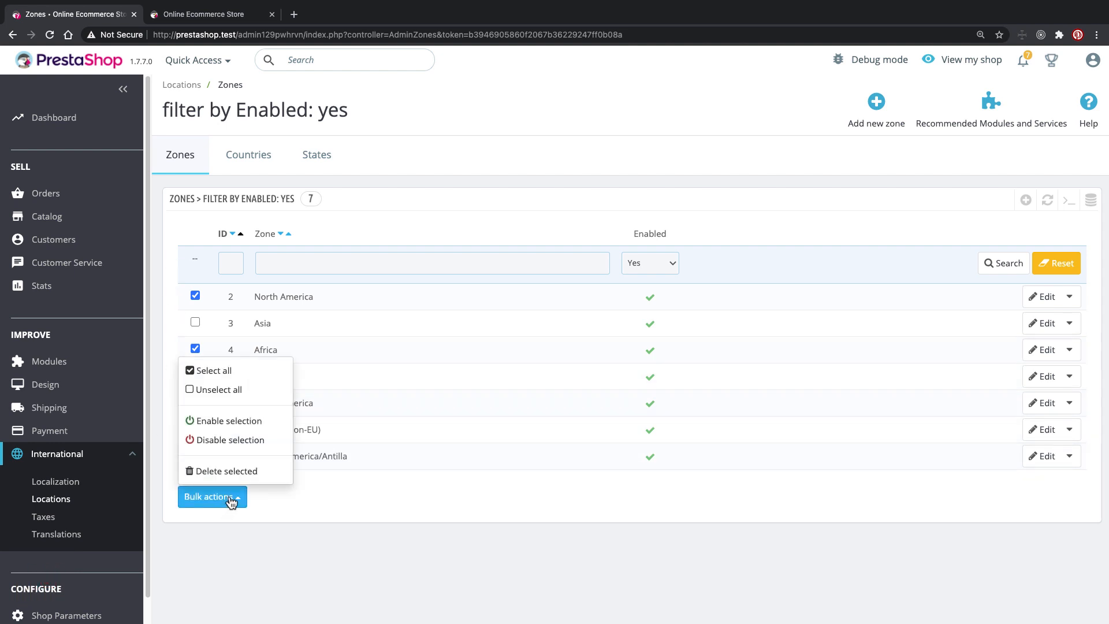
{"action": "left_click", "coordinate": [226, 439]}
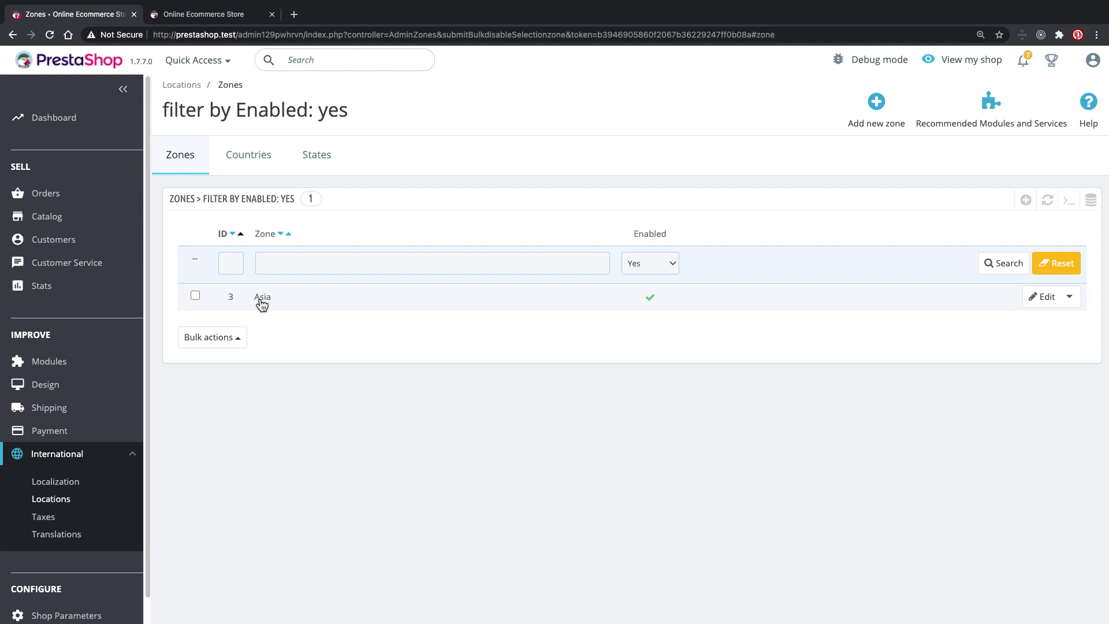
Filter the zones to those not enabled, and clear the filter to list all zones again.
{"action": "left_click", "coordinate": [660, 260]}
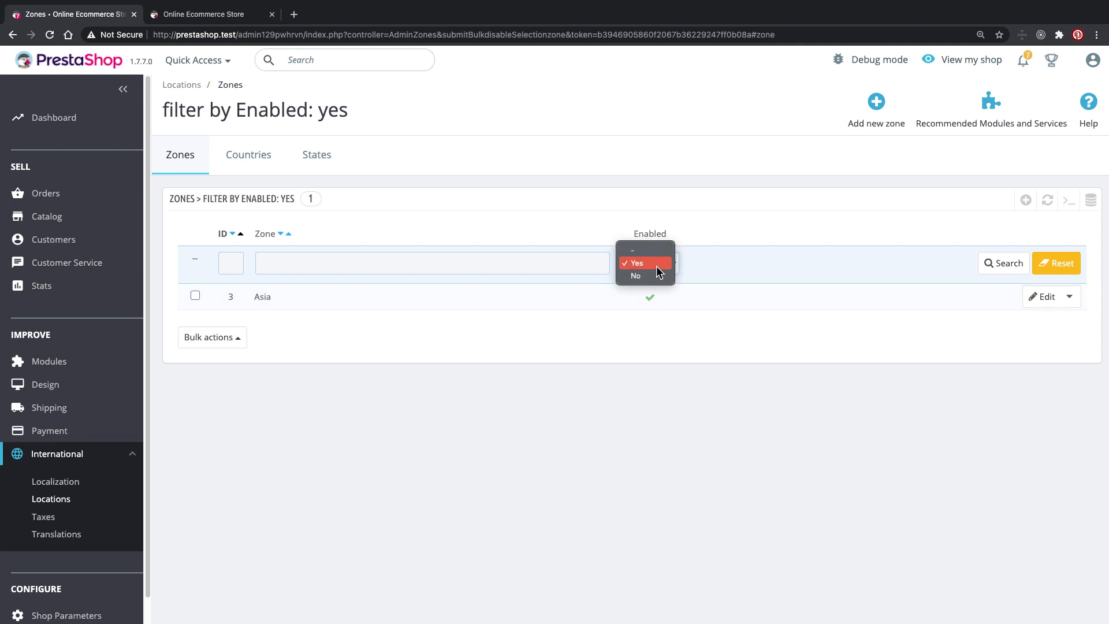
{"action": "left_click", "coordinate": [653, 273]}
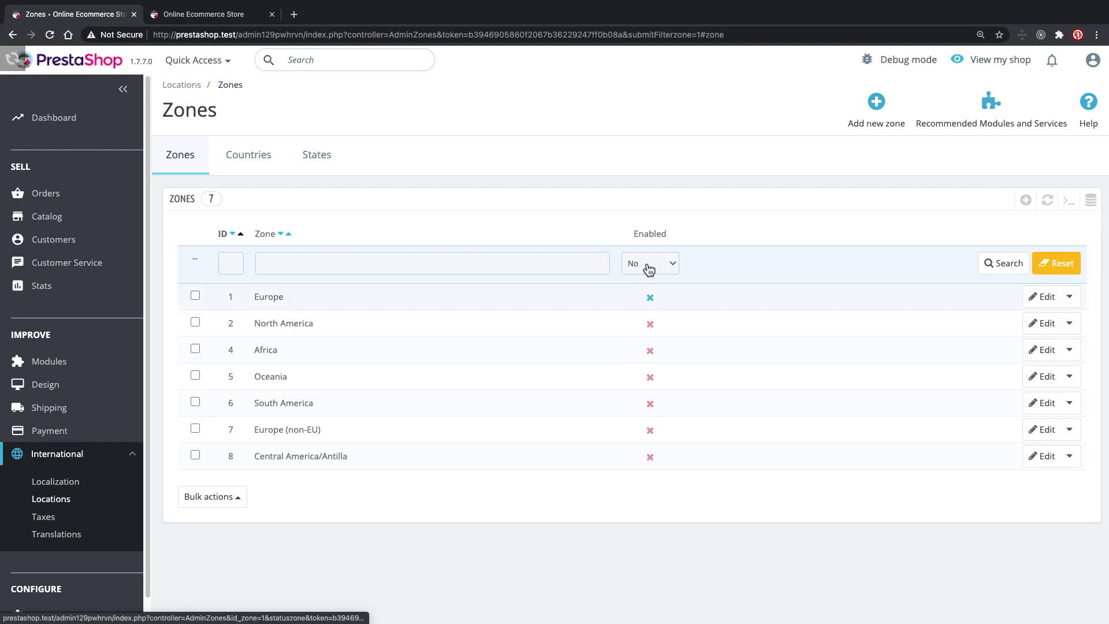
{"action": "left_click", "coordinate": [648, 263]}
{"action": "left_click", "coordinate": [651, 240]}
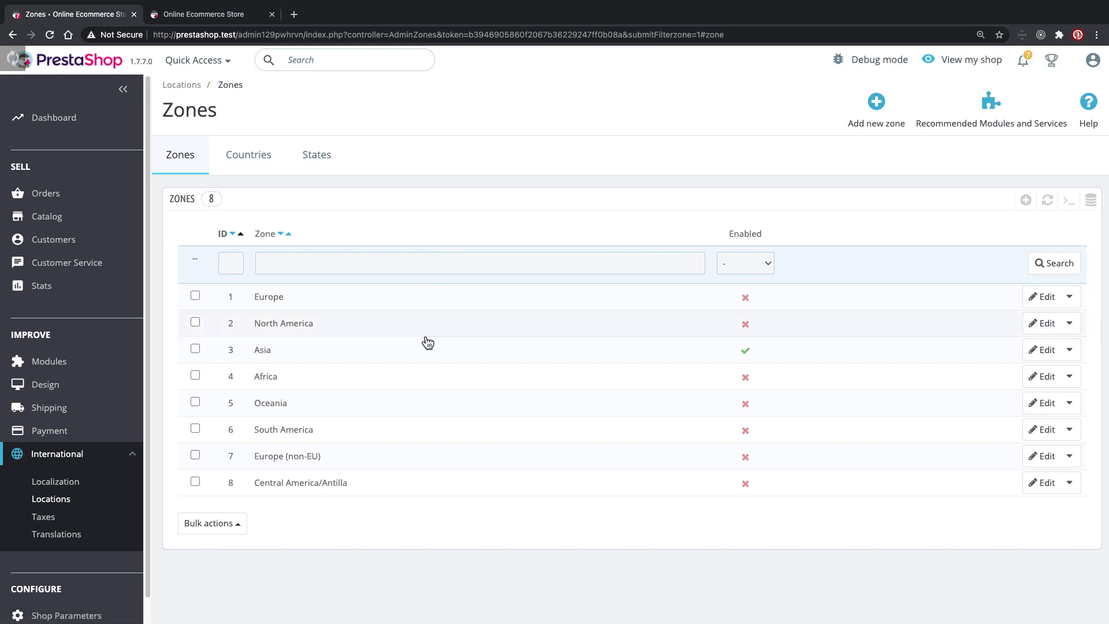
{"action": "left_click", "coordinate": [758, 269]}
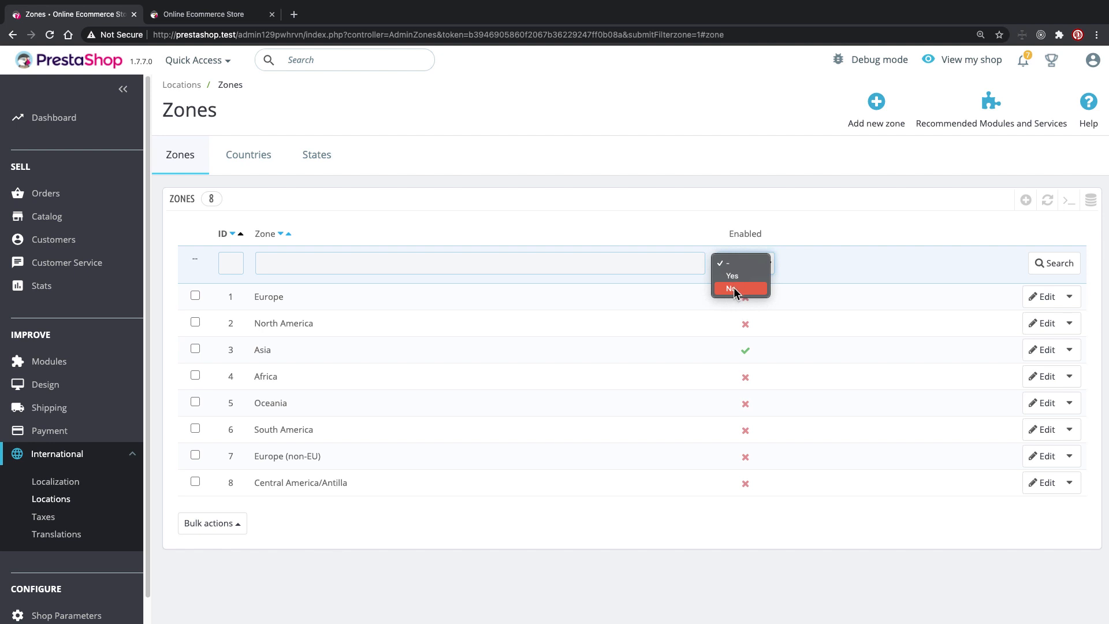
{"action": "left_click", "coordinate": [649, 209]}
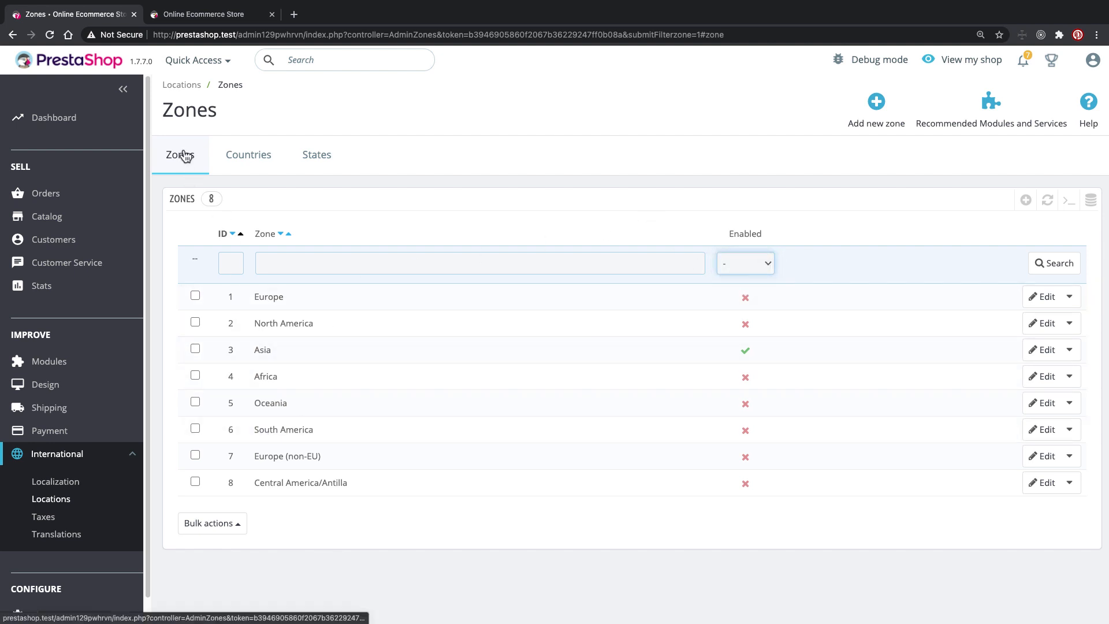
View the store's countries, and filter the list of states to those in India.
{"action": "left_click", "coordinate": [262, 153]}
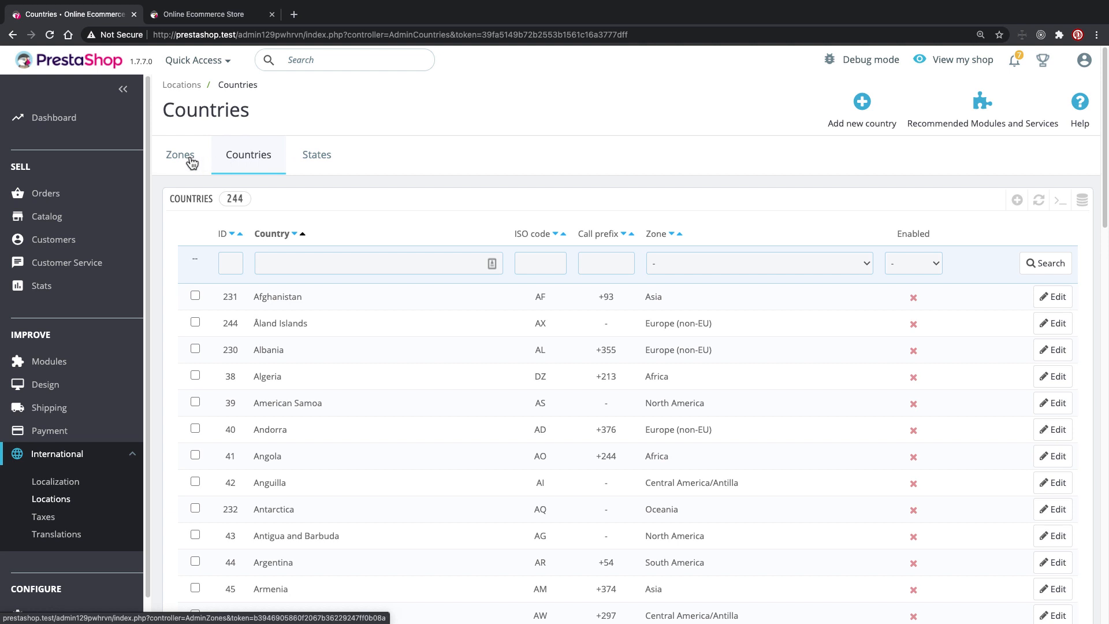
{"action": "left_click", "coordinate": [343, 264]}
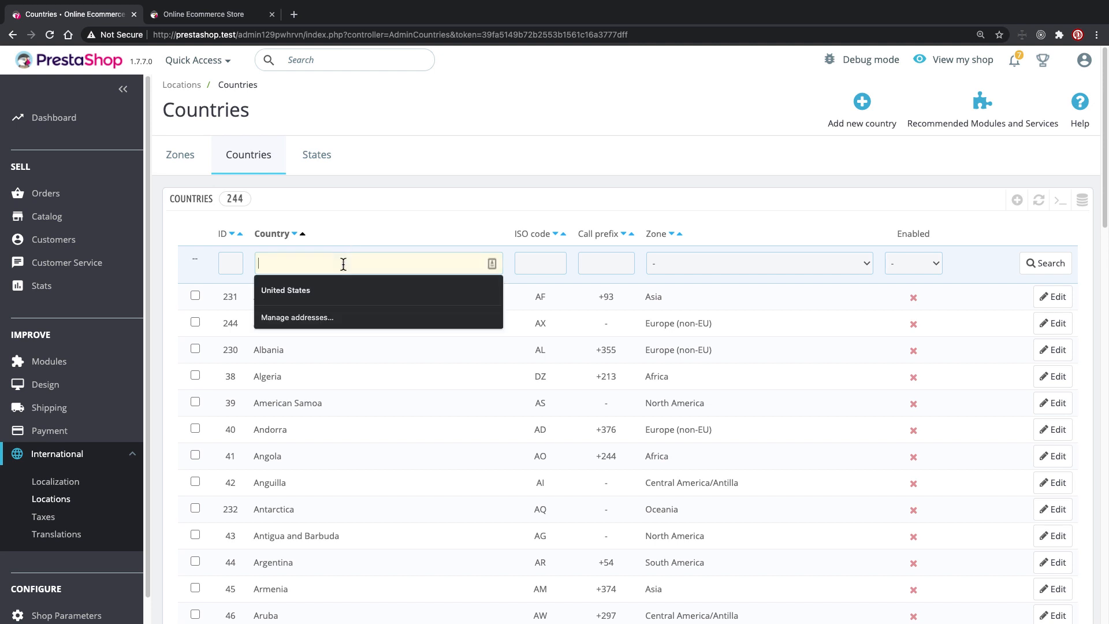
{"action": "left_click", "coordinate": [317, 164]}
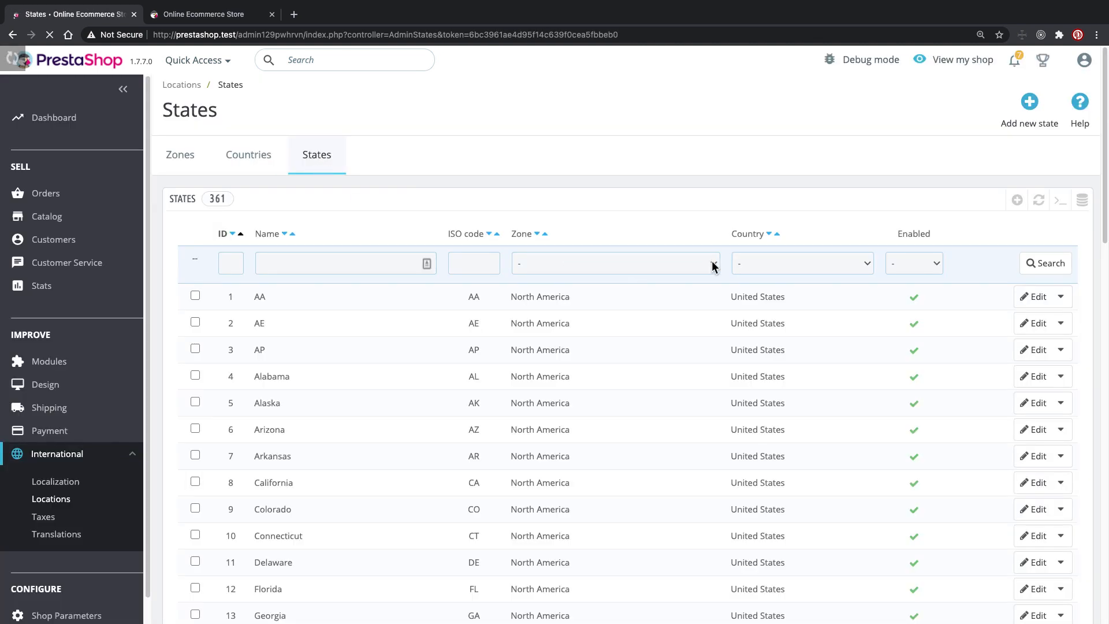
{"action": "left_click", "coordinate": [780, 261]}
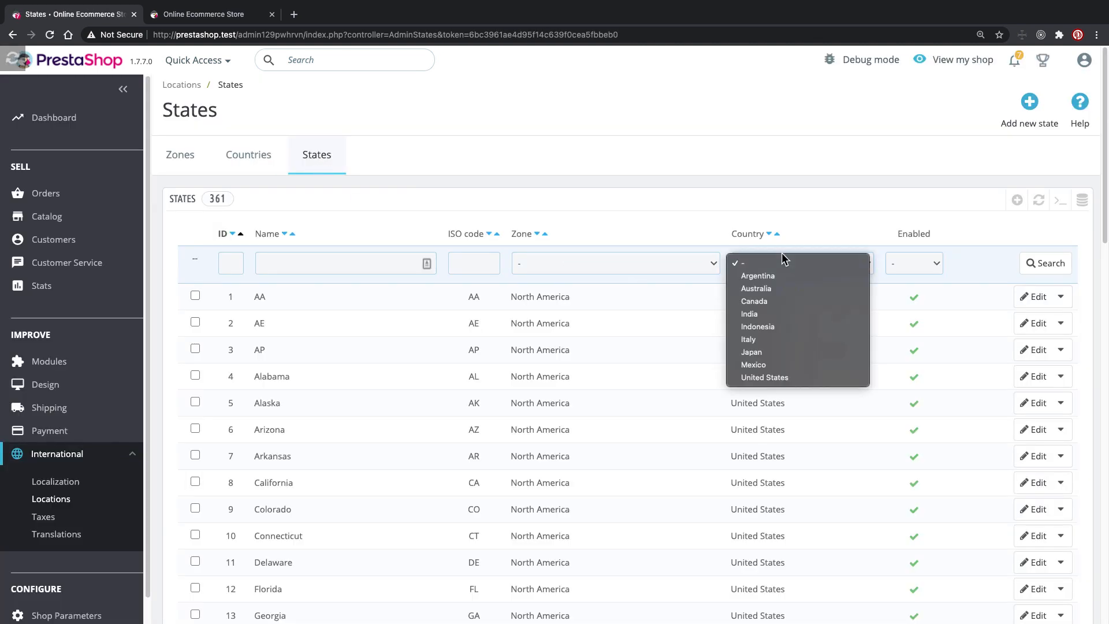
{"action": "left_click", "coordinate": [781, 315]}
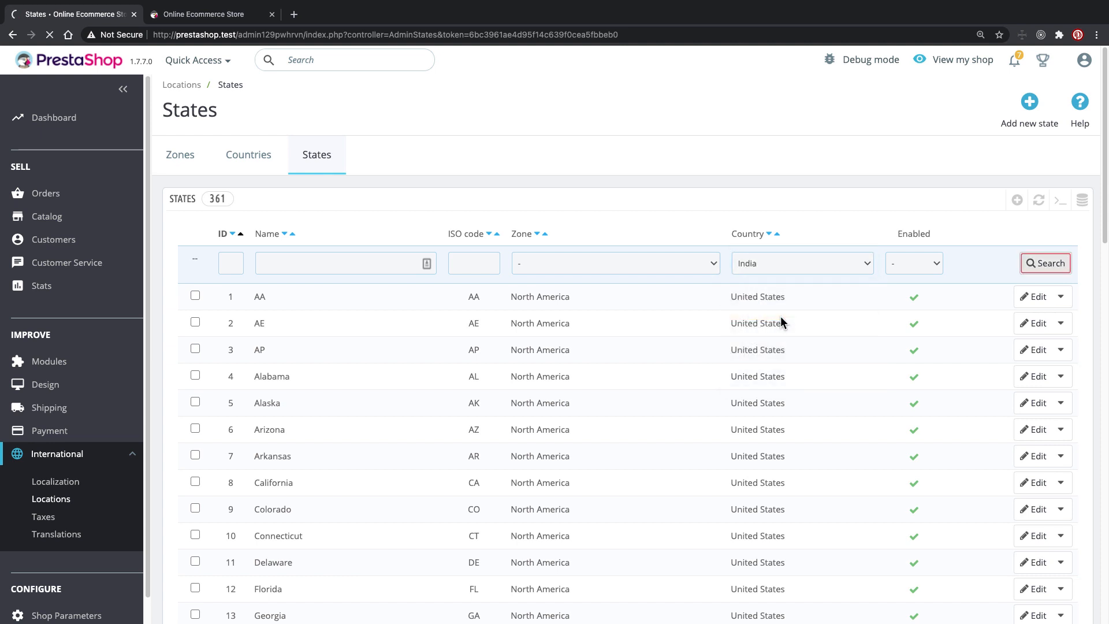
{"action": "left_click", "coordinate": [1031, 265]}
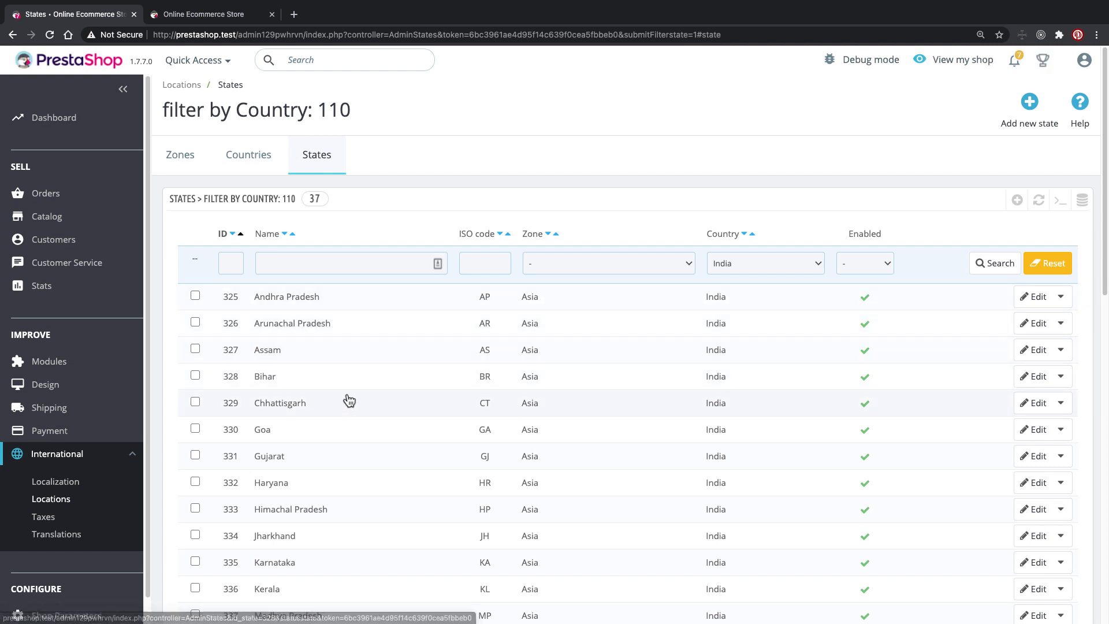
{"action": "scroll", "coordinate": [359, 414], "scroll_direction": "down", "scroll_amount": 1}
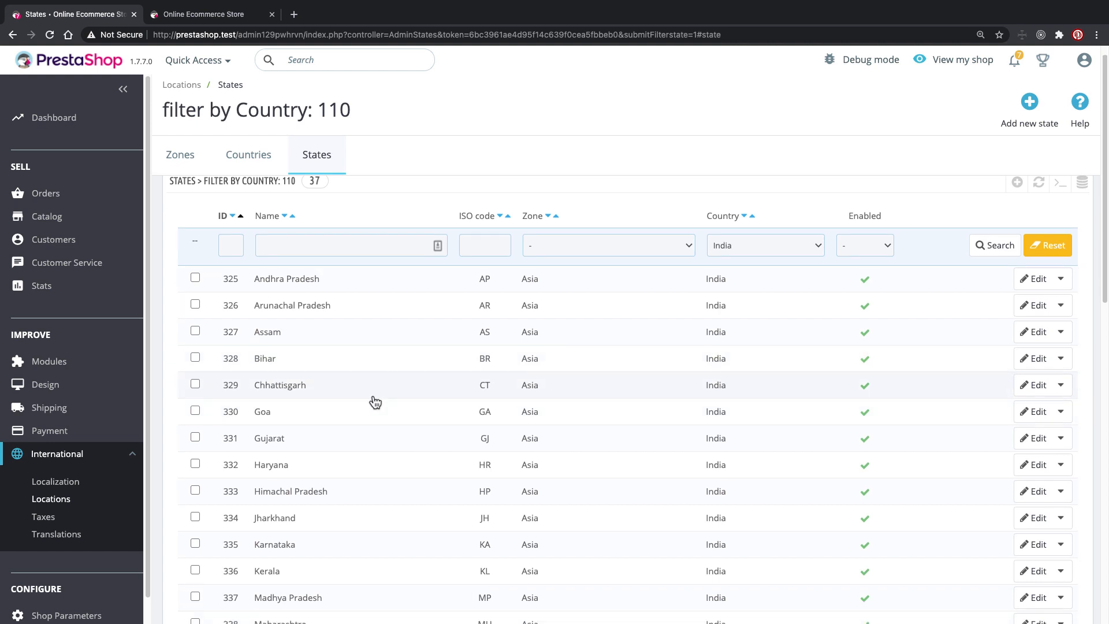
{"action": "left_click", "coordinate": [782, 240]}
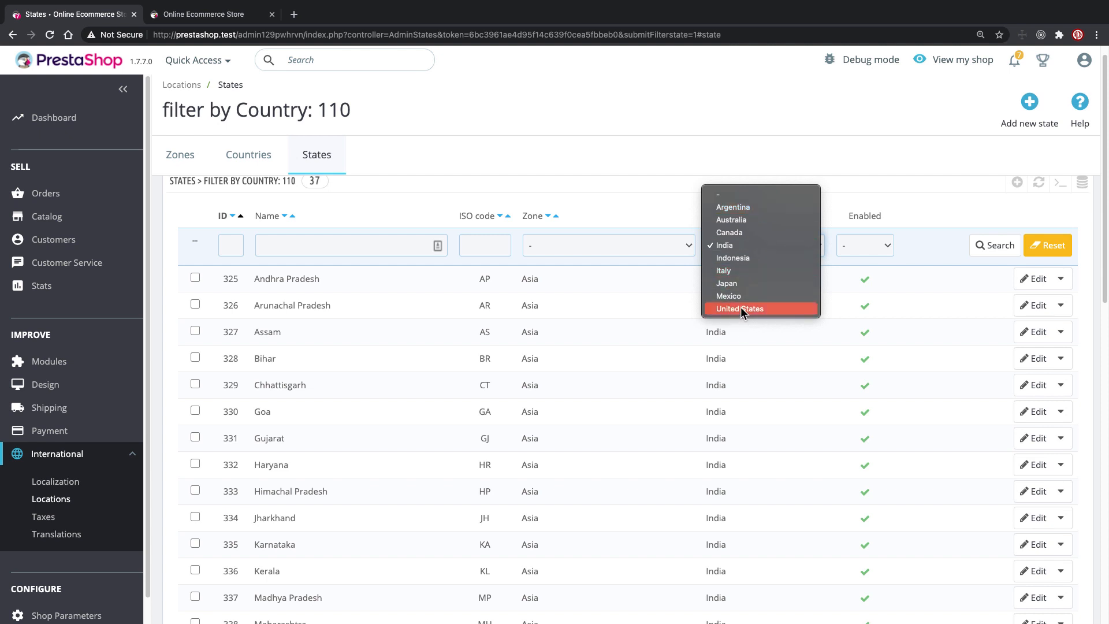
{"action": "left_click", "coordinate": [658, 168]}
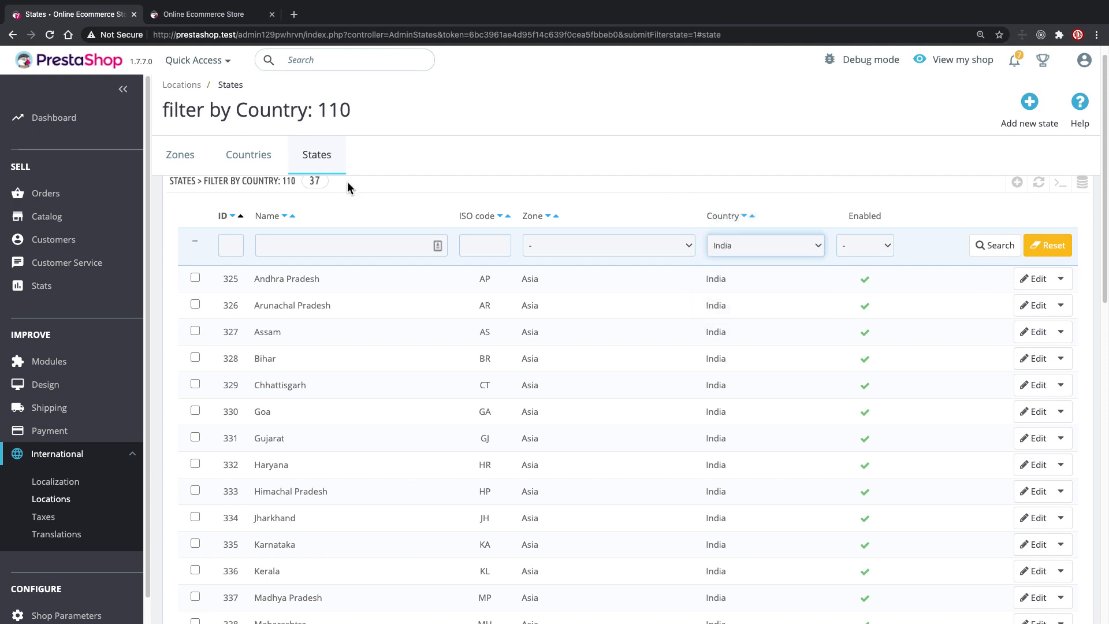
Filter the store's countries to the Asia zone, look through them, and return to the list of zones.
{"action": "left_click", "coordinate": [249, 161]}
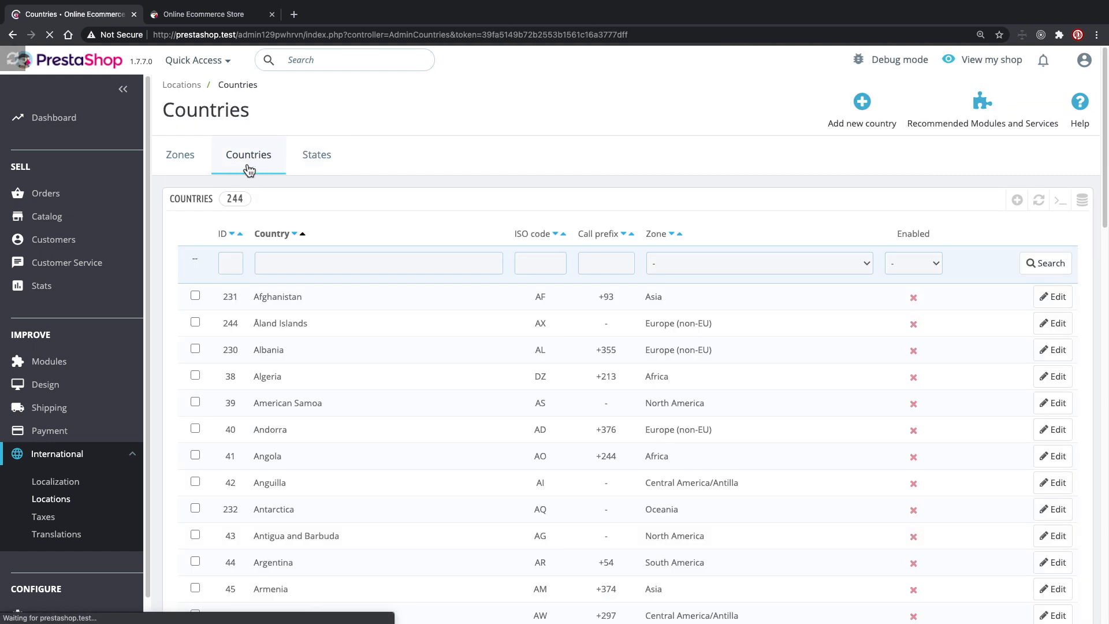
{"action": "left_click", "coordinate": [767, 263]}
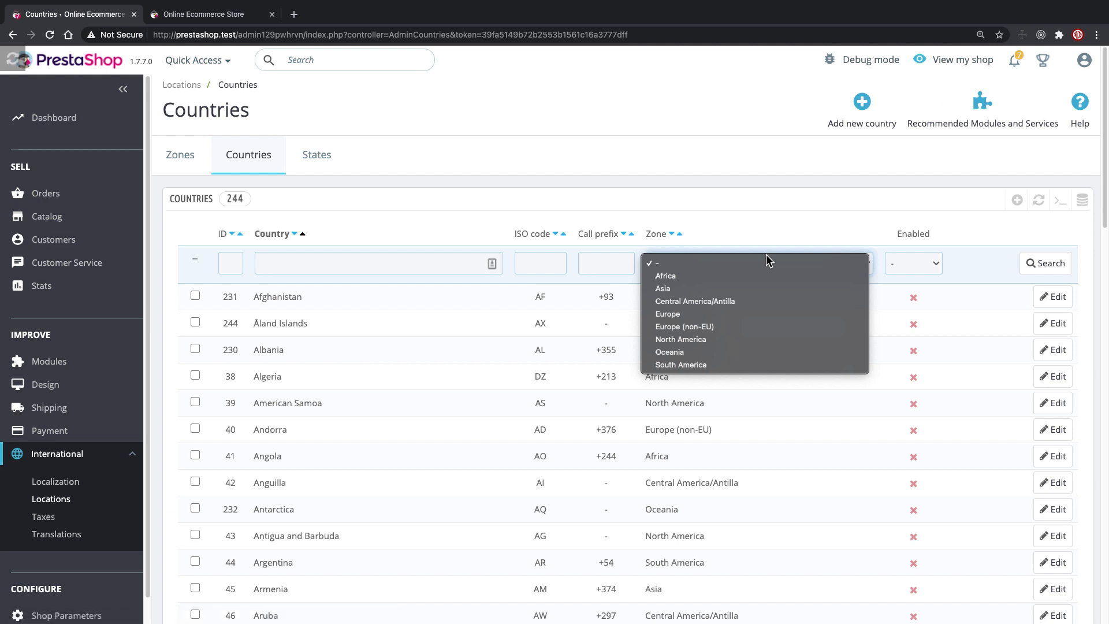
{"action": "left_click", "coordinate": [753, 289]}
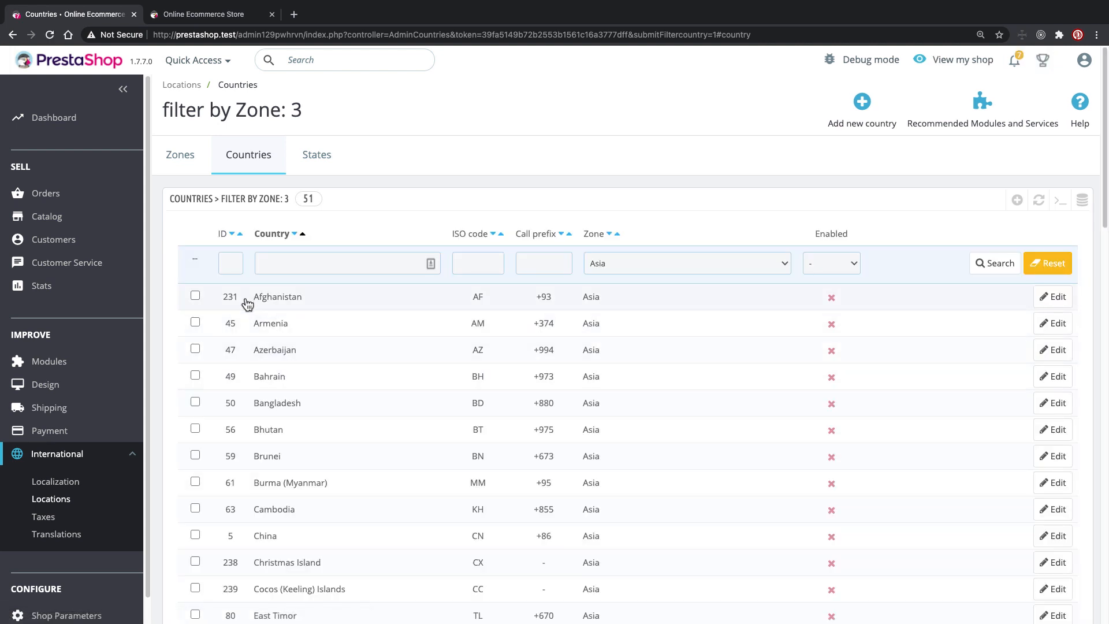
{"action": "scroll", "coordinate": [247, 305], "scroll_direction": "down", "scroll_amount": 2}
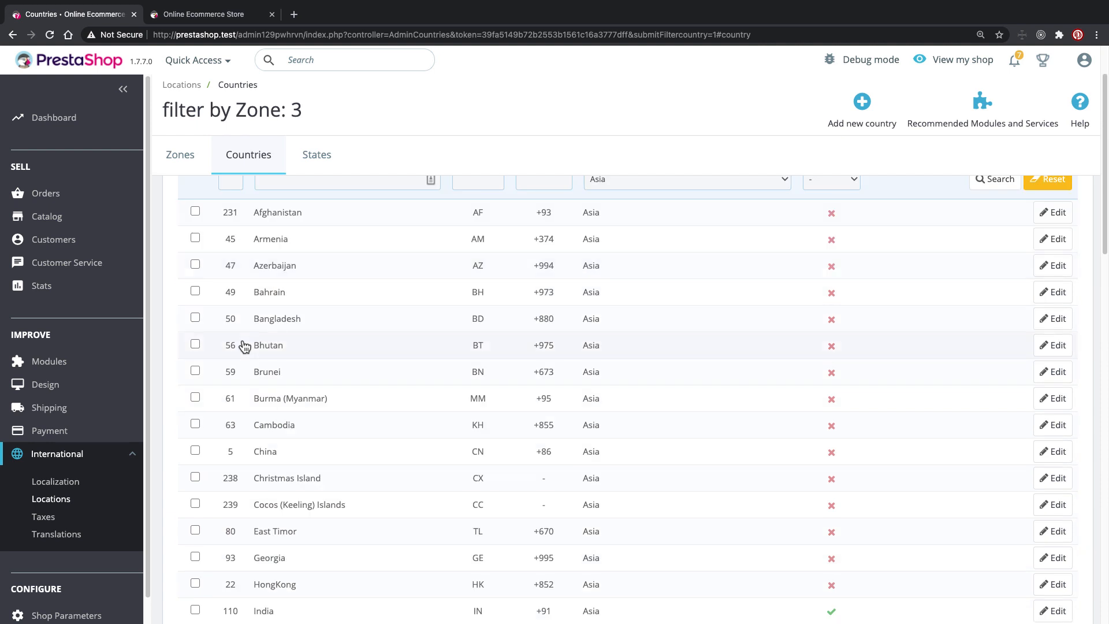
{"action": "scroll", "coordinate": [244, 345], "scroll_direction": "up", "scroll_amount": 2}
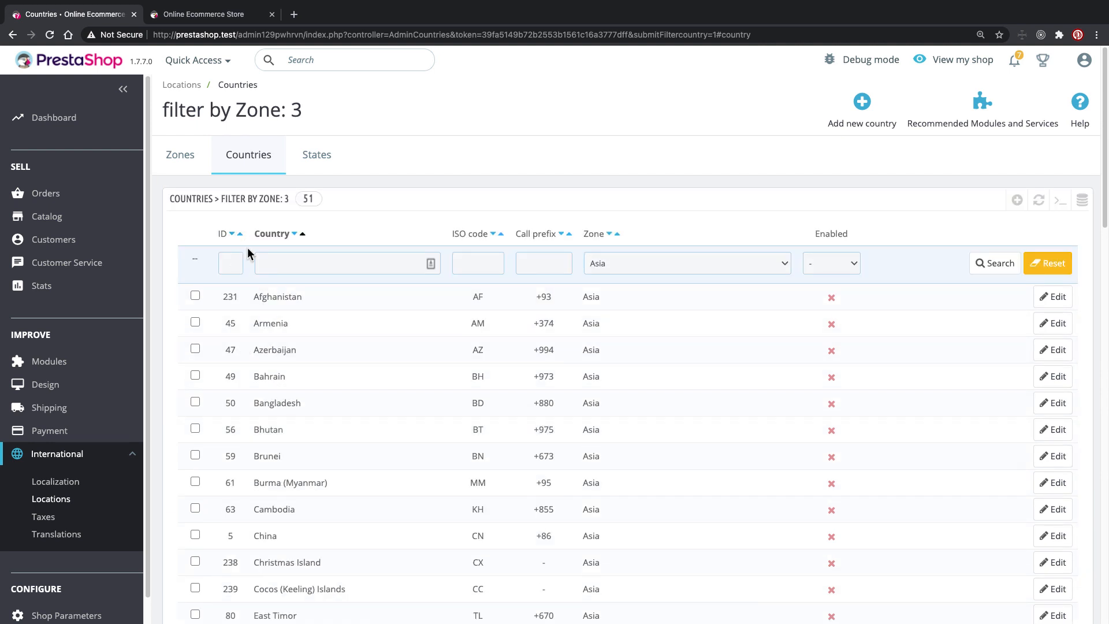
{"action": "left_click", "coordinate": [179, 156]}
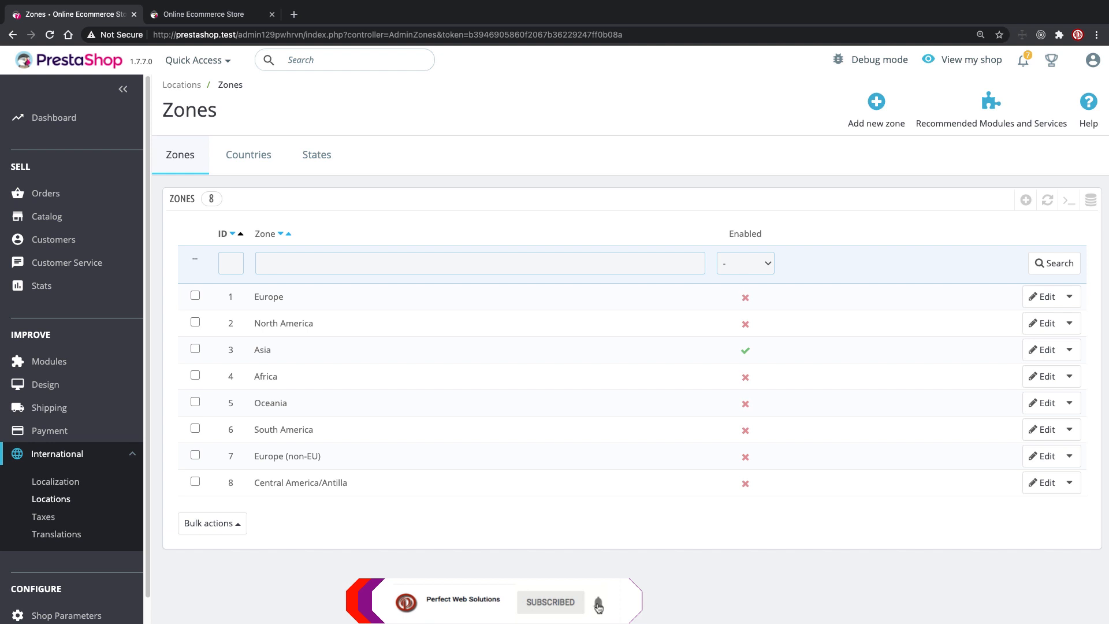
Open the store's taxes and review the tax names and rates down the list and back to its start.
{"action": "left_click", "coordinate": [53, 522]}
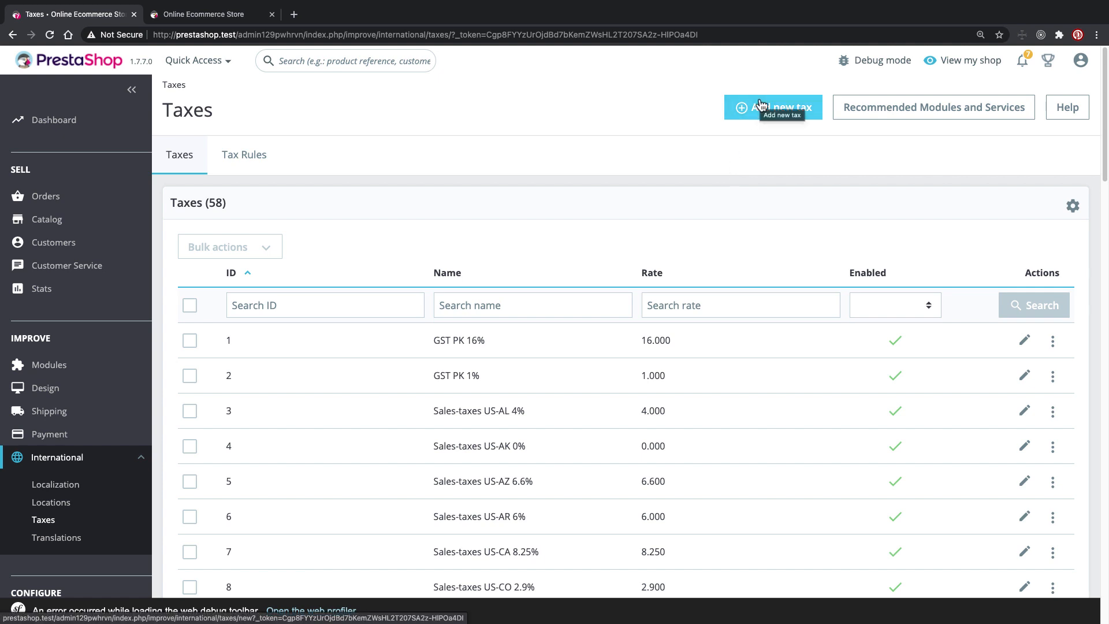
{"action": "scroll", "coordinate": [645, 238], "scroll_direction": "down", "scroll_amount": 1}
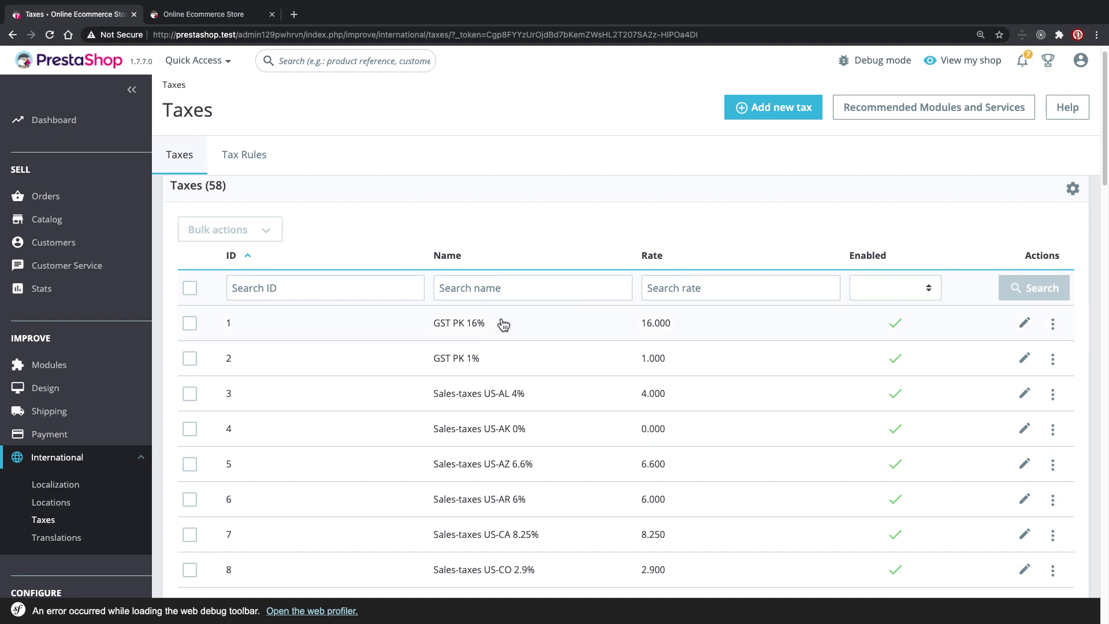
{"action": "scroll", "coordinate": [503, 325], "scroll_direction": "down", "scroll_amount": 5}
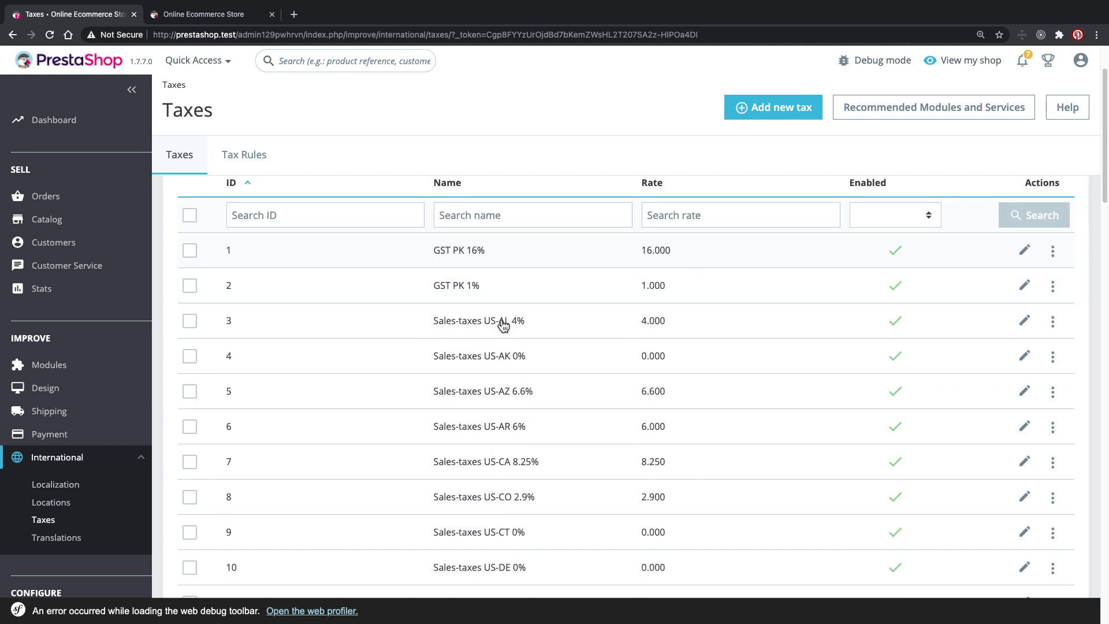
{"action": "scroll", "coordinate": [502, 326], "scroll_direction": "down", "scroll_amount": 16}
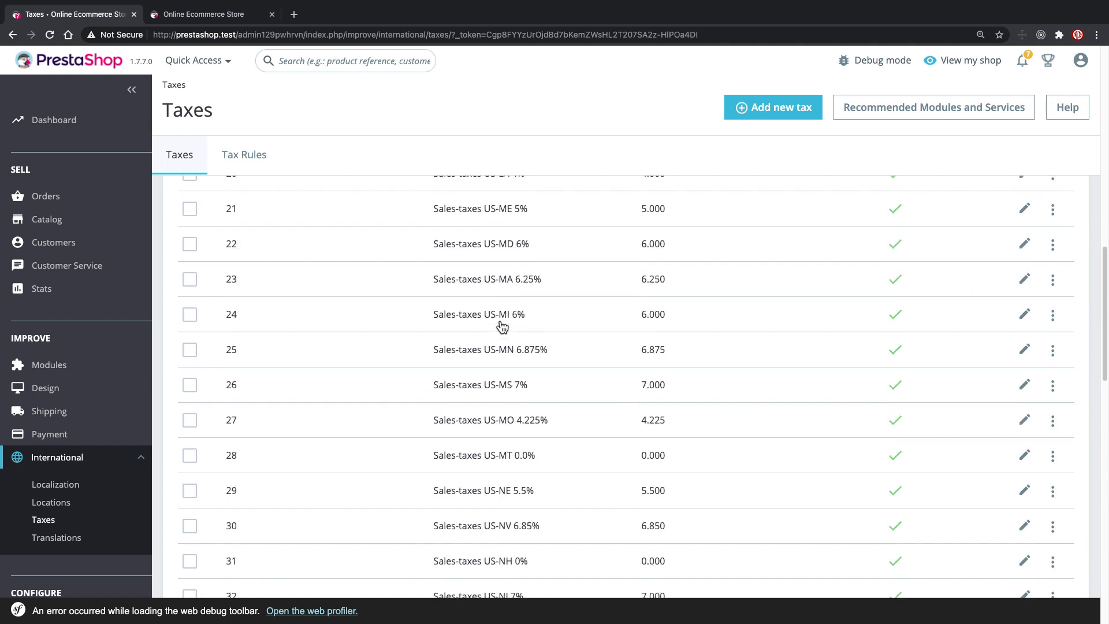
{"action": "scroll", "coordinate": [502, 326], "scroll_direction": "up", "scroll_amount": 3}
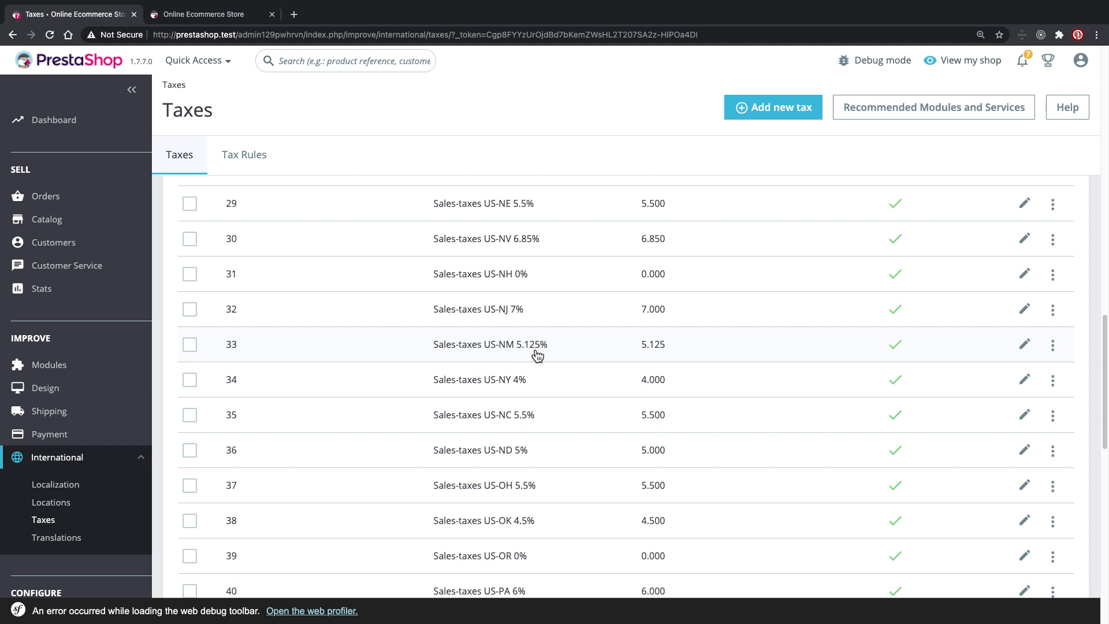
{"action": "scroll", "coordinate": [537, 356], "scroll_direction": "up", "scroll_amount": 15}
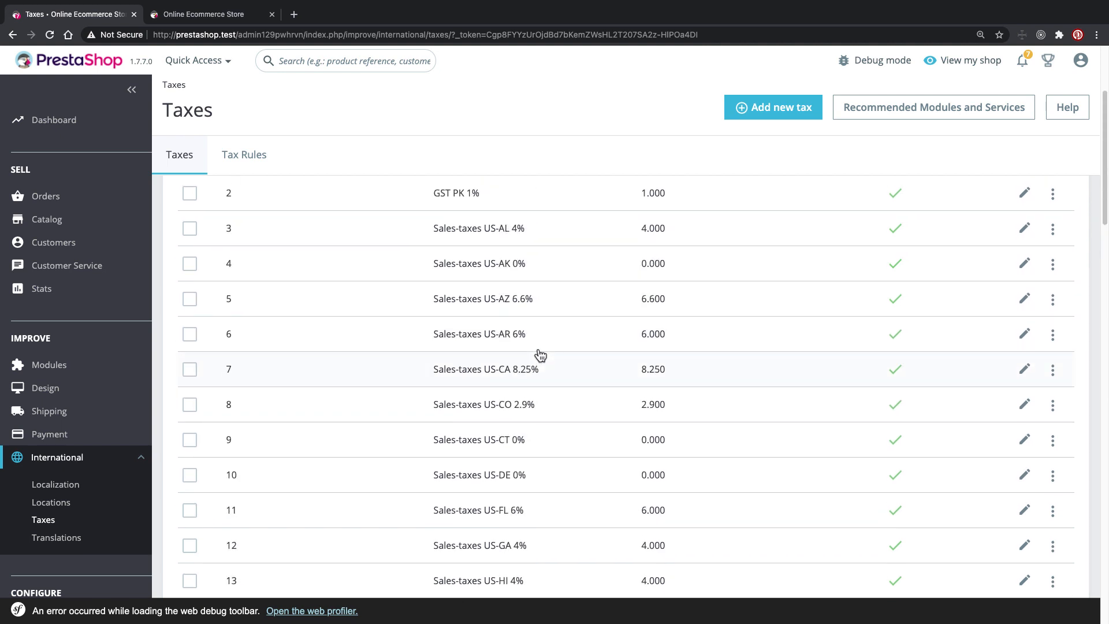
{"action": "scroll", "coordinate": [541, 355], "scroll_direction": "up", "scroll_amount": 3}
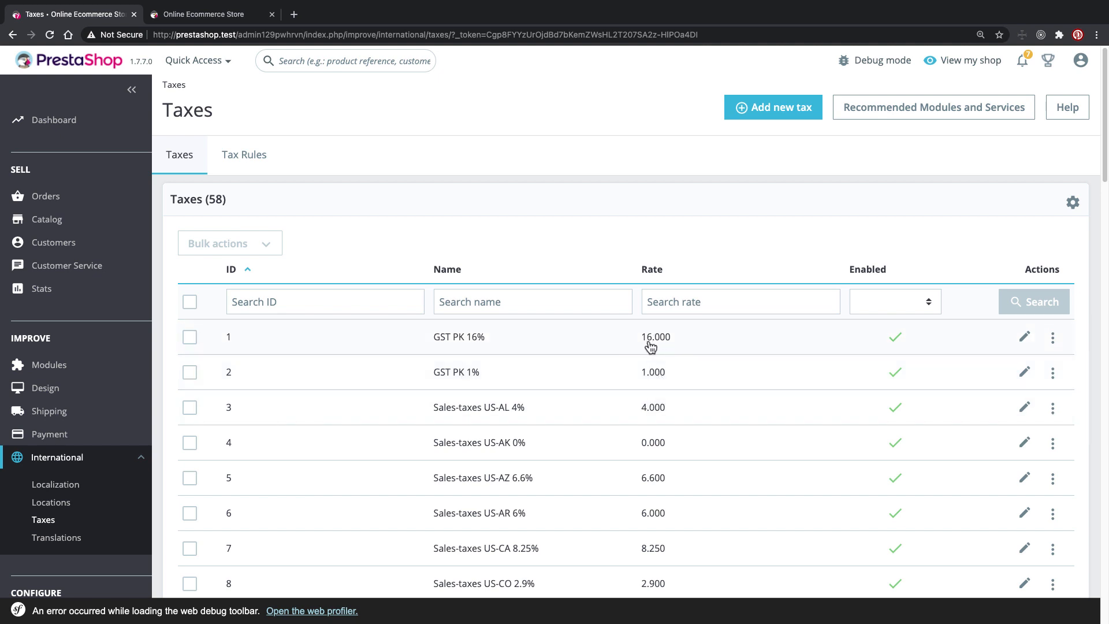
Open the PK Standard Rate (16%) tax rules group and open its Pakistan rule for editing.
{"action": "left_click", "coordinate": [244, 158]}
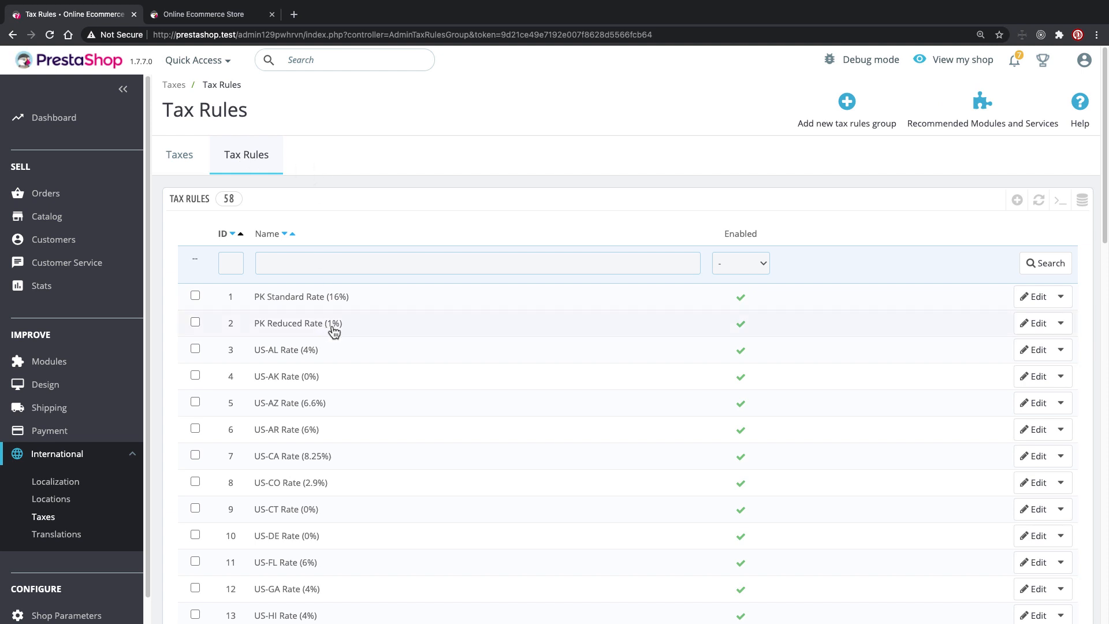
{"action": "left_click", "coordinate": [279, 299]}
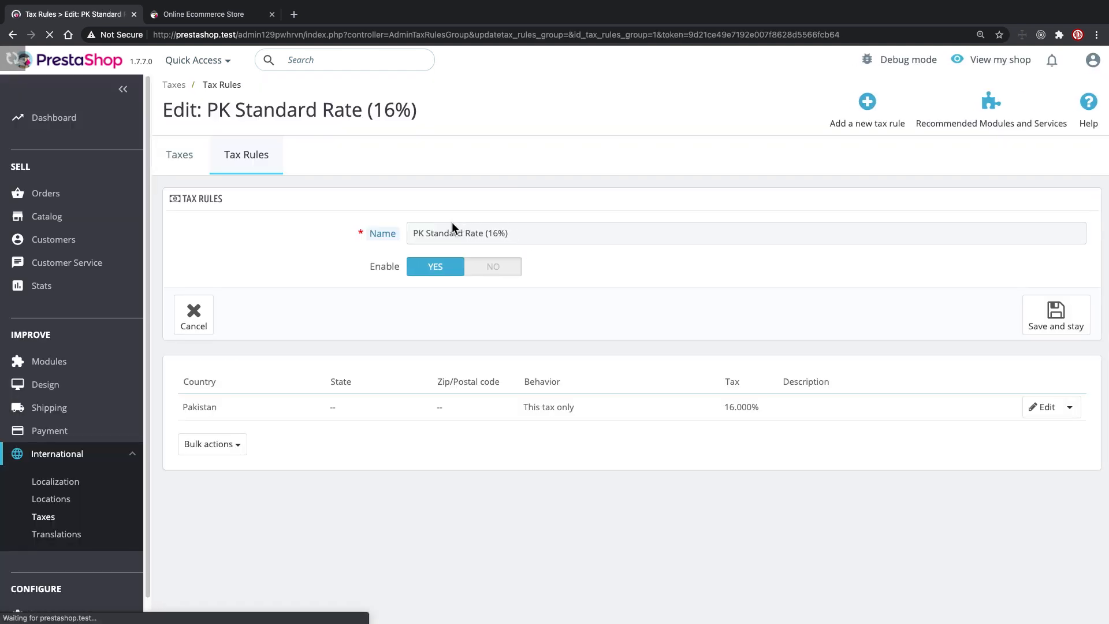
{"action": "triple_click", "coordinate": [507, 235]}
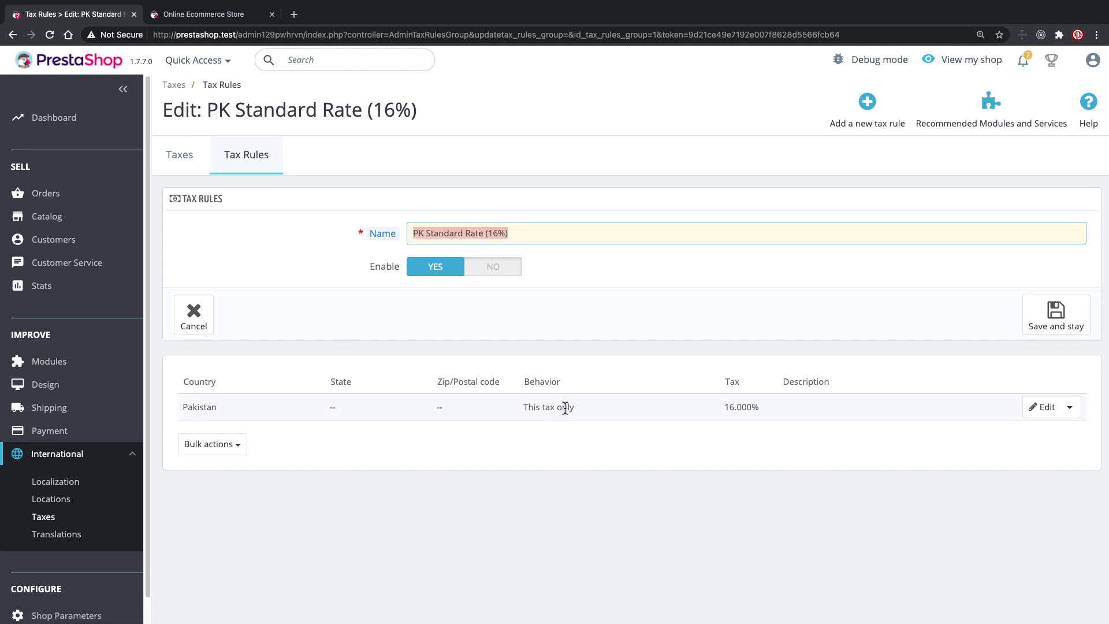
{"action": "left_click", "coordinate": [1042, 408]}
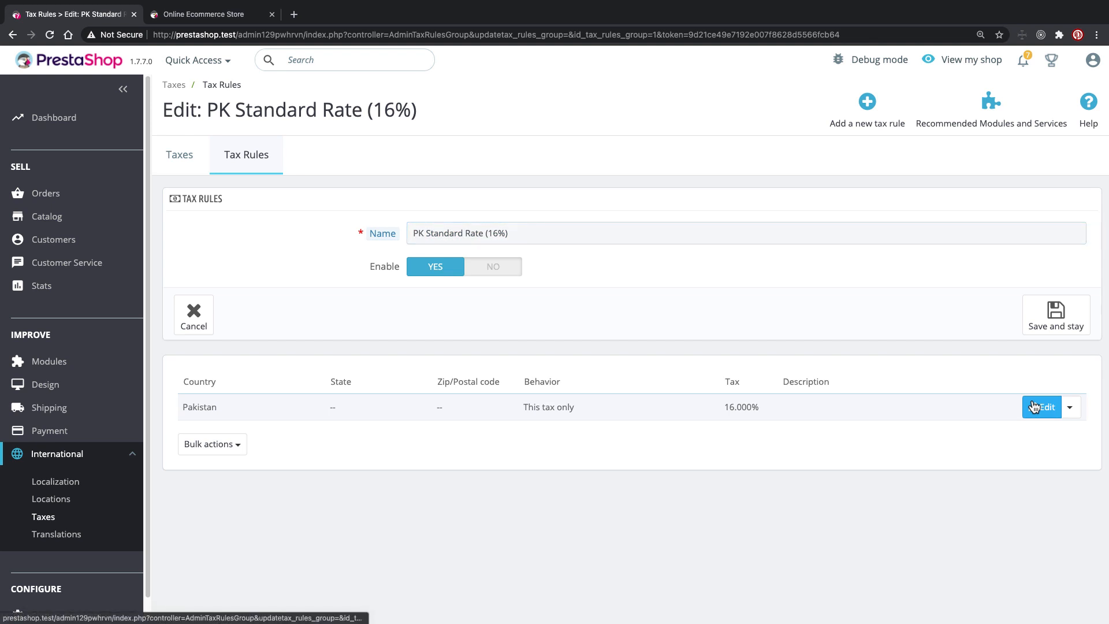
Examine the Pakistan rule's zip/postal code range and available taxes, keeping GST PK 16% selected.
{"action": "scroll", "coordinate": [764, 373], "scroll_direction": "down", "scroll_amount": 2}
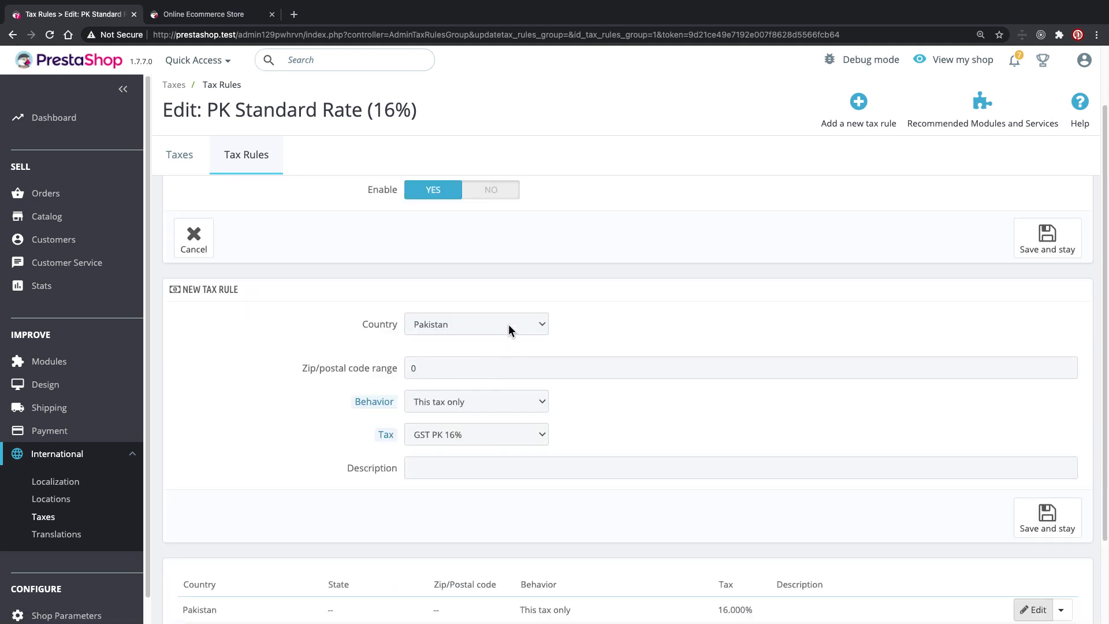
{"action": "left_click", "coordinate": [436, 374]}
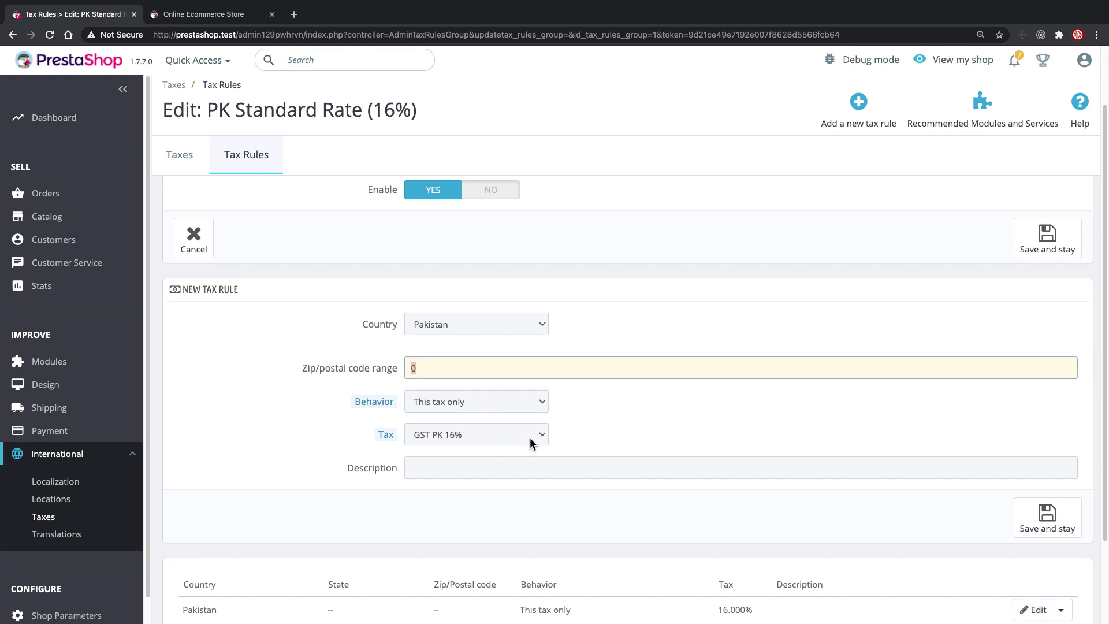
{"action": "scroll", "coordinate": [529, 445], "scroll_direction": "down", "scroll_amount": 2}
{"action": "left_click", "coordinate": [508, 331]}
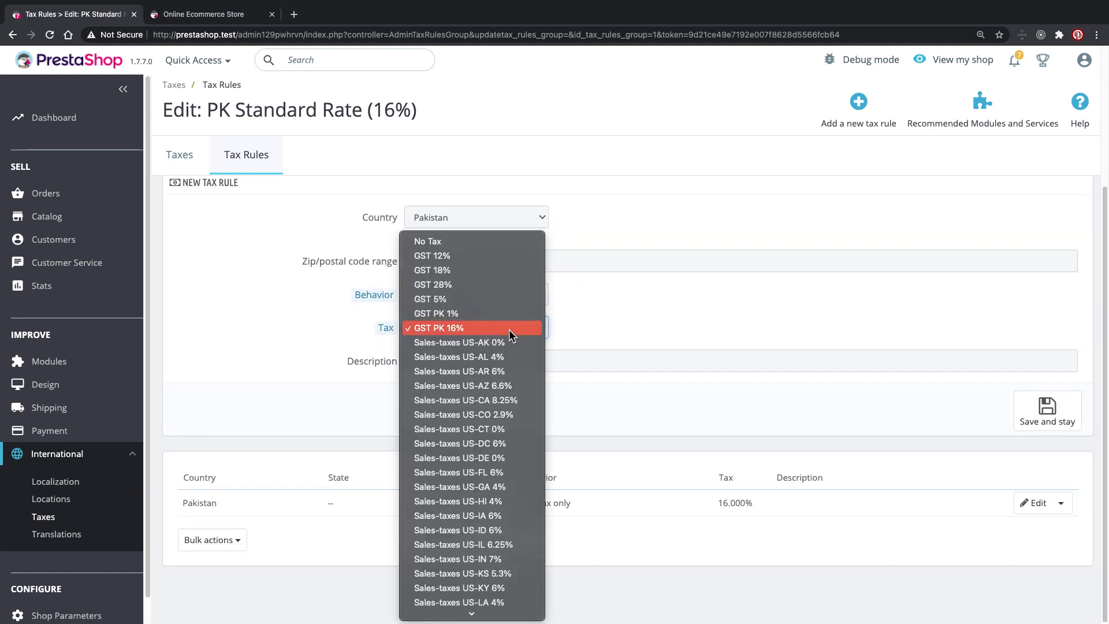
{"action": "left_click", "coordinate": [508, 329]}
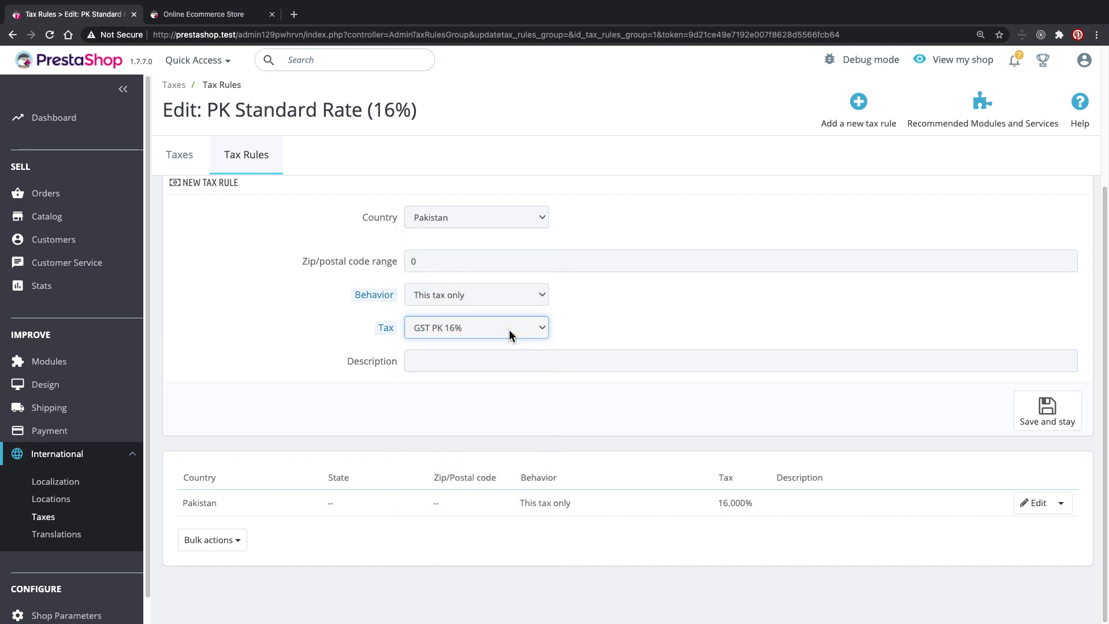
{"action": "left_click", "coordinate": [1040, 509]}
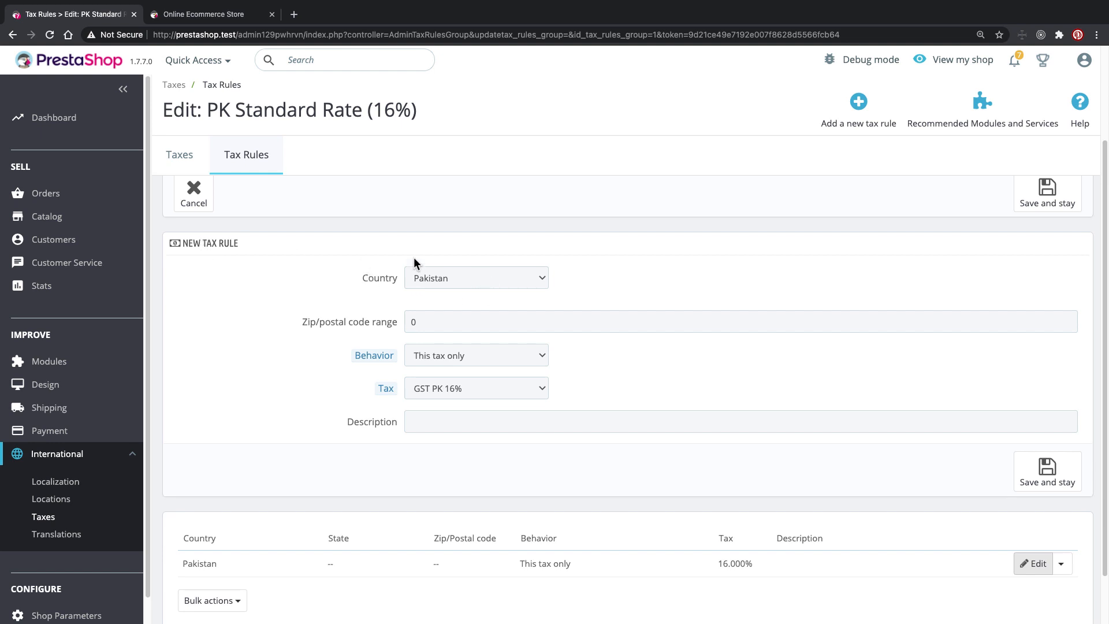
Return to the tax rules list, open the PK Reduced Rate (1%) group and open its Pakistan rule for editing.
{"action": "left_click", "coordinate": [234, 161]}
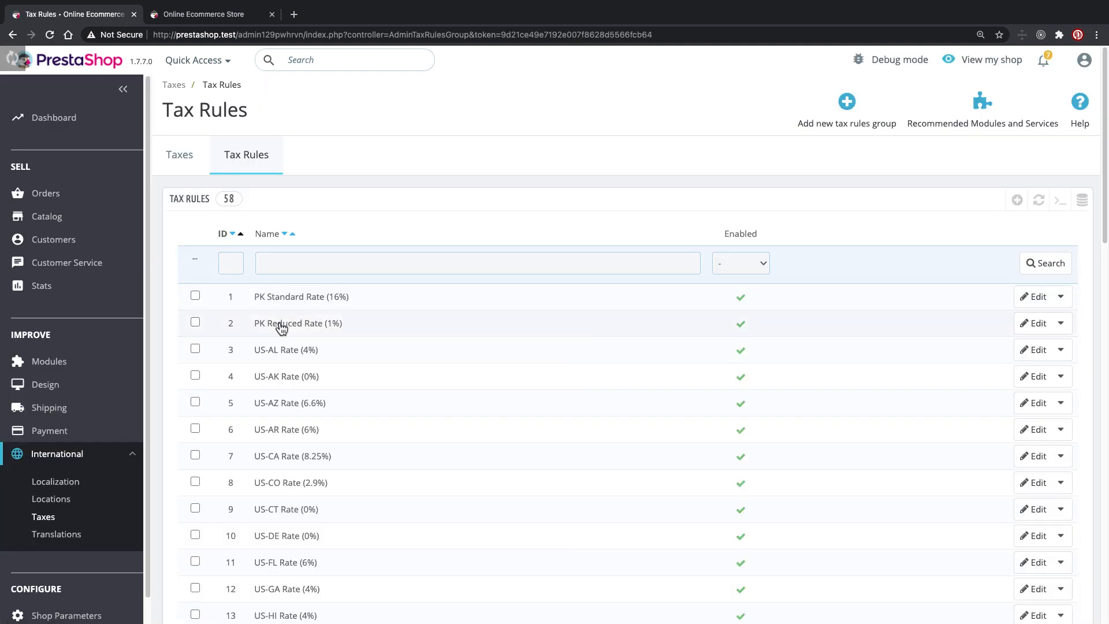
{"action": "left_click", "coordinate": [282, 323]}
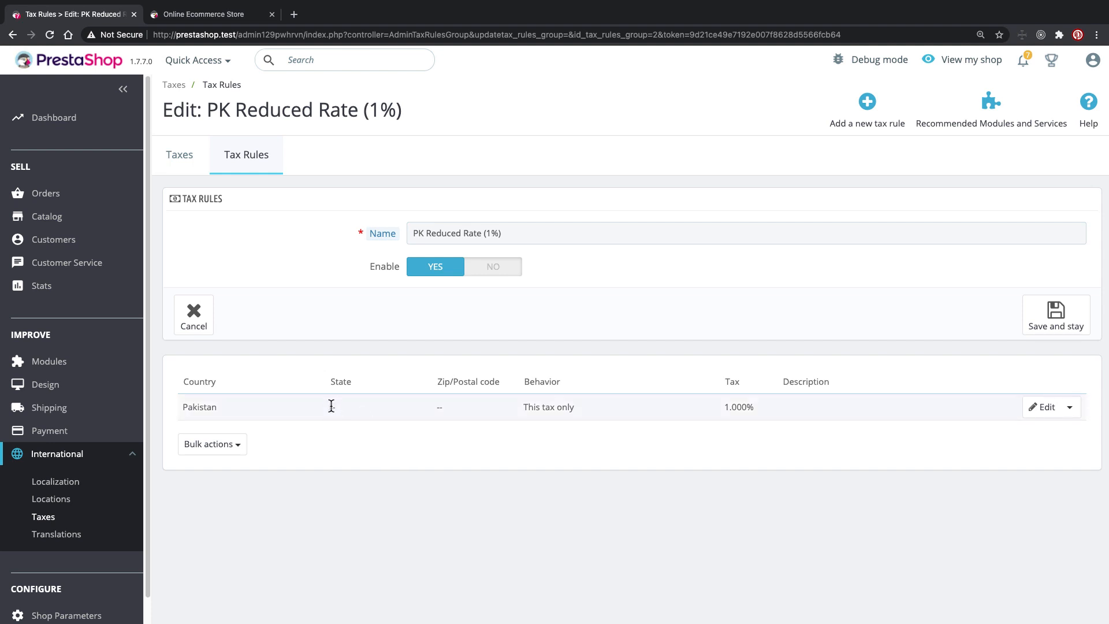
{"action": "left_click", "coordinate": [1046, 407]}
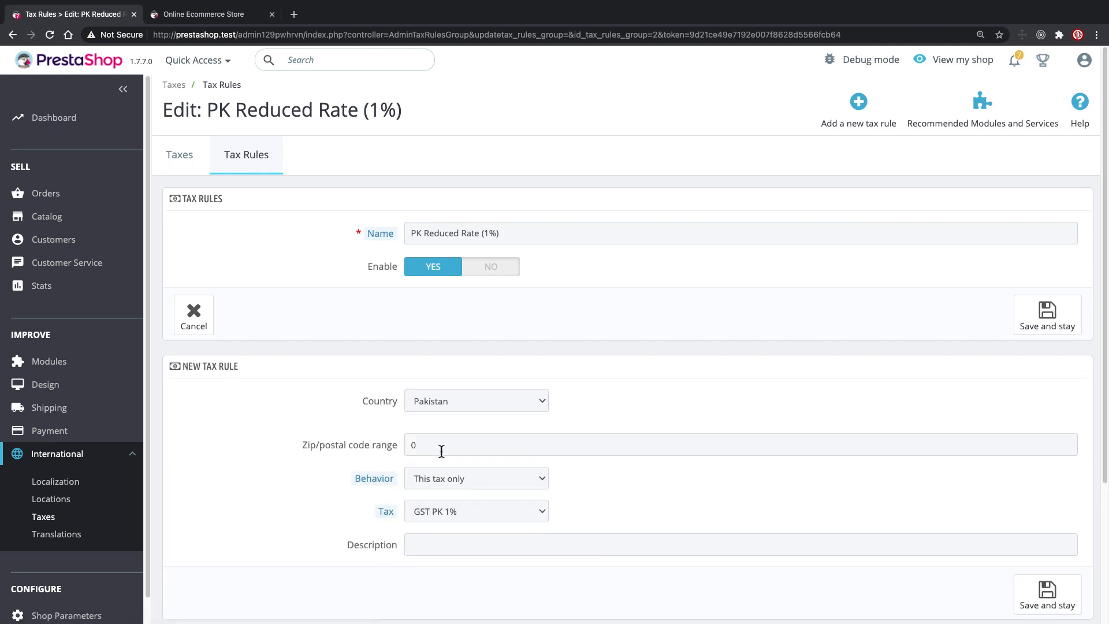
Examine the Pakistan rule's behavior options, country, tax and description fields without changing them, along with the group's rule list.
{"action": "left_click", "coordinate": [480, 478]}
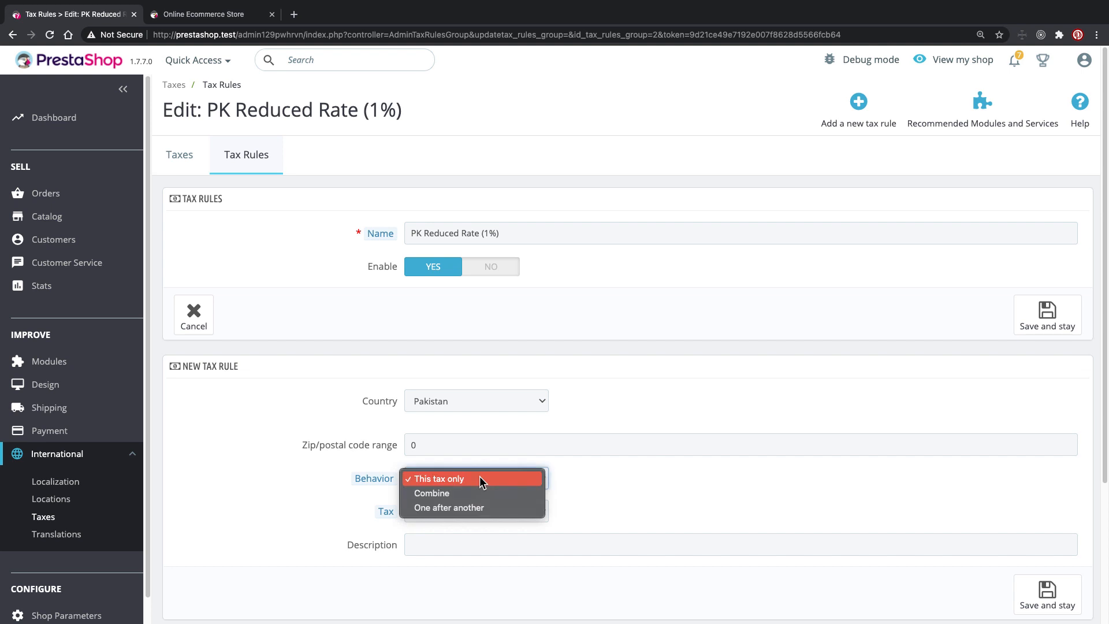
{"action": "left_click", "coordinate": [300, 434]}
{"action": "left_click", "coordinate": [455, 401]}
{"action": "left_click", "coordinate": [455, 401]}
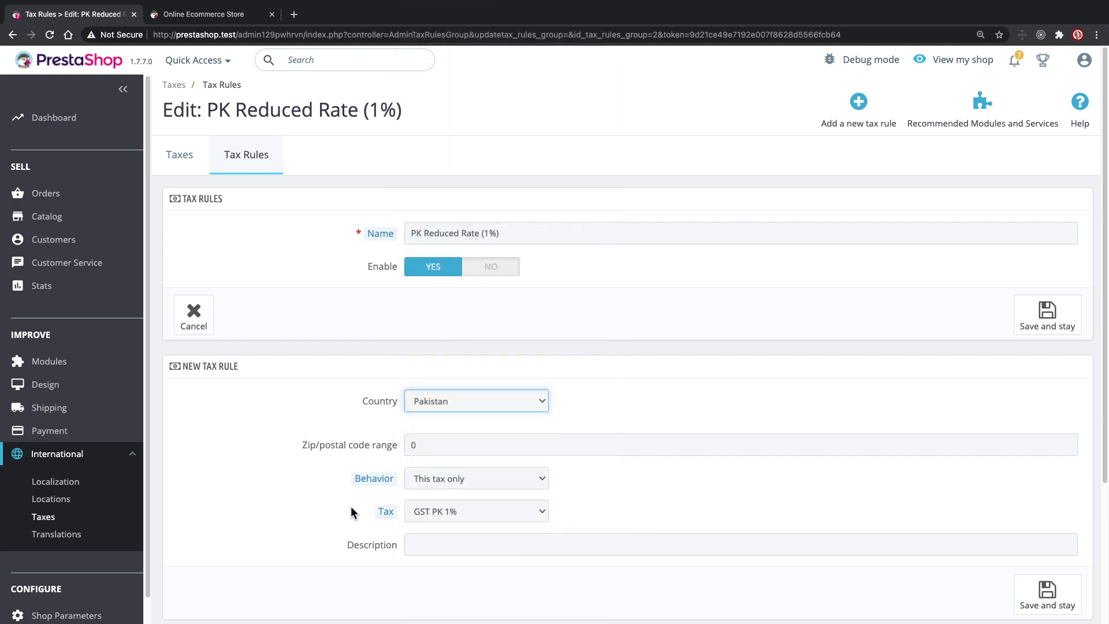
{"action": "scroll", "coordinate": [350, 506], "scroll_direction": "down", "scroll_amount": 3}
{"action": "left_click", "coordinate": [423, 443]}
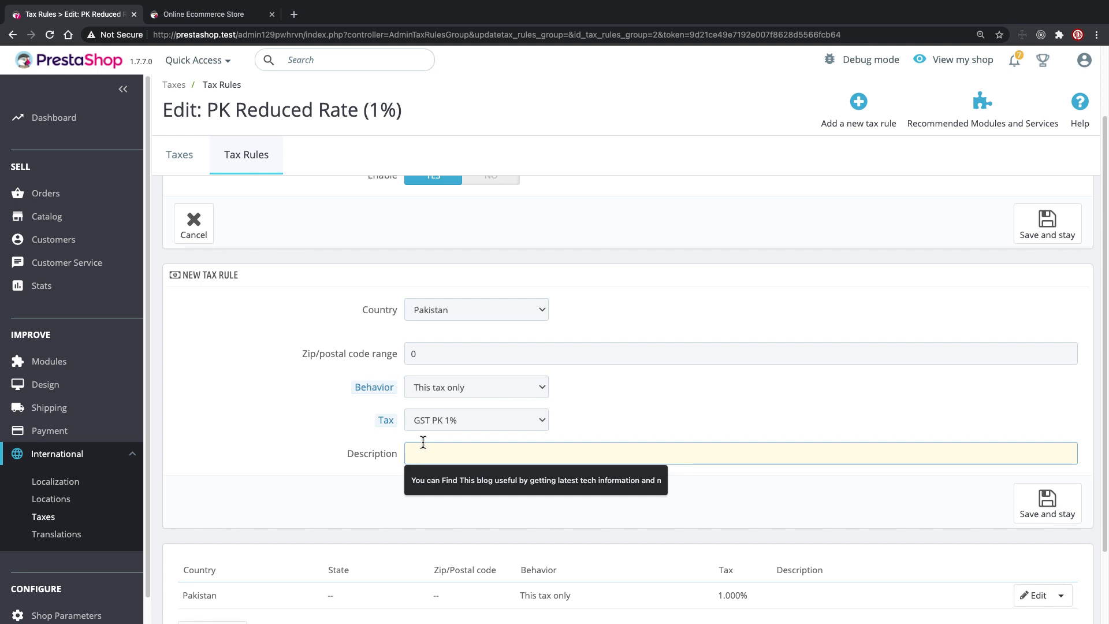
{"action": "left_click", "coordinate": [343, 474]}
{"action": "scroll", "coordinate": [343, 472], "scroll_direction": "down", "scroll_amount": 1}
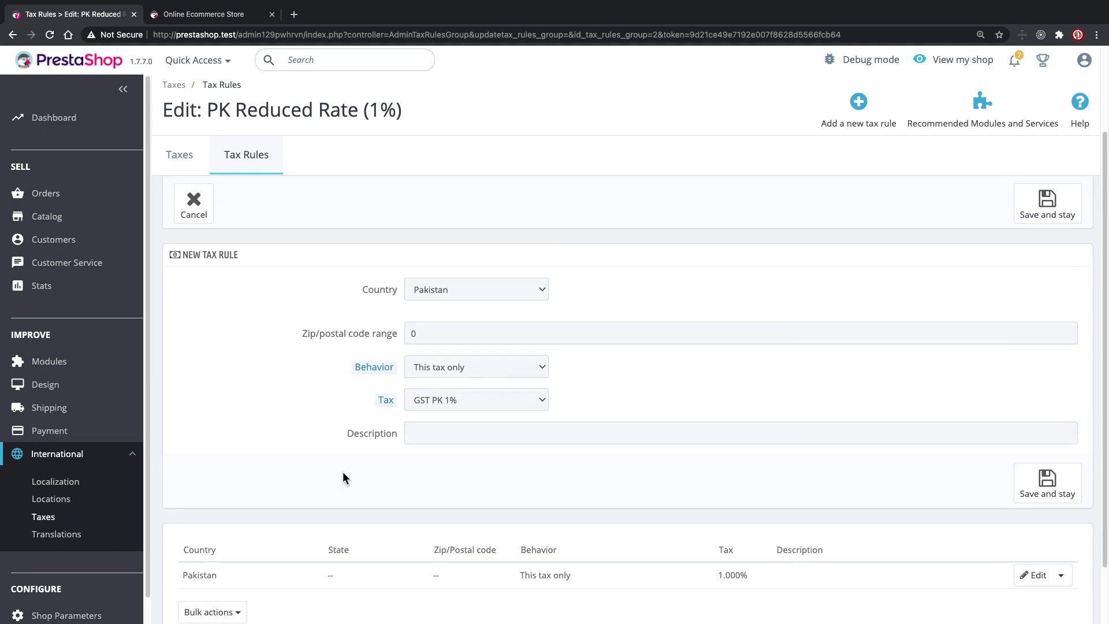
{"action": "scroll", "coordinate": [342, 471], "scroll_direction": "down", "scroll_amount": 2}
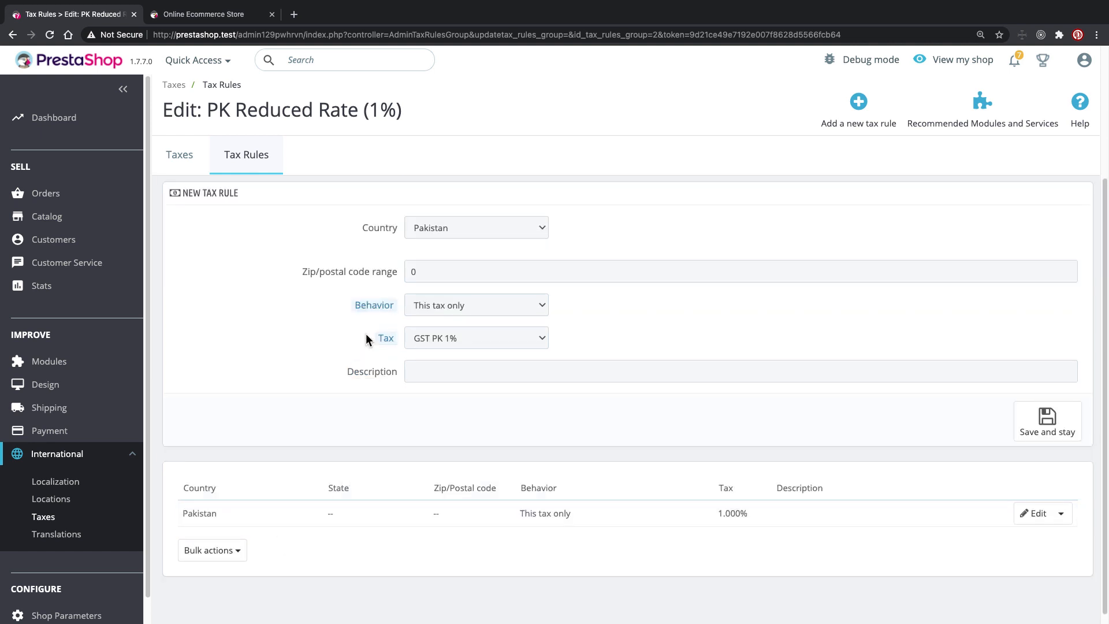
{"action": "scroll", "coordinate": [366, 340], "scroll_direction": "up", "scroll_amount": 3}
{"action": "scroll", "coordinate": [206, 254], "scroll_direction": "up", "scroll_amount": 3}
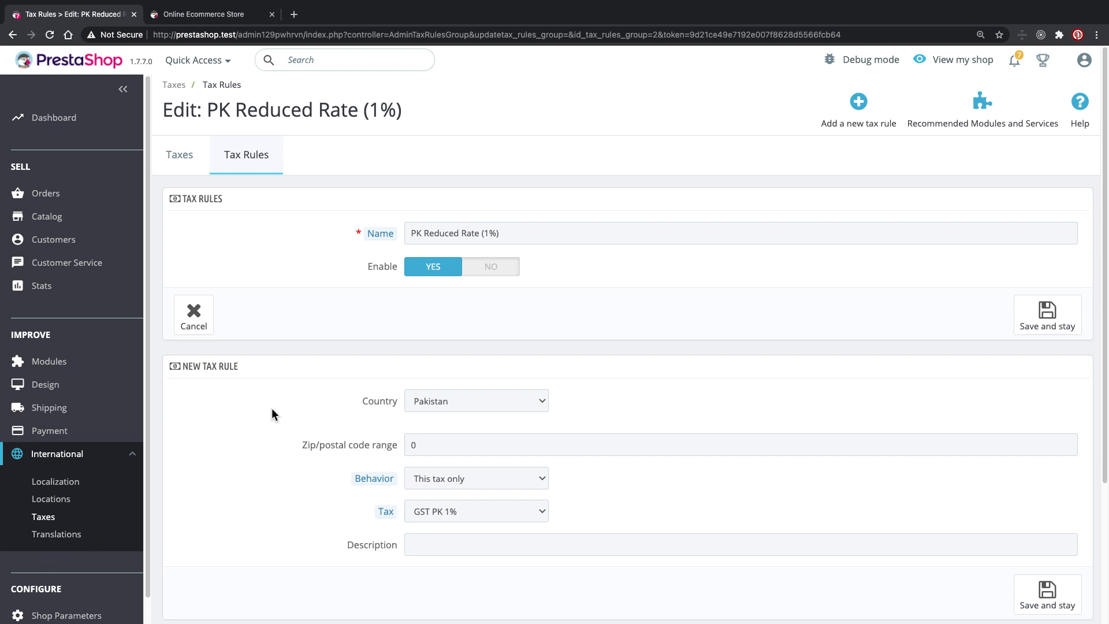
Open the store's Translations page and switch the storefront in the other browser tab to Urdu.
{"action": "left_click", "coordinate": [62, 537]}
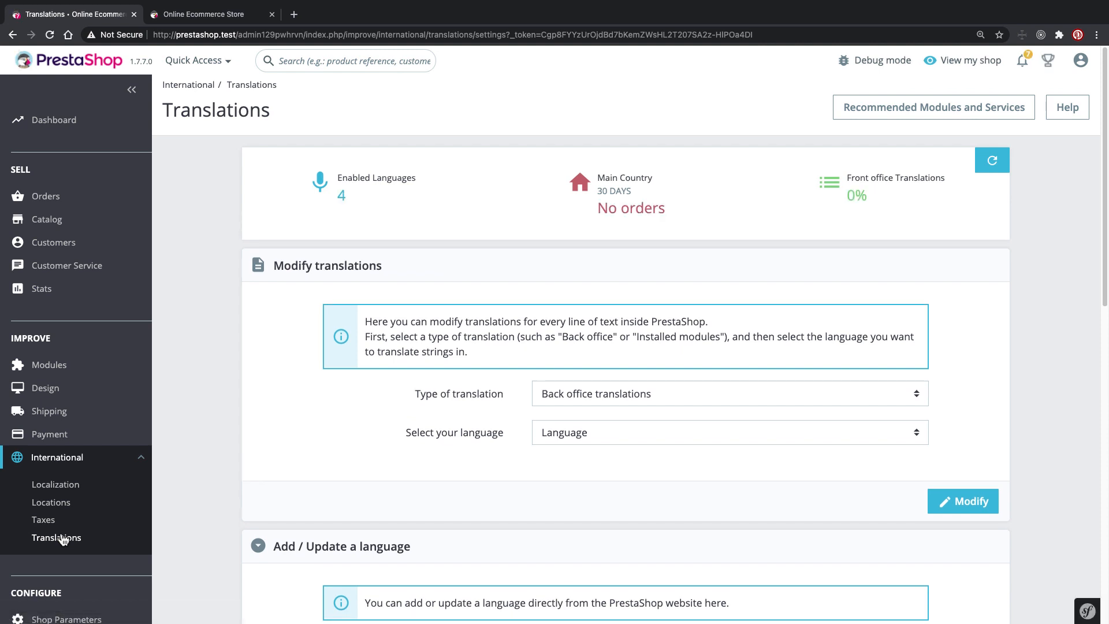
{"action": "left_click", "coordinate": [218, 14]}
{"action": "left_click", "coordinate": [648, 66]}
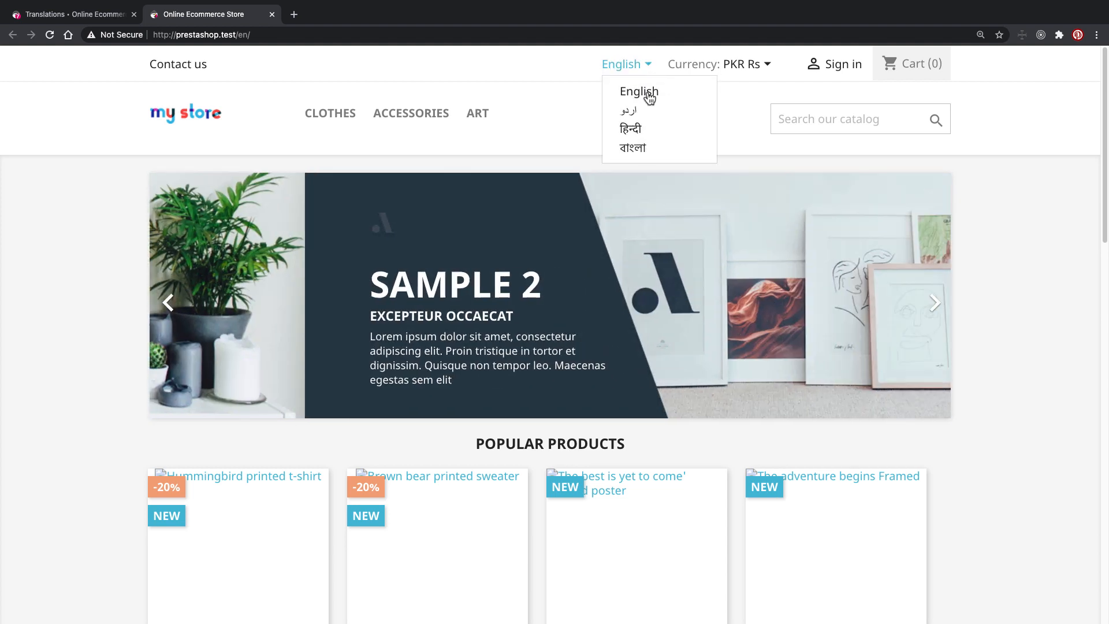
{"action": "left_click", "coordinate": [631, 114]}
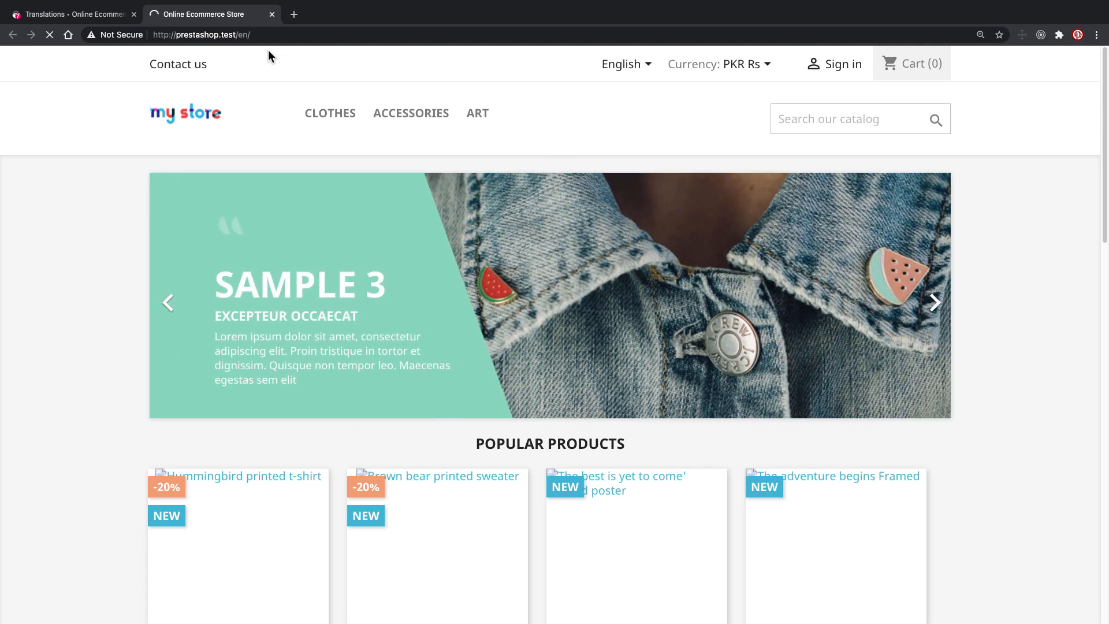
{"action": "left_click", "coordinate": [243, 34]}
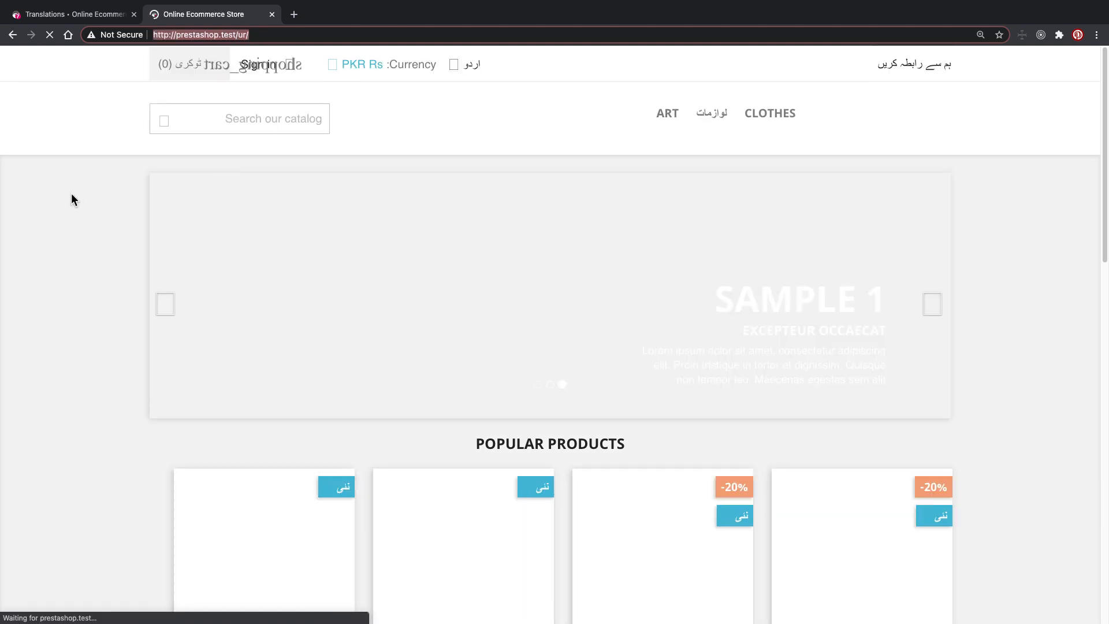
Examine the Urdu storefront's header, menu and product listings for text that is still untranslated.
{"action": "mouse_move", "coordinate": [711, 115]}
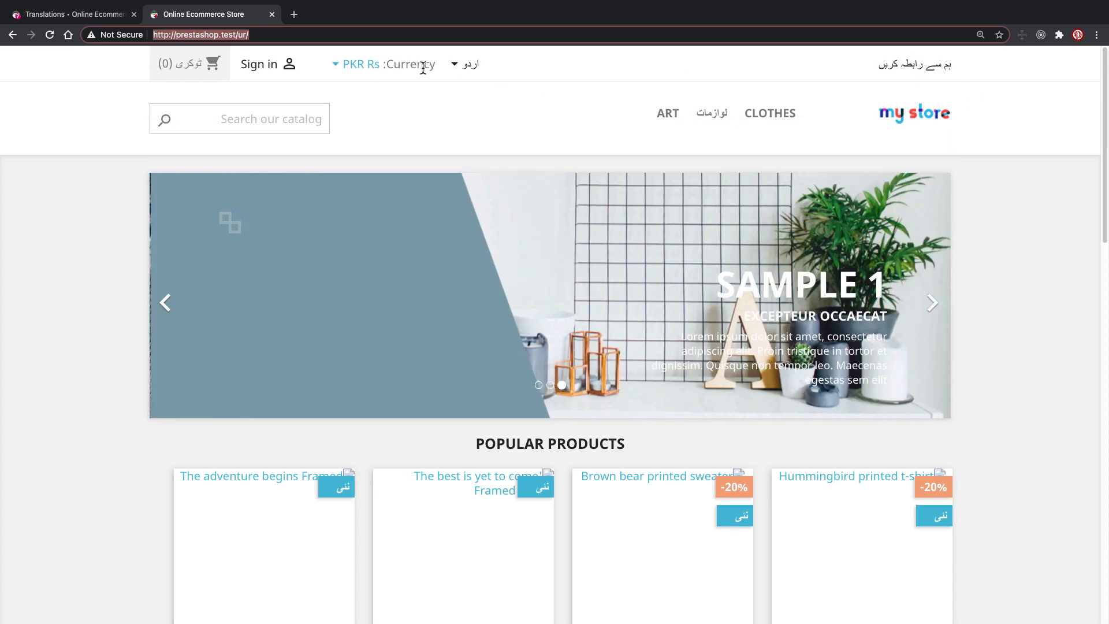
{"action": "scroll", "coordinate": [376, 162], "scroll_direction": "down", "scroll_amount": 4}
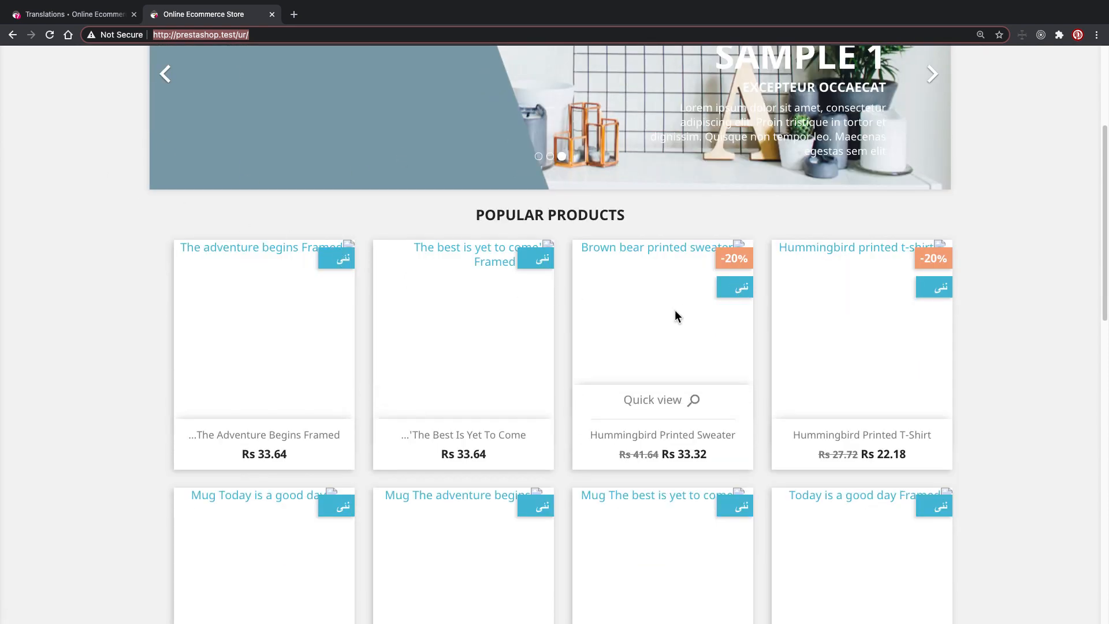
{"action": "scroll", "coordinate": [25, 306], "scroll_direction": "down", "scroll_amount": 10}
{"action": "scroll", "coordinate": [29, 303], "scroll_direction": "up", "scroll_amount": 5}
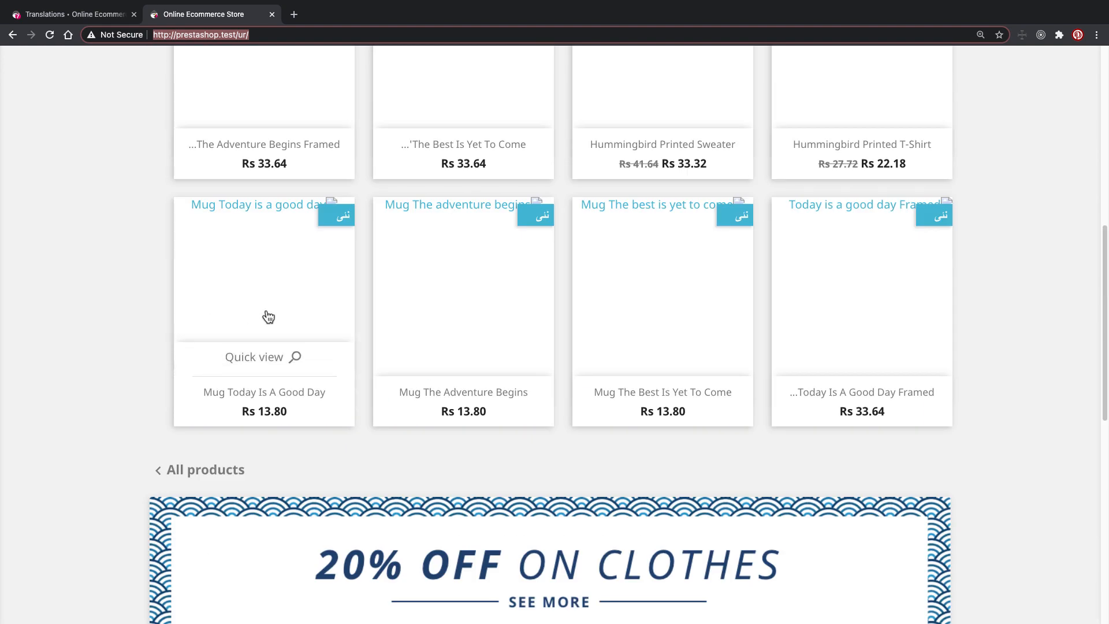
{"action": "scroll", "coordinate": [98, 332], "scroll_direction": "up", "scroll_amount": 10}
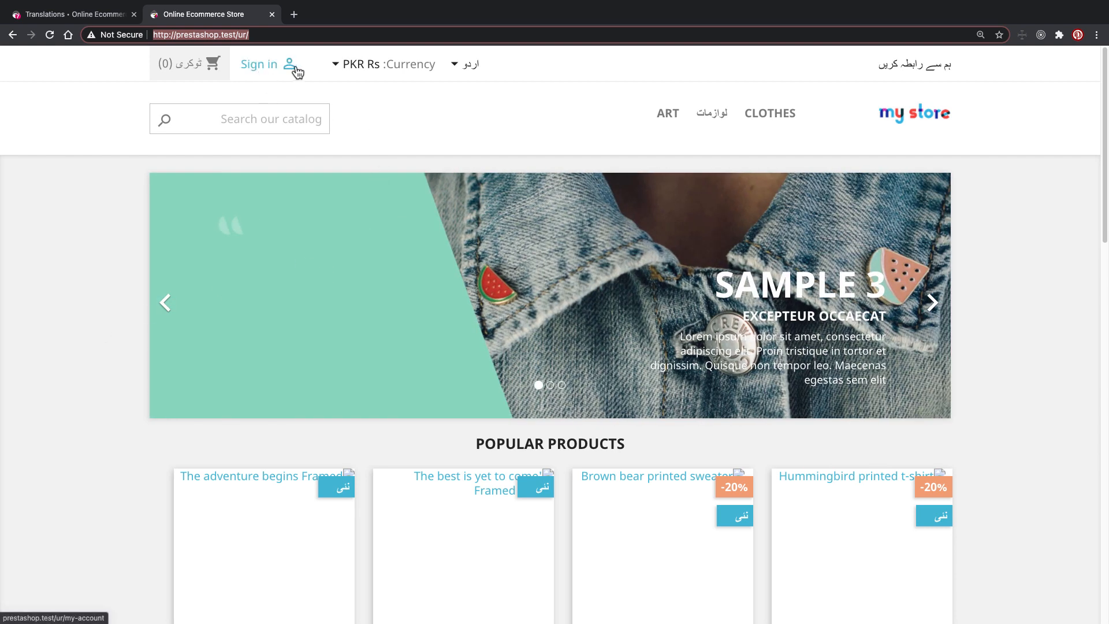
Return to the Translations page and review its Modify translations, Add / Update a language, Export a language and Copy sections.
{"action": "left_click", "coordinate": [101, 14]}
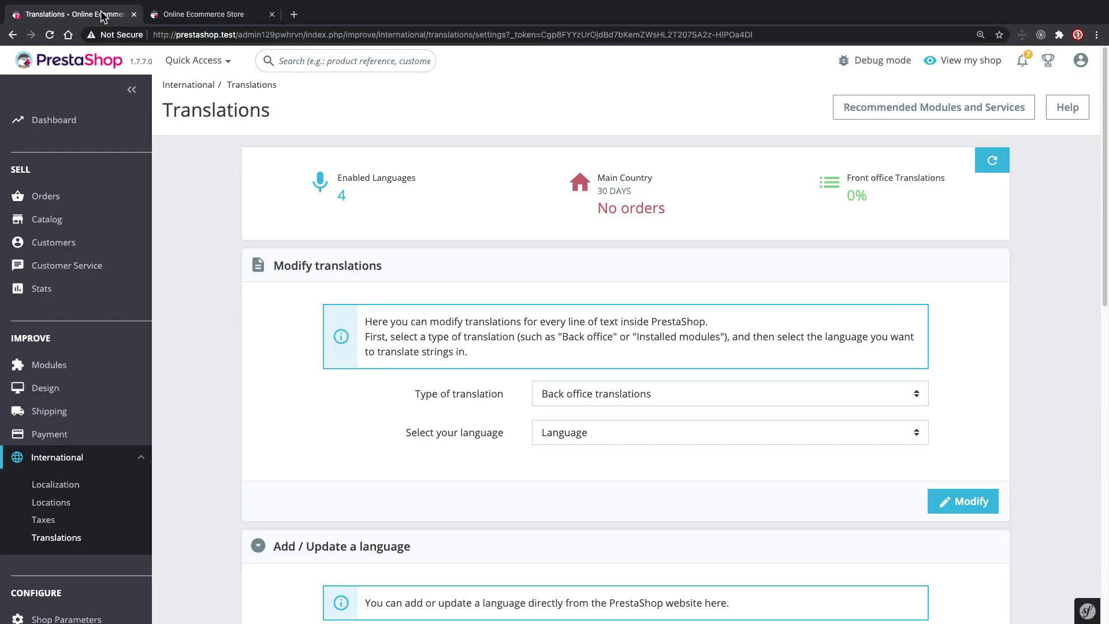
{"action": "scroll", "coordinate": [243, 216], "scroll_direction": "down", "scroll_amount": 1}
{"action": "scroll", "coordinate": [243, 216], "scroll_direction": "down", "scroll_amount": 1}
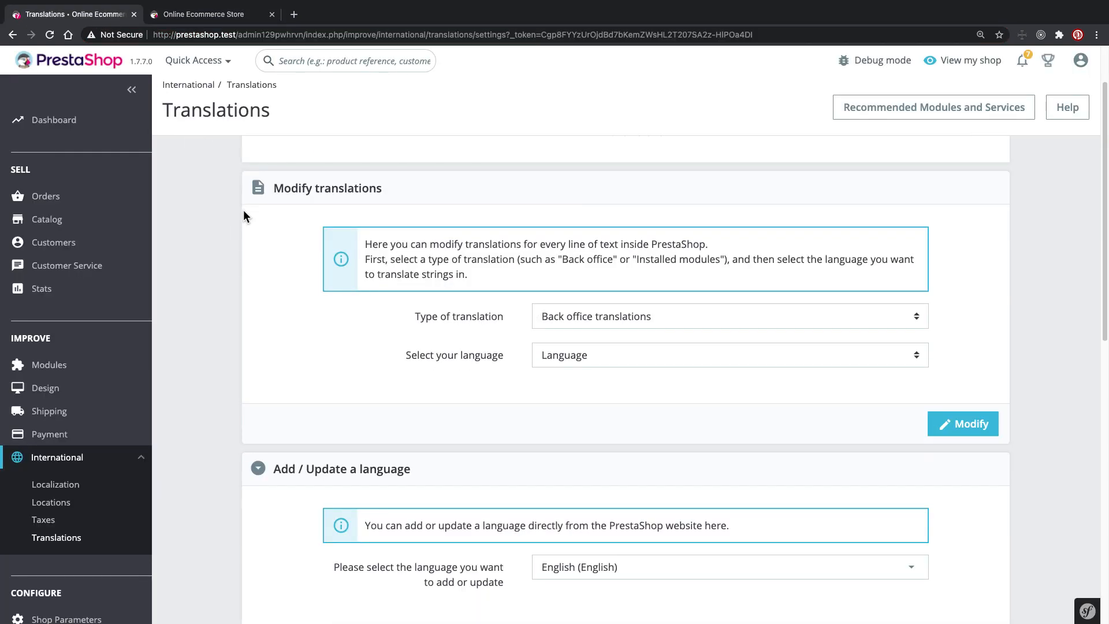
{"action": "scroll", "coordinate": [244, 214], "scroll_direction": "down", "scroll_amount": 3}
{"action": "scroll", "coordinate": [248, 211], "scroll_direction": "up", "scroll_amount": 3}
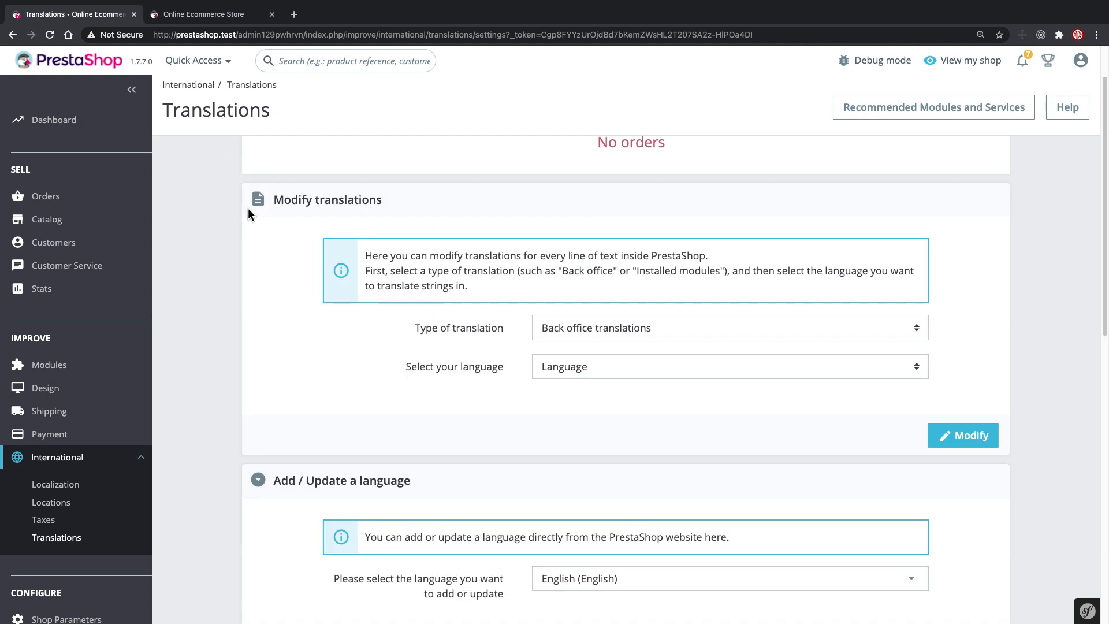
{"action": "left_click_drag", "start_coordinate": [275, 199], "coordinate": [404, 204]}
{"action": "scroll", "coordinate": [192, 272], "scroll_direction": "down", "scroll_amount": 3}
{"action": "left_click_drag", "start_coordinate": [273, 319], "coordinate": [421, 325]}
{"action": "scroll", "coordinate": [421, 325], "scroll_direction": "down", "scroll_amount": 1}
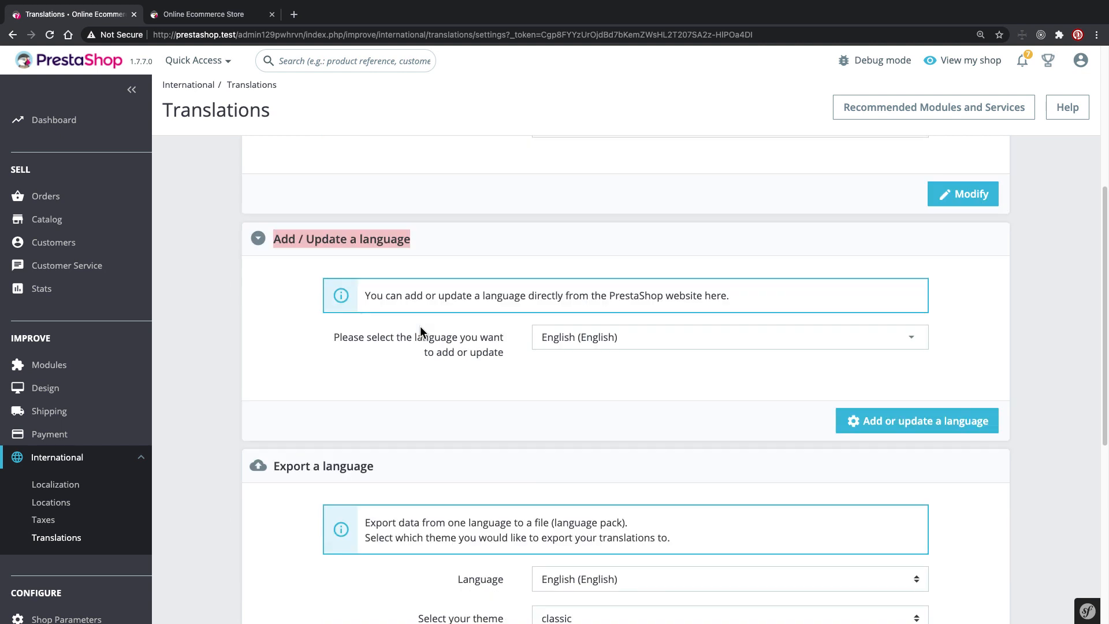
{"action": "left_click_drag", "start_coordinate": [276, 466], "coordinate": [367, 466]}
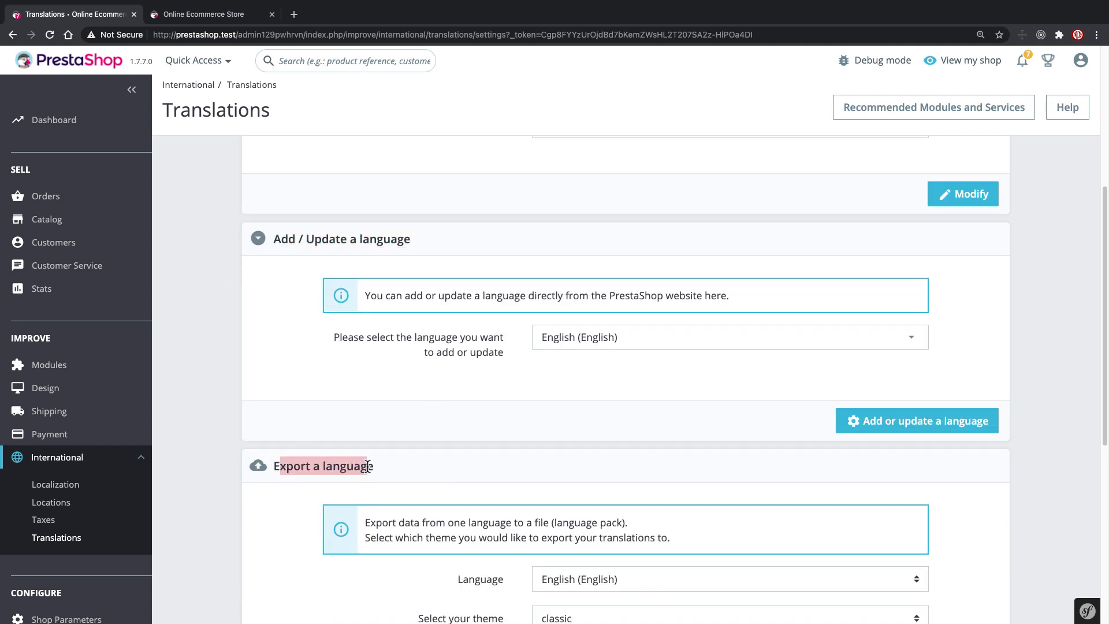
{"action": "scroll", "coordinate": [368, 466], "scroll_direction": "down", "scroll_amount": 3}
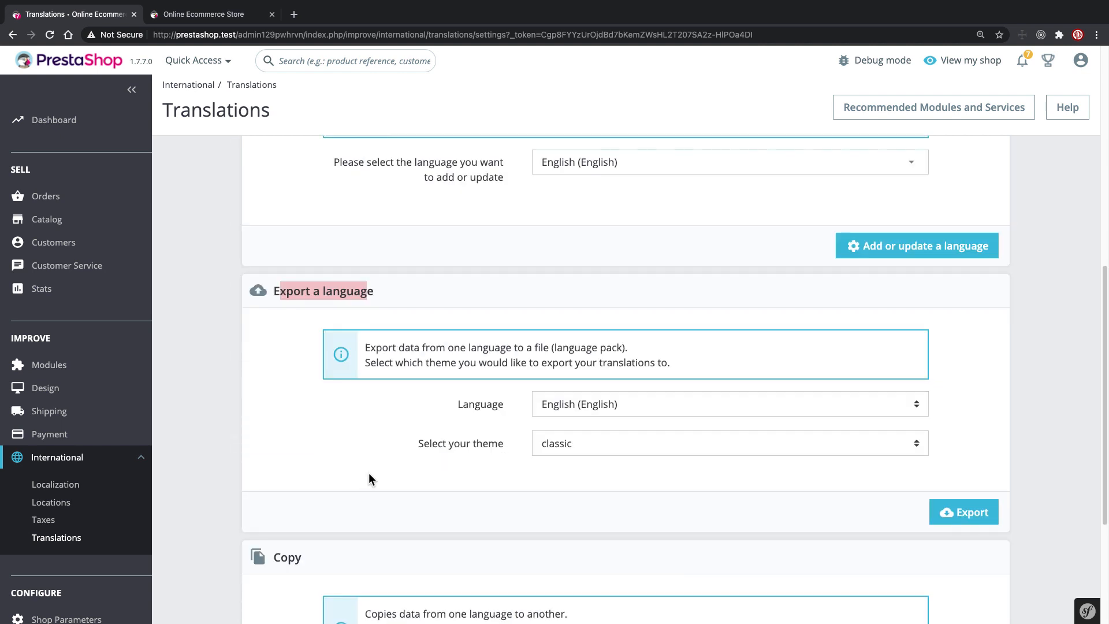
{"action": "scroll", "coordinate": [368, 473], "scroll_direction": "down", "scroll_amount": 1}
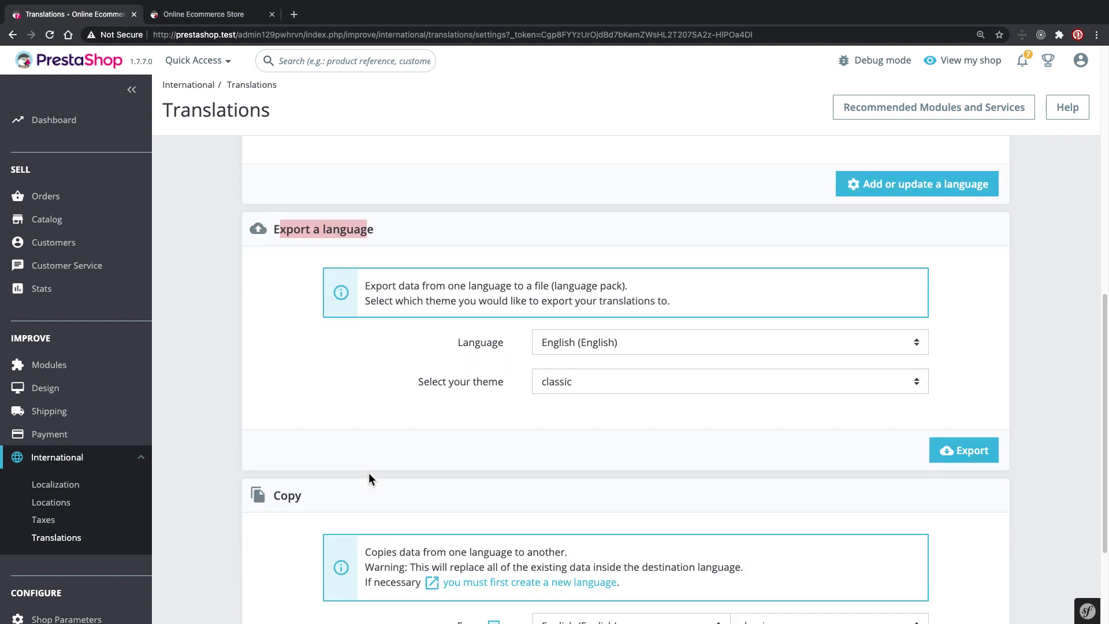
{"action": "left_click_drag", "start_coordinate": [270, 495], "coordinate": [327, 496]}
{"action": "scroll", "coordinate": [329, 497], "scroll_direction": "down", "scroll_amount": 3}
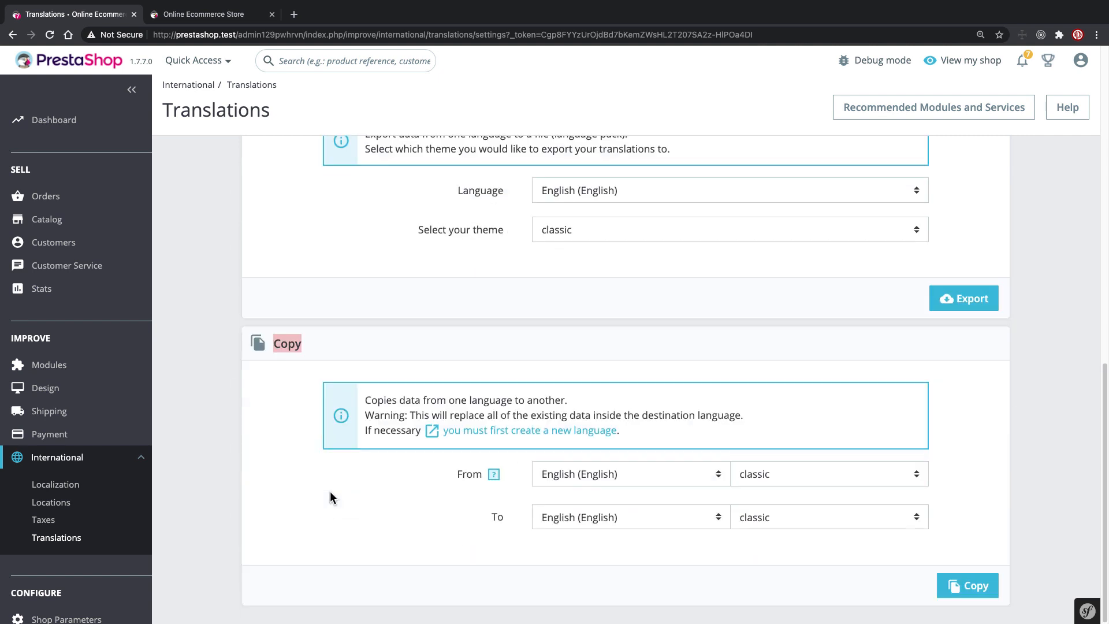
{"action": "scroll", "coordinate": [330, 496], "scroll_direction": "up", "scroll_amount": 15}
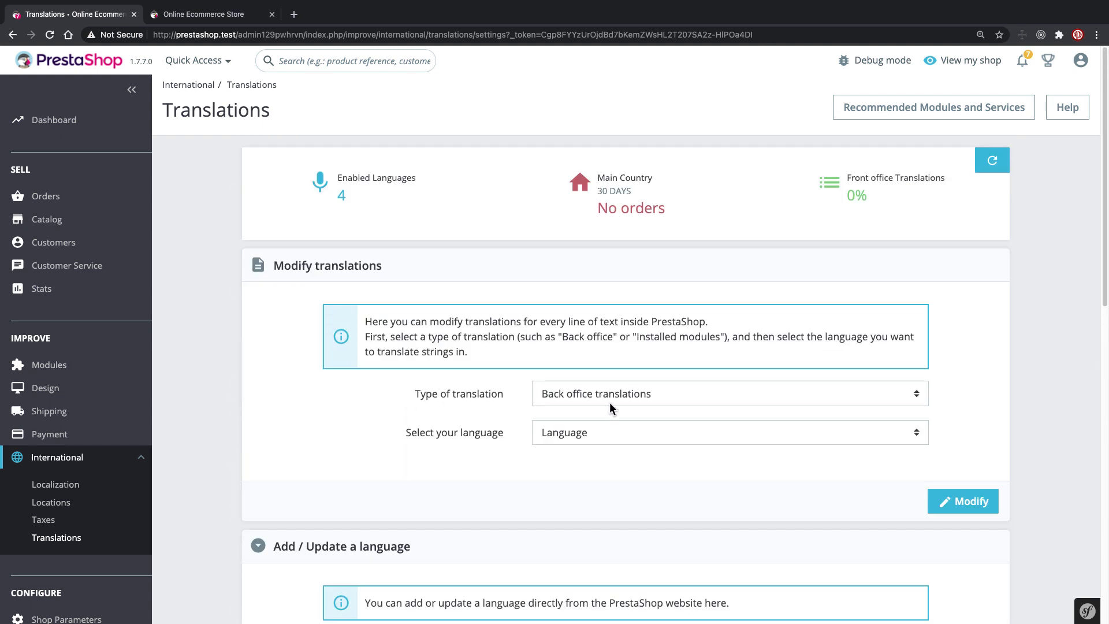
Open the Themes translations of the classic theme in Urdu for modification.
{"action": "left_click", "coordinate": [594, 395]}
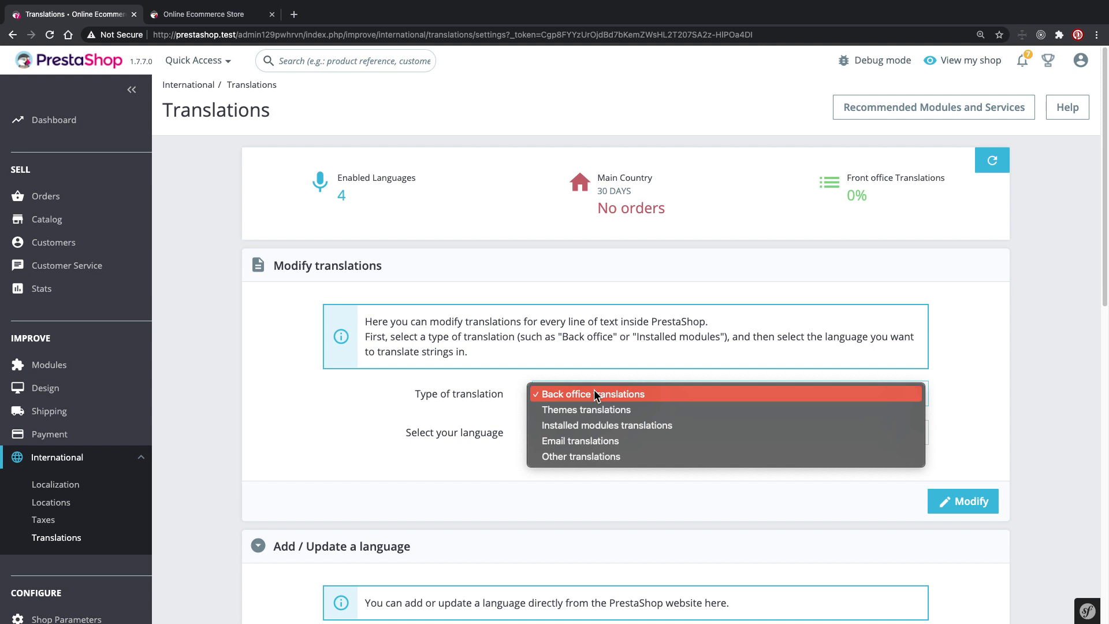
{"action": "left_click", "coordinate": [591, 409]}
{"action": "left_click", "coordinate": [590, 432]}
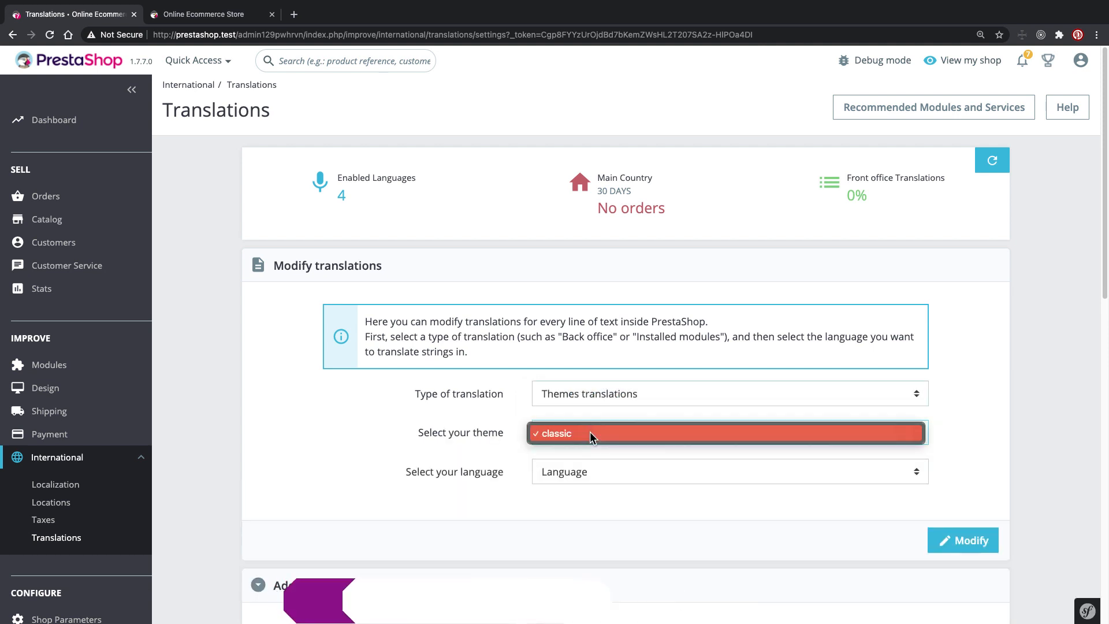
{"action": "left_click", "coordinate": [591, 433]}
{"action": "left_click", "coordinate": [586, 468]}
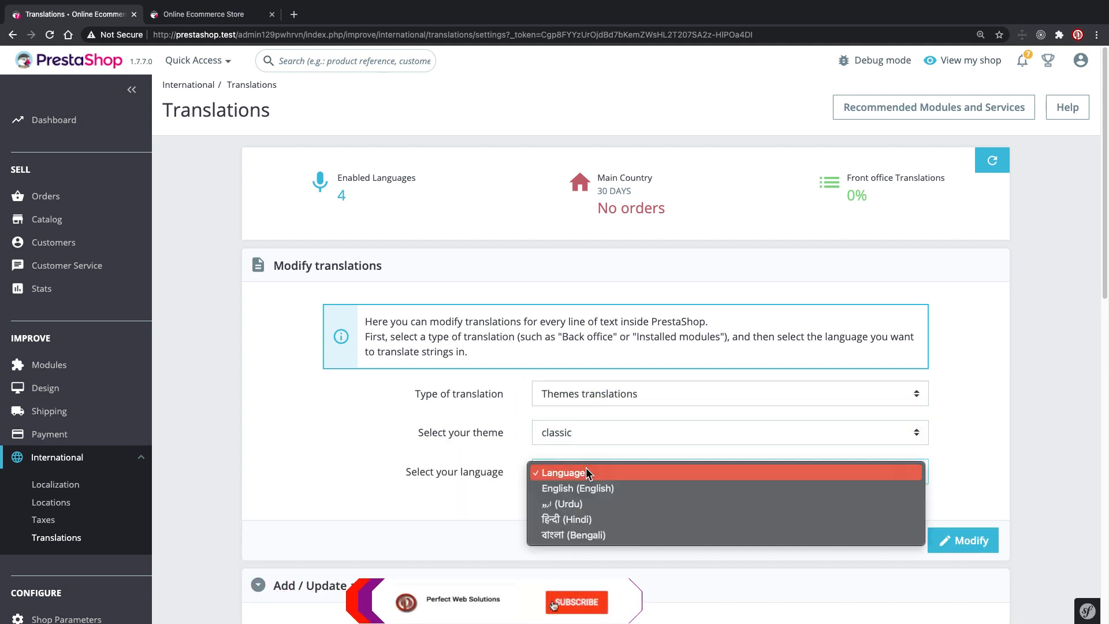
{"action": "left_click", "coordinate": [575, 504]}
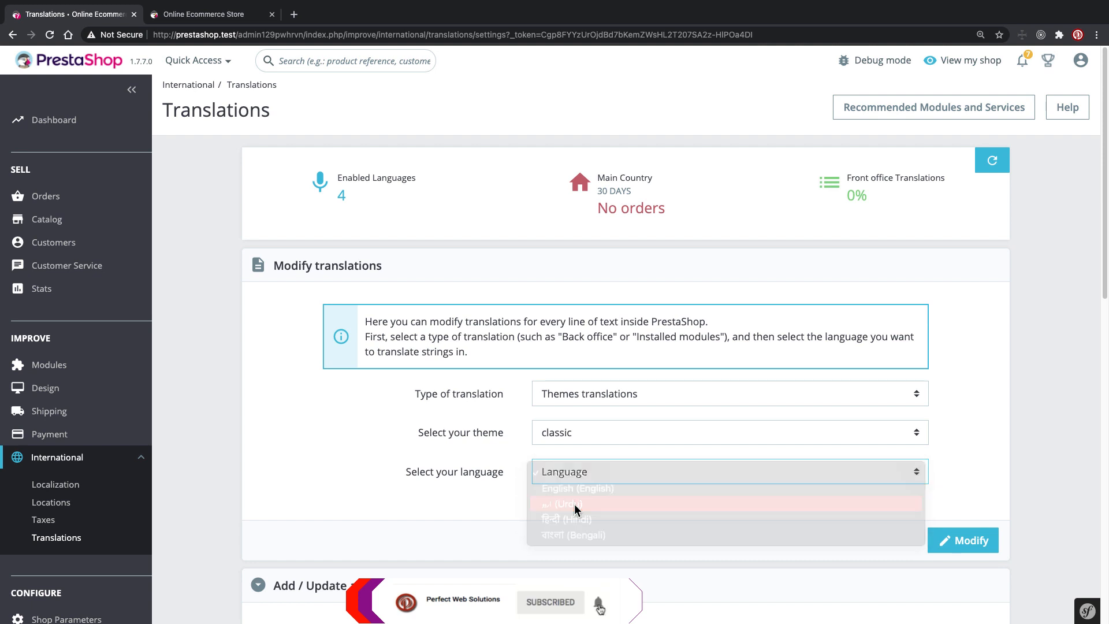
{"action": "left_click", "coordinate": [957, 544]}
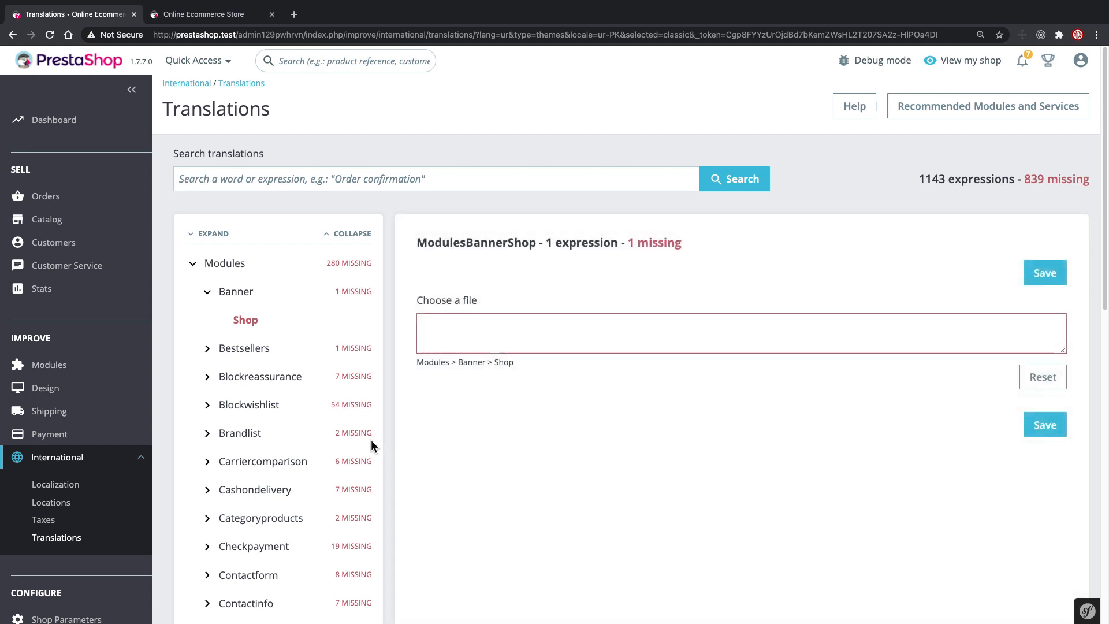
Look through the tree of translatable modules and view the Banner module's Shop expressions.
{"action": "scroll", "coordinate": [271, 372], "scroll_direction": "down", "scroll_amount": 3}
{"action": "scroll", "coordinate": [270, 372], "scroll_direction": "up", "scroll_amount": 3}
{"action": "left_click", "coordinate": [245, 293]}
{"action": "left_click", "coordinate": [244, 295]}
{"action": "left_click", "coordinate": [241, 321]}
Check the Urdu storefront again and open the Bestsellers module's Shop expressions in the theme translations.
{"action": "left_click", "coordinate": [228, 15]}
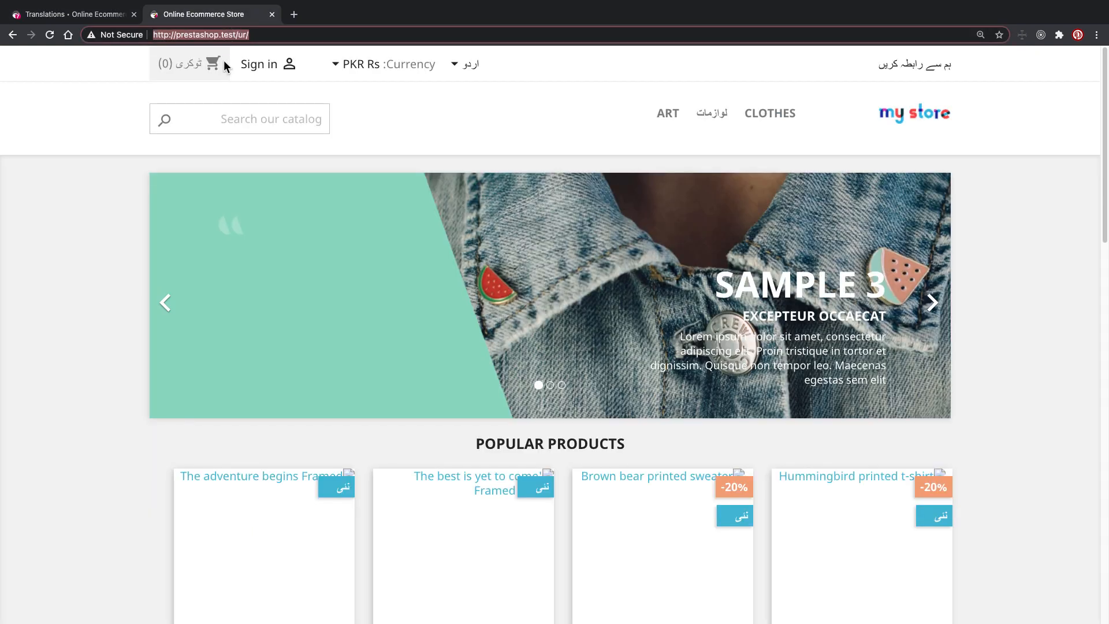
{"action": "scroll", "coordinate": [44, 71], "scroll_direction": "down", "scroll_amount": 3}
{"action": "left_click", "coordinate": [89, 16]}
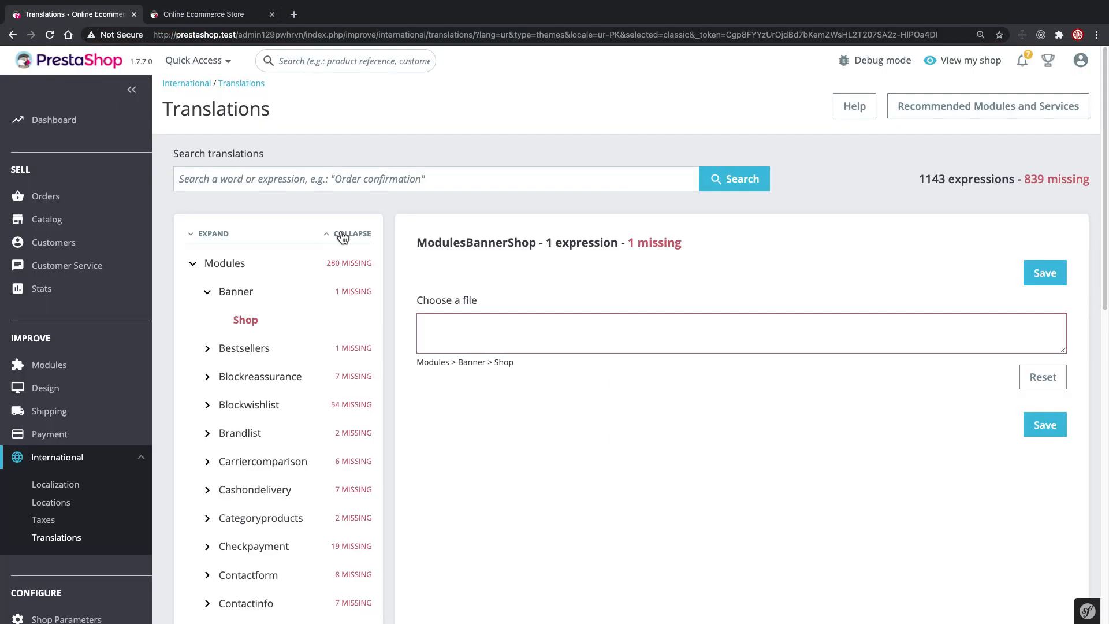
{"action": "left_click", "coordinate": [208, 349]}
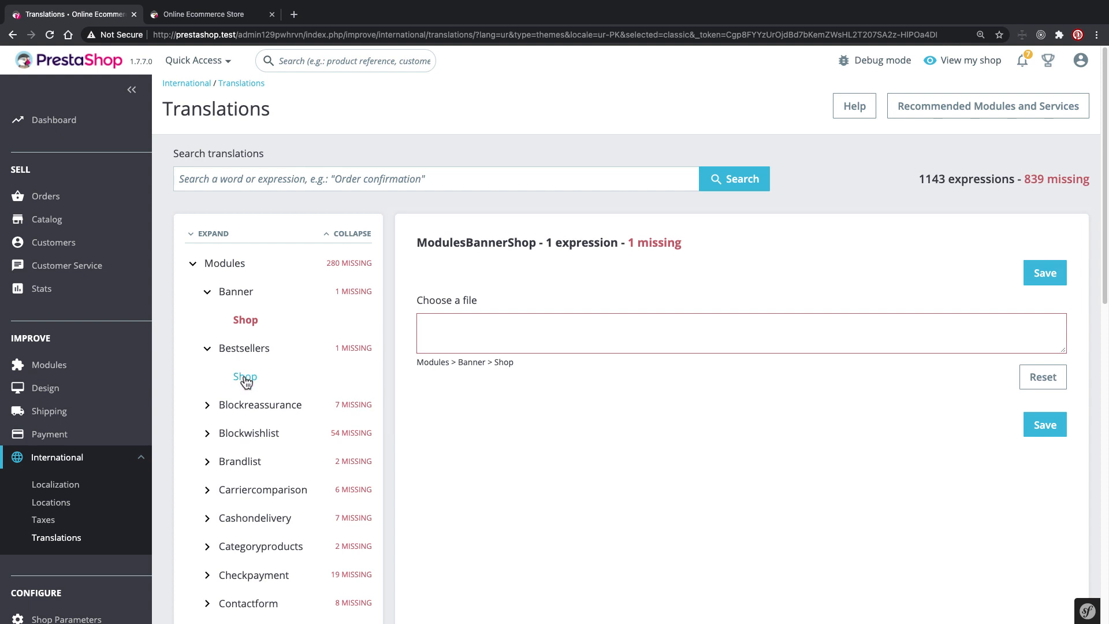
{"action": "left_click", "coordinate": [245, 378]}
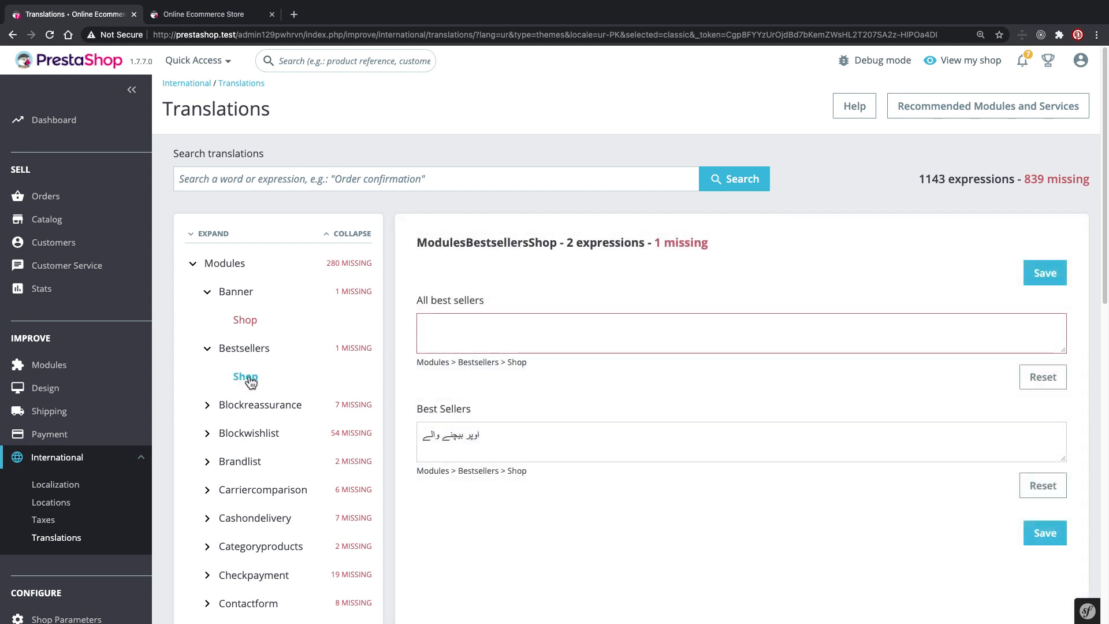
Collapse the Bestsellers and Banner modules, and open the Navigation expressions in the Shop group of the translation tree.
{"action": "left_click", "coordinate": [354, 349]}
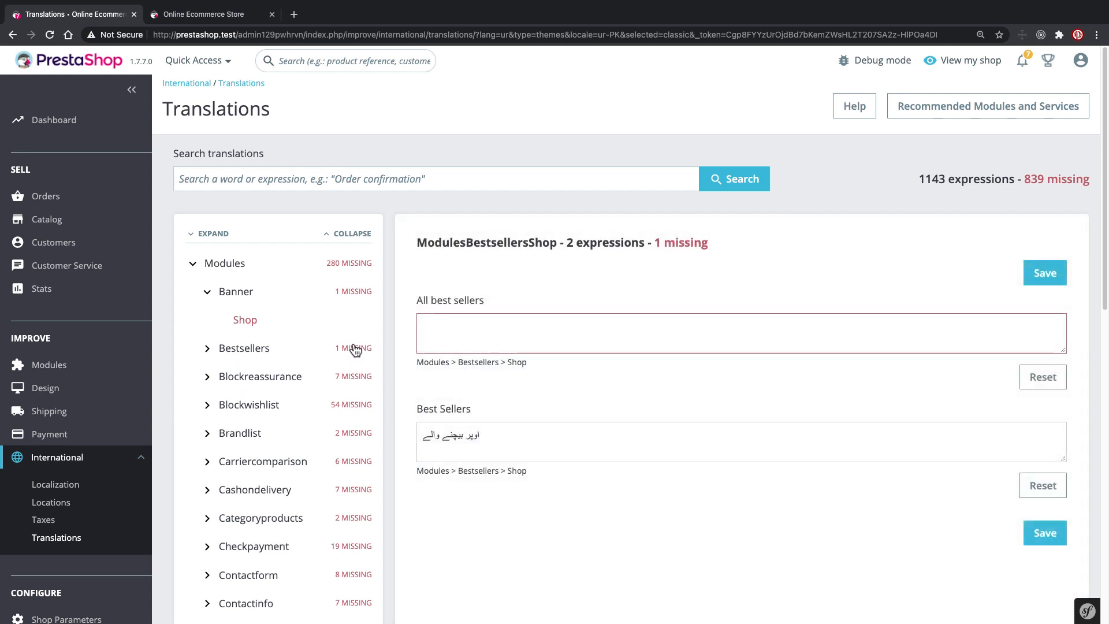
{"action": "left_click", "coordinate": [255, 292]}
{"action": "scroll", "coordinate": [275, 408], "scroll_direction": "down", "scroll_amount": 5}
{"action": "scroll", "coordinate": [275, 409], "scroll_direction": "down", "scroll_amount": 8}
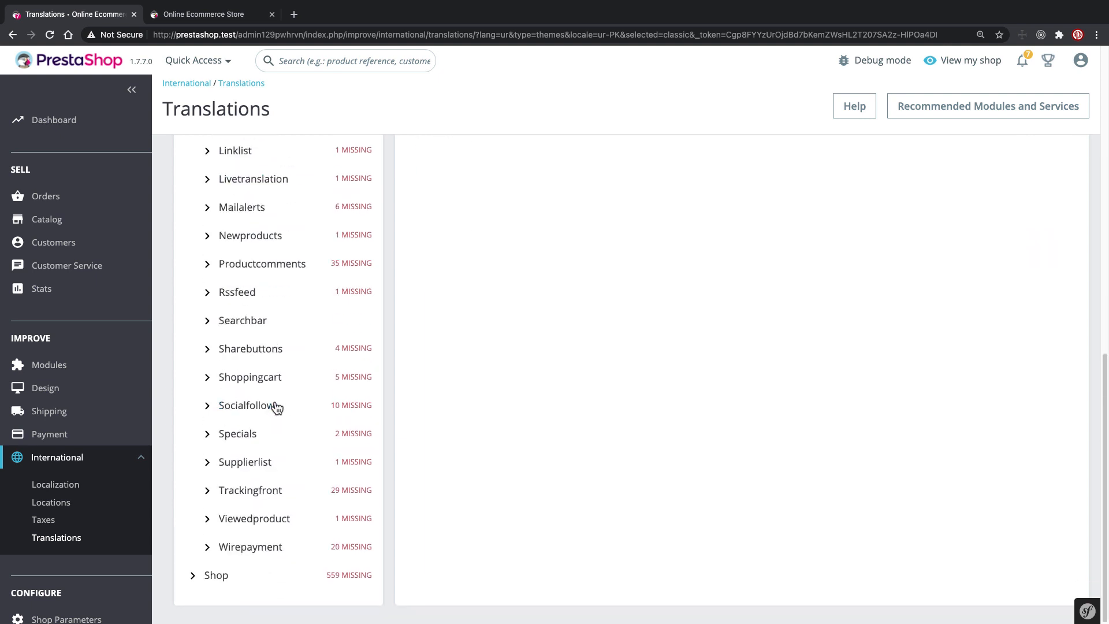
{"action": "left_click", "coordinate": [219, 576]}
{"action": "scroll", "coordinate": [254, 520], "scroll_direction": "down", "scroll_amount": 3}
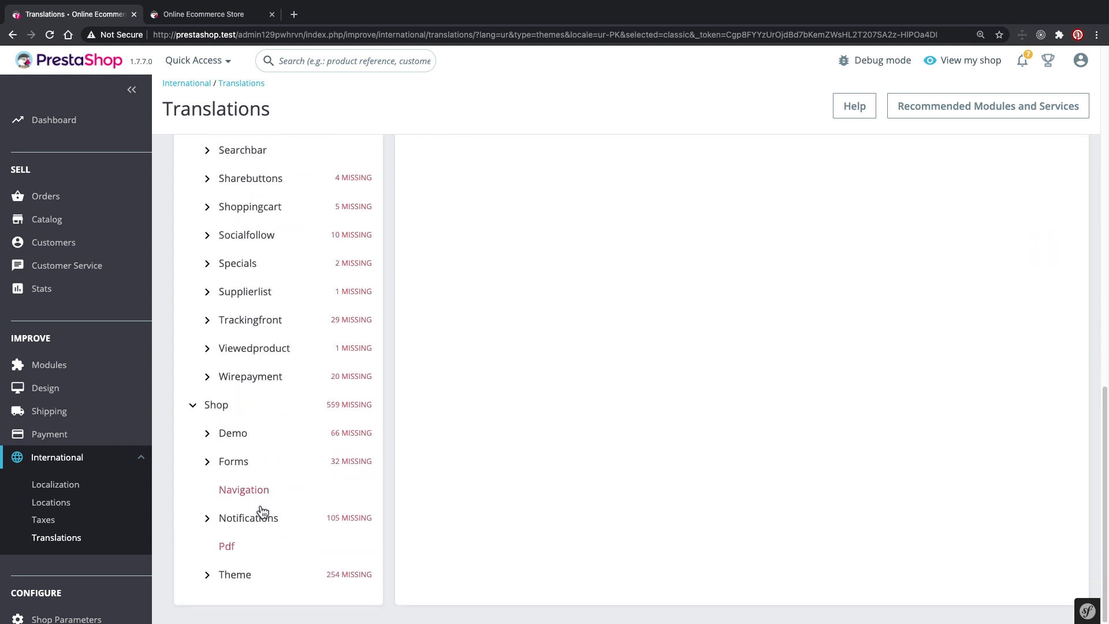
{"action": "left_click", "coordinate": [262, 494]}
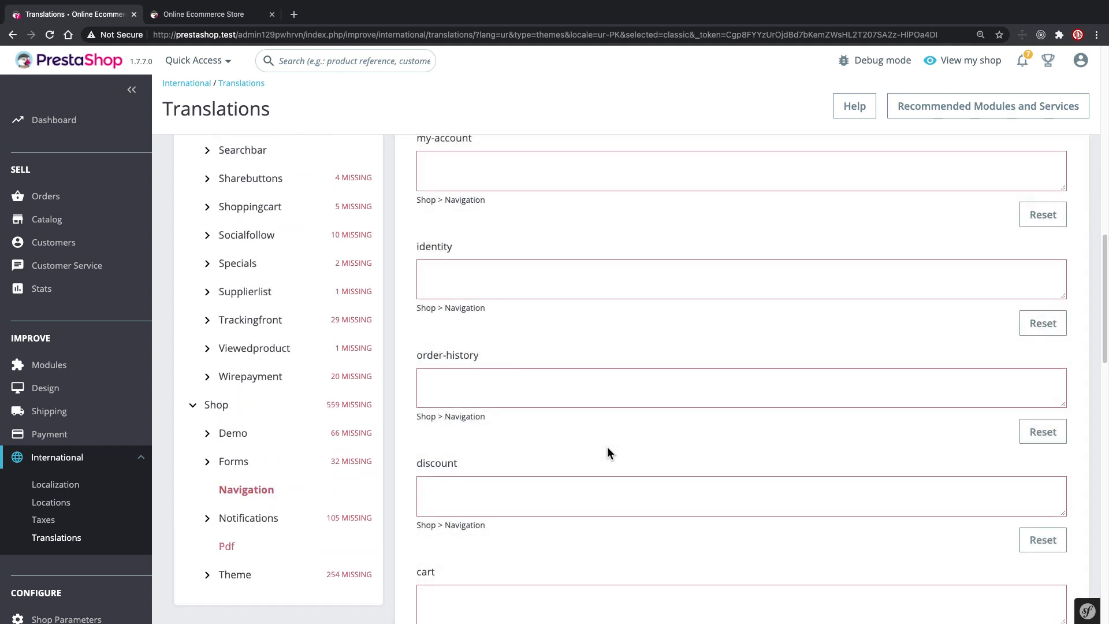
Look through the Shop Navigation expressions and their translation fields back to the start of the list.
{"action": "scroll", "coordinate": [608, 452], "scroll_direction": "up", "scroll_amount": 5}
{"action": "scroll", "coordinate": [581, 421], "scroll_direction": "up", "scroll_amount": 1}
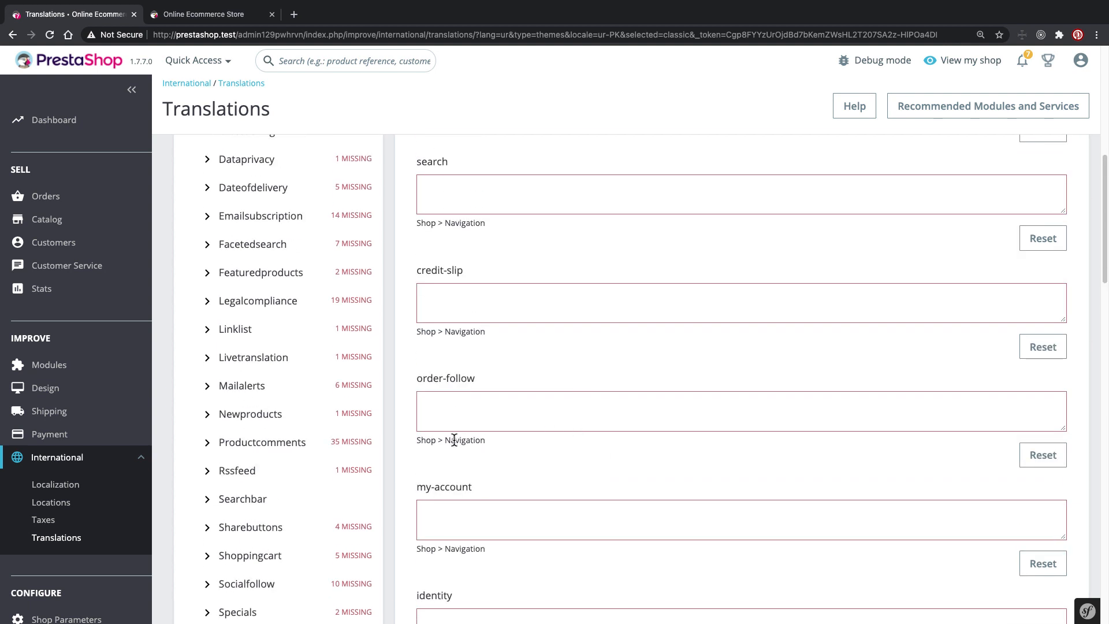
{"action": "left_click_drag", "start_coordinate": [454, 440], "coordinate": [486, 442]}
{"action": "scroll", "coordinate": [486, 442], "scroll_direction": "up", "scroll_amount": 1}
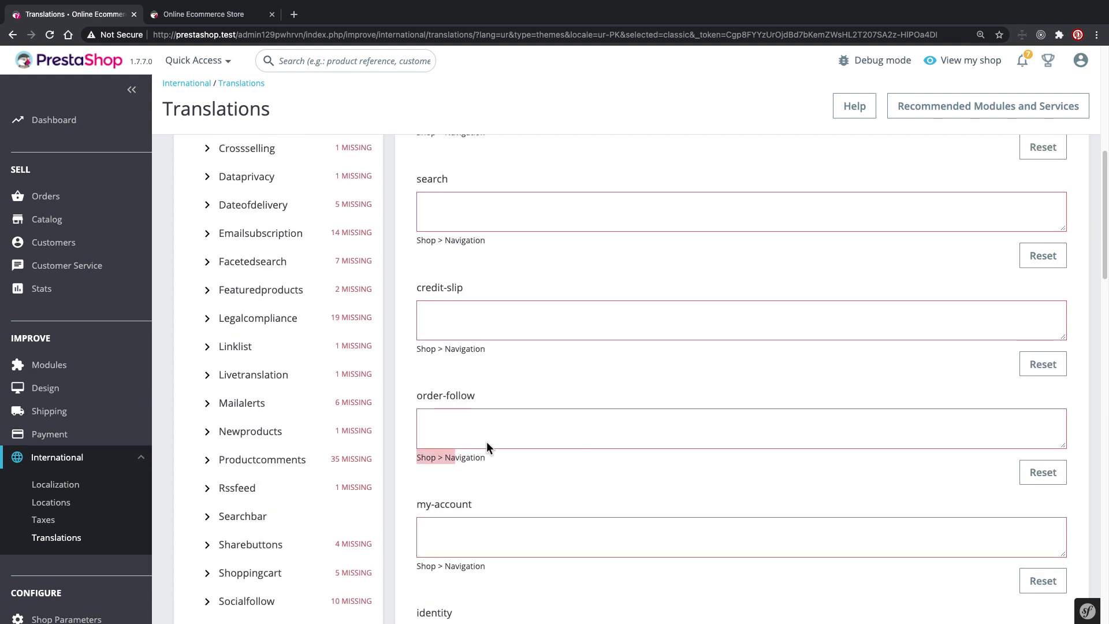
{"action": "left_click", "coordinate": [471, 438]}
{"action": "scroll", "coordinate": [322, 395], "scroll_direction": "up", "scroll_amount": 7}
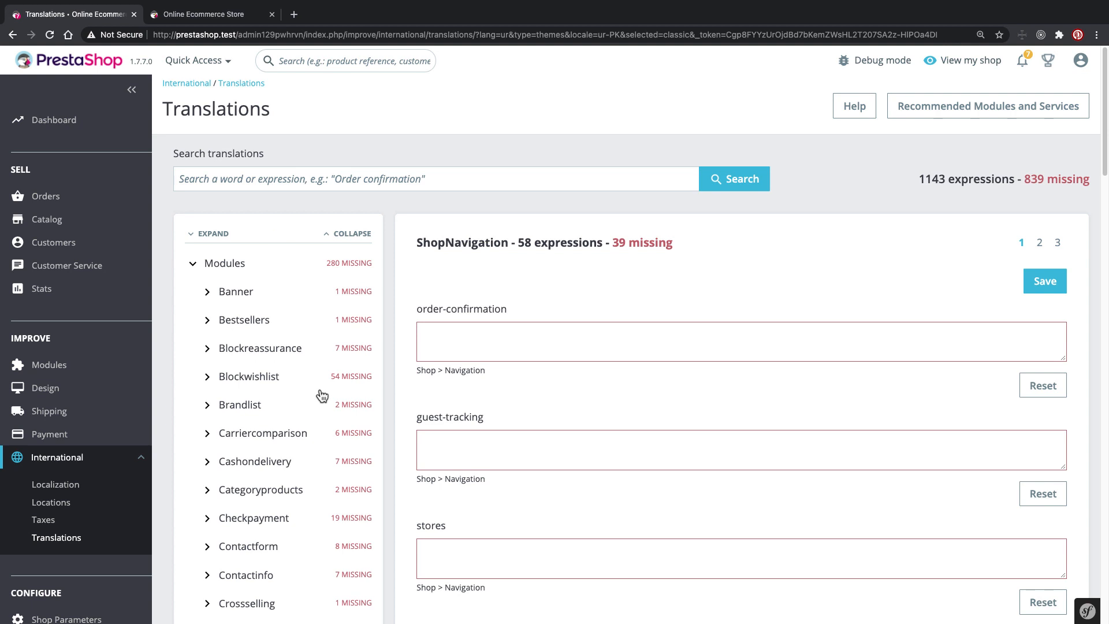
Open the Banner module's Shop expressions and the "Choose a file" translation for editing.
{"action": "left_click", "coordinate": [248, 292]}
{"action": "left_click", "coordinate": [252, 323]}
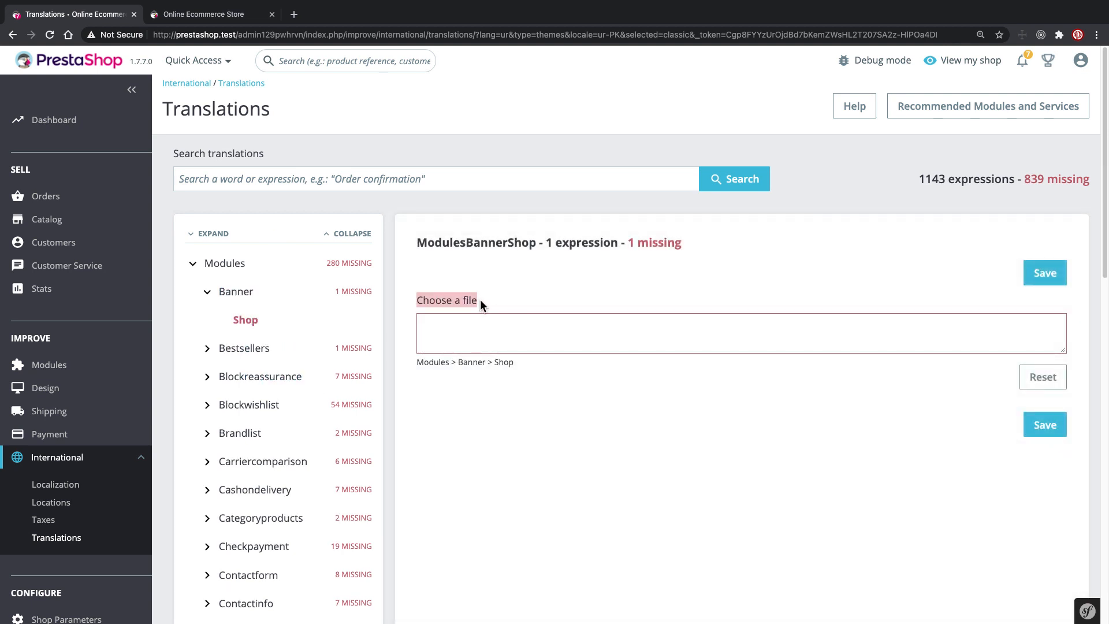
{"action": "left_click", "coordinate": [464, 338]}
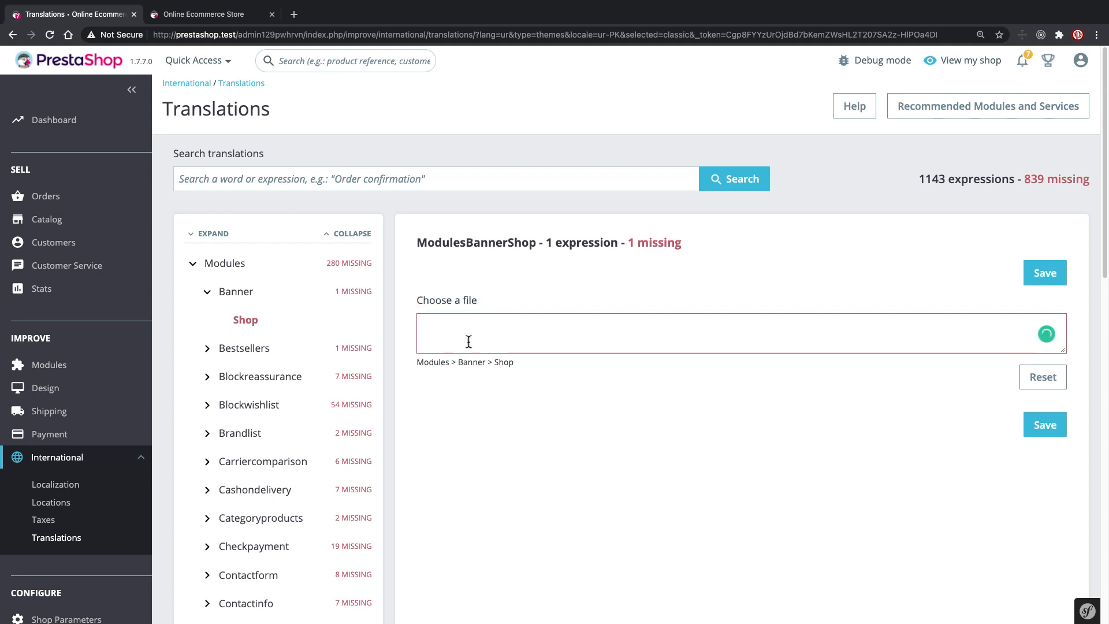